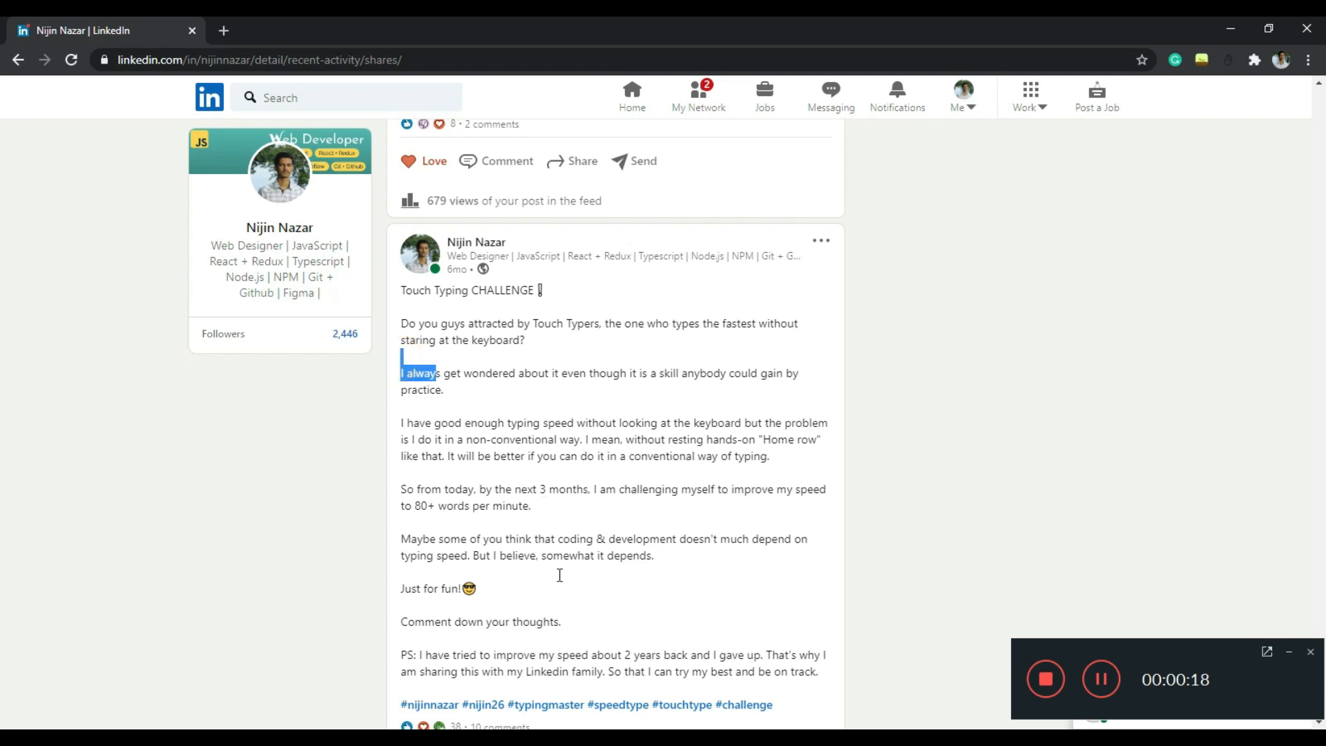
Read through the text-only LinkedIn posts on touch typing, PWAs and Redux/Context state management, highlighting passages
scroll(431, 378, down, 5)
scroll(429, 378, down, 2)
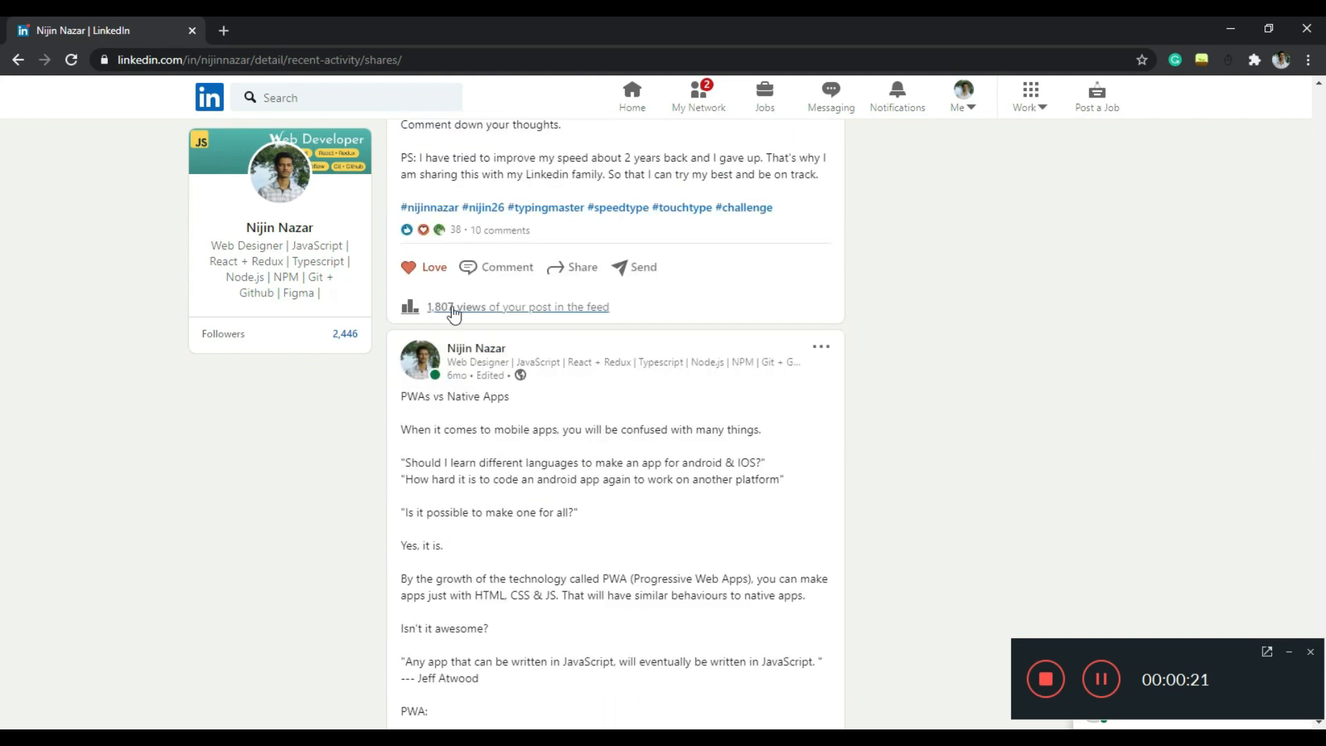
scroll(452, 293, up, 15)
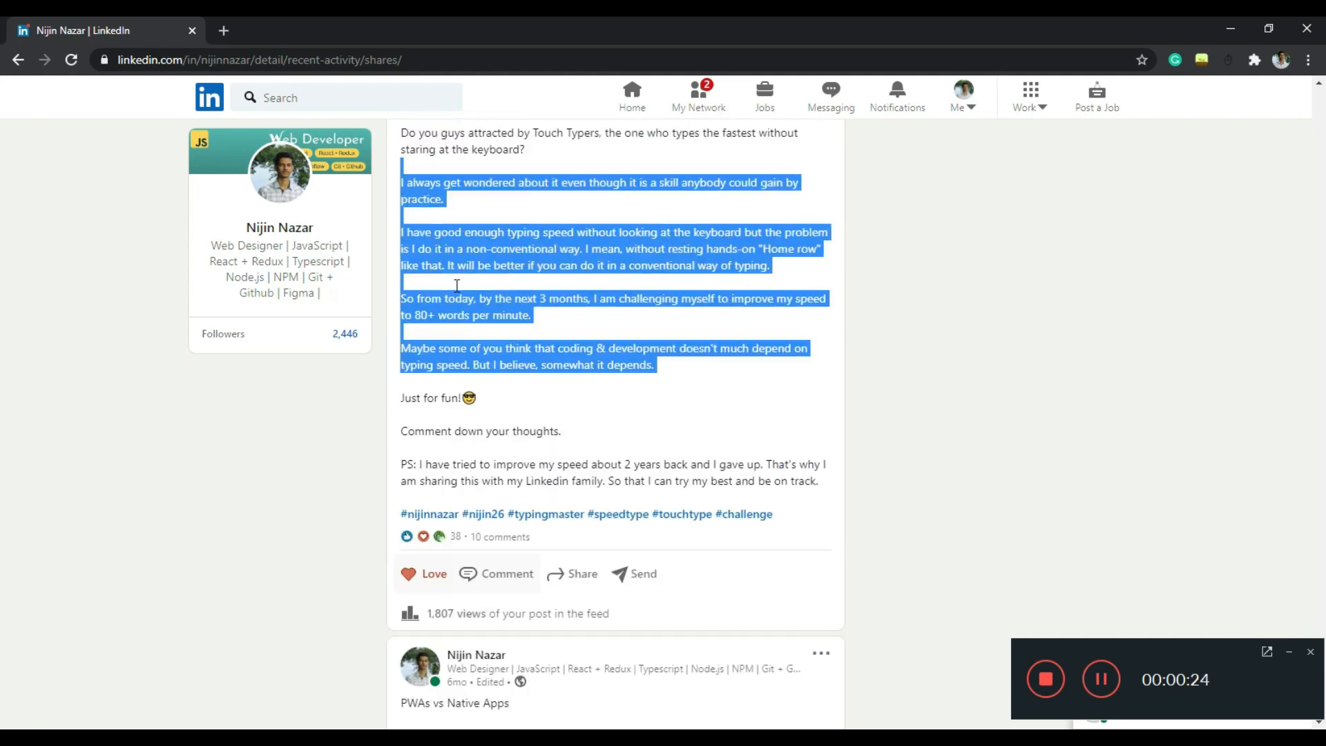
drag(402, 342, 587, 449)
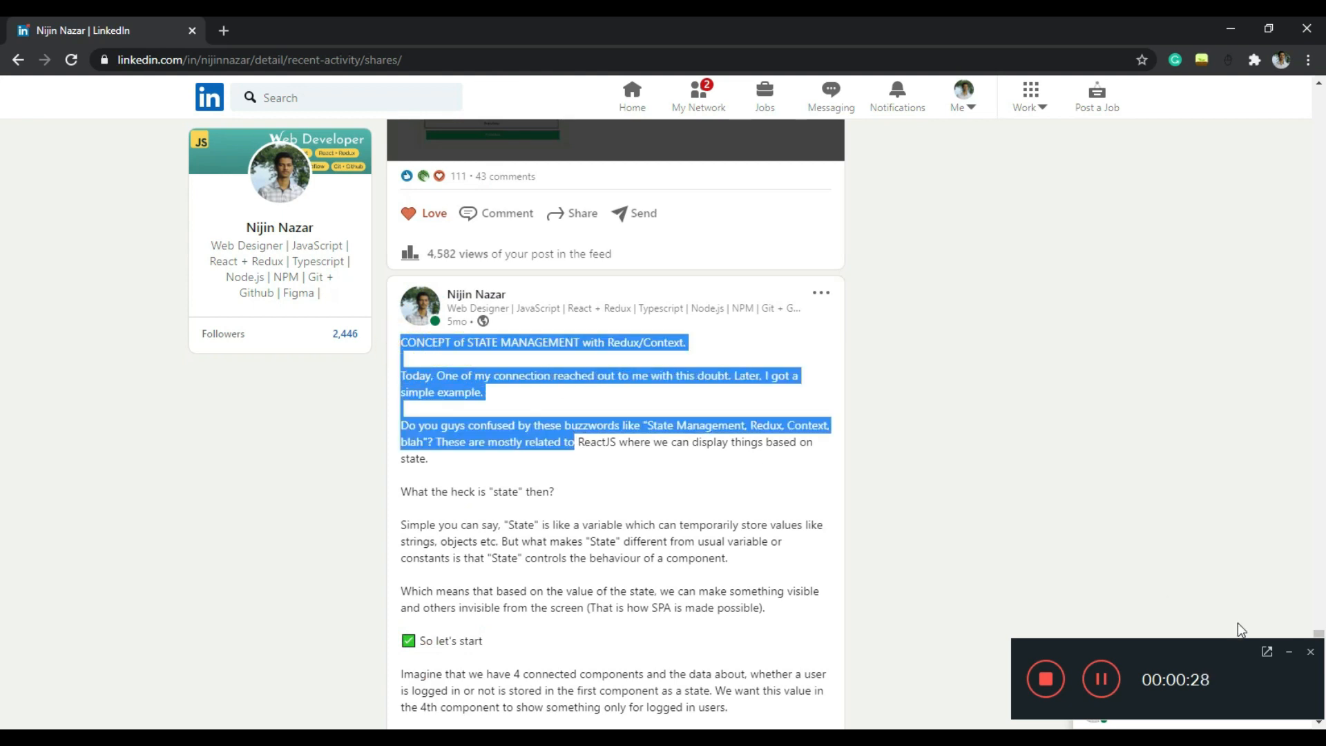
scroll(648, 474, down, 4)
drag(451, 442, 672, 510)
scroll(435, 477, down, 4)
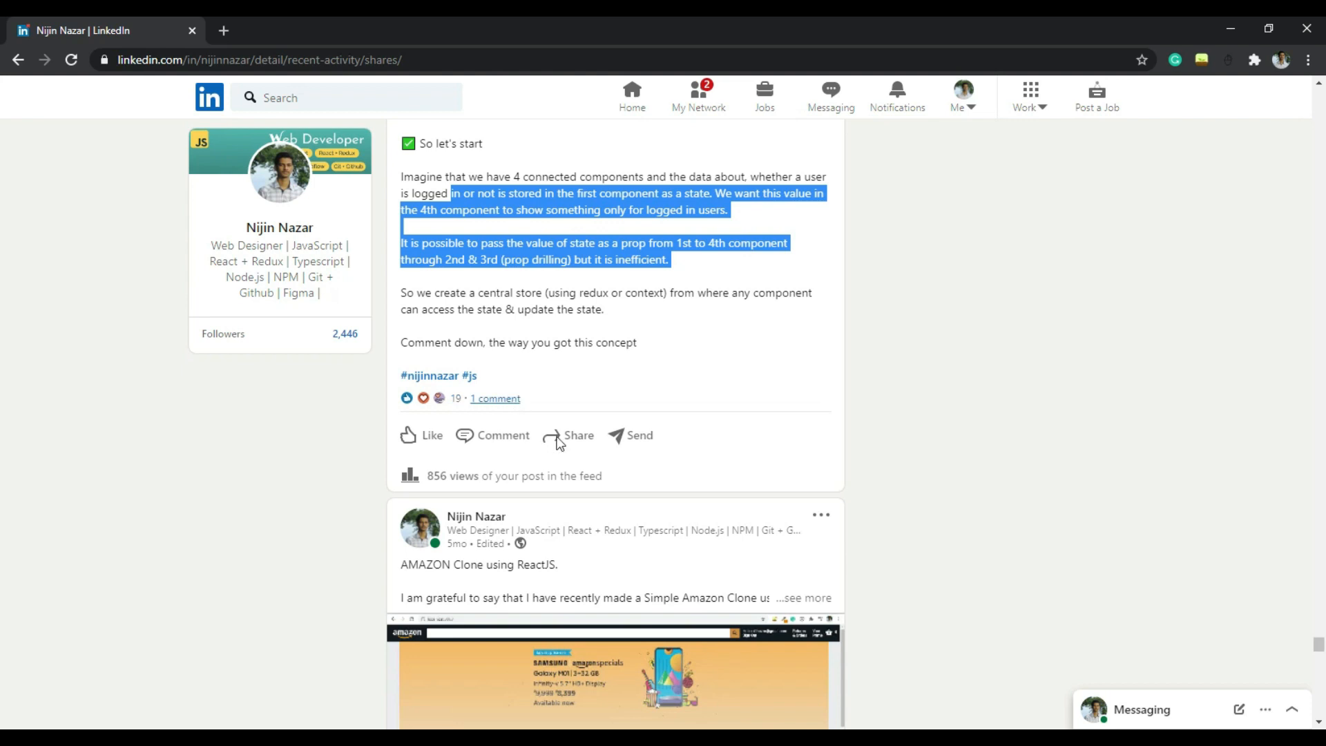
scroll(571, 435, up, 5)
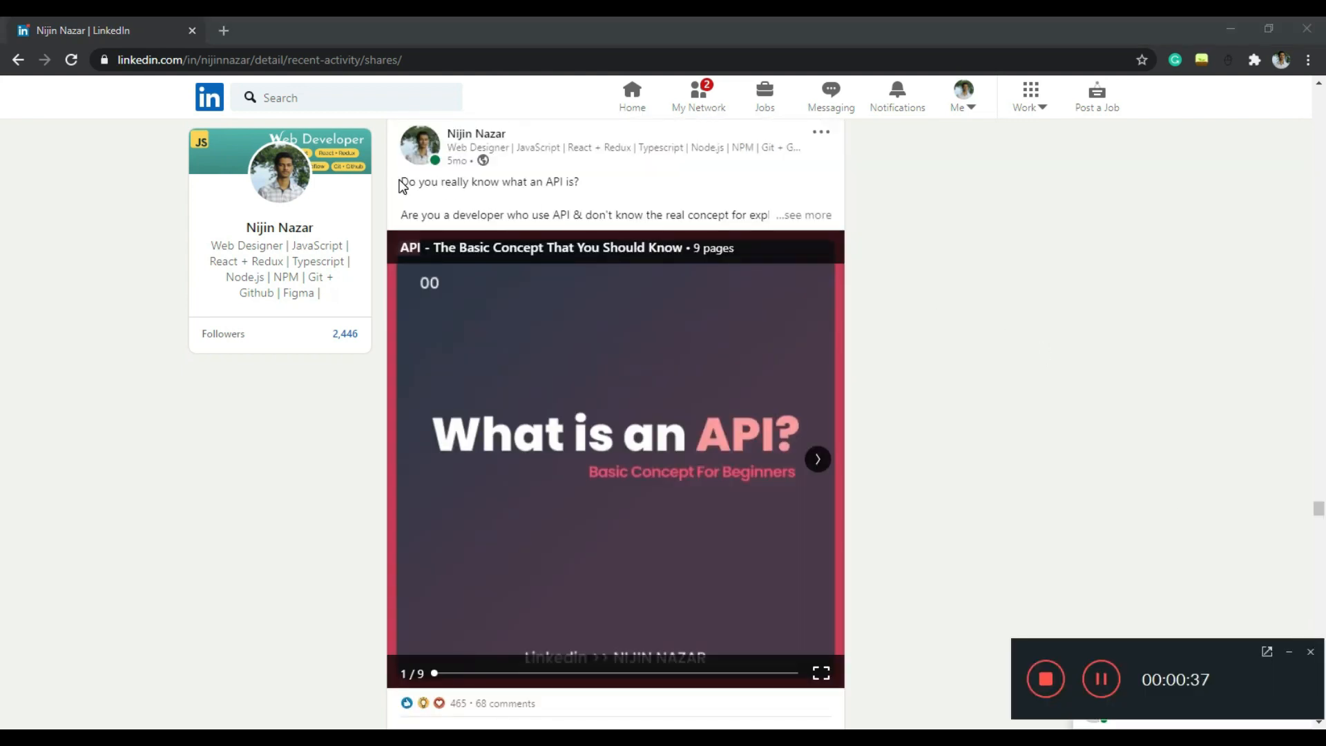
Leaf through the slides of the LinkedIn carousel posts about APIs, GitHub CLI basic commands and Sass
drag(400, 182, 582, 183)
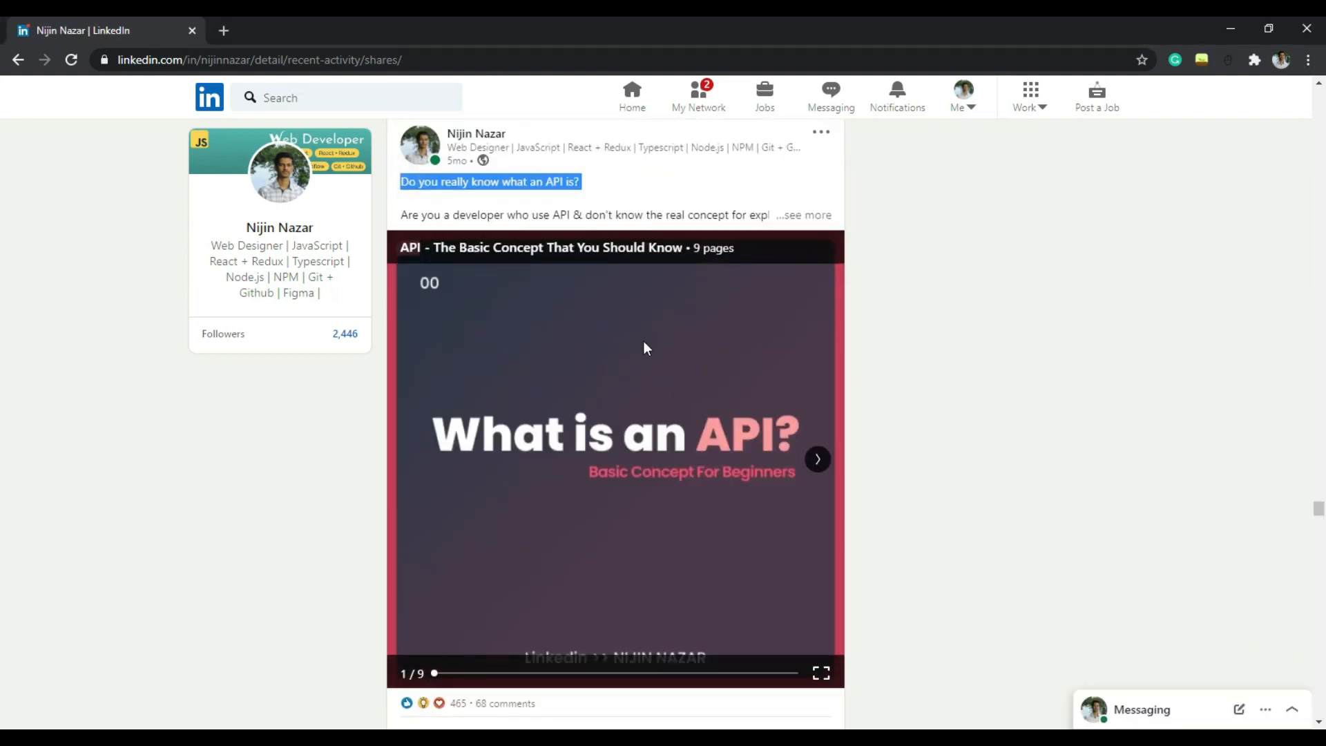
click(817, 459)
click(818, 459)
scroll(796, 459, down, 1)
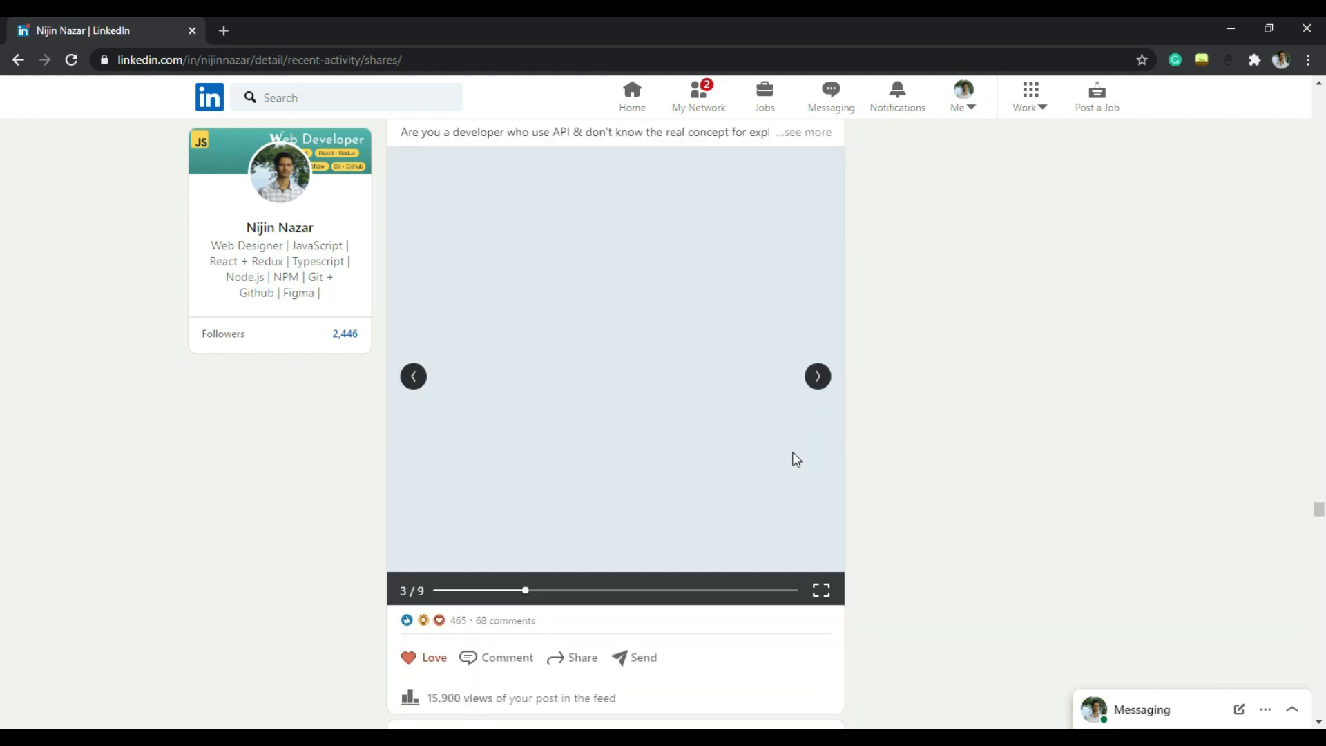
click(817, 379)
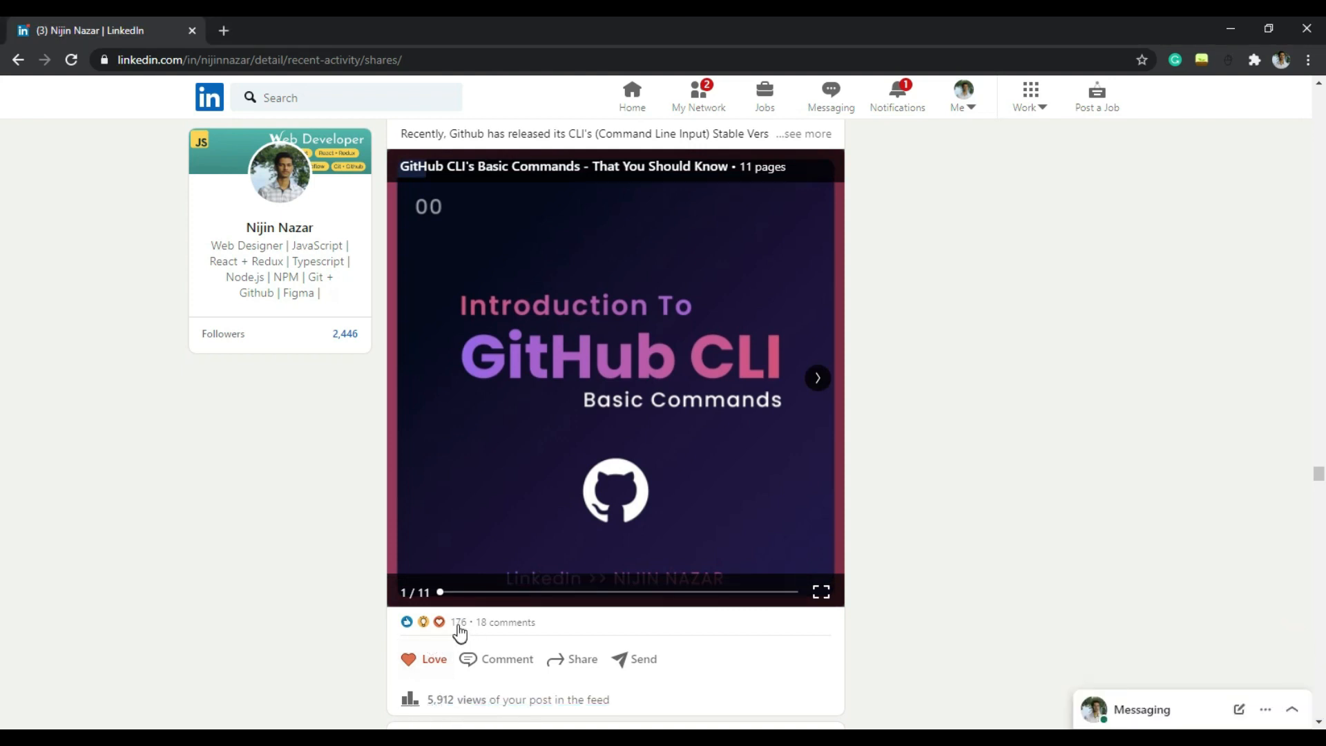
click(817, 379)
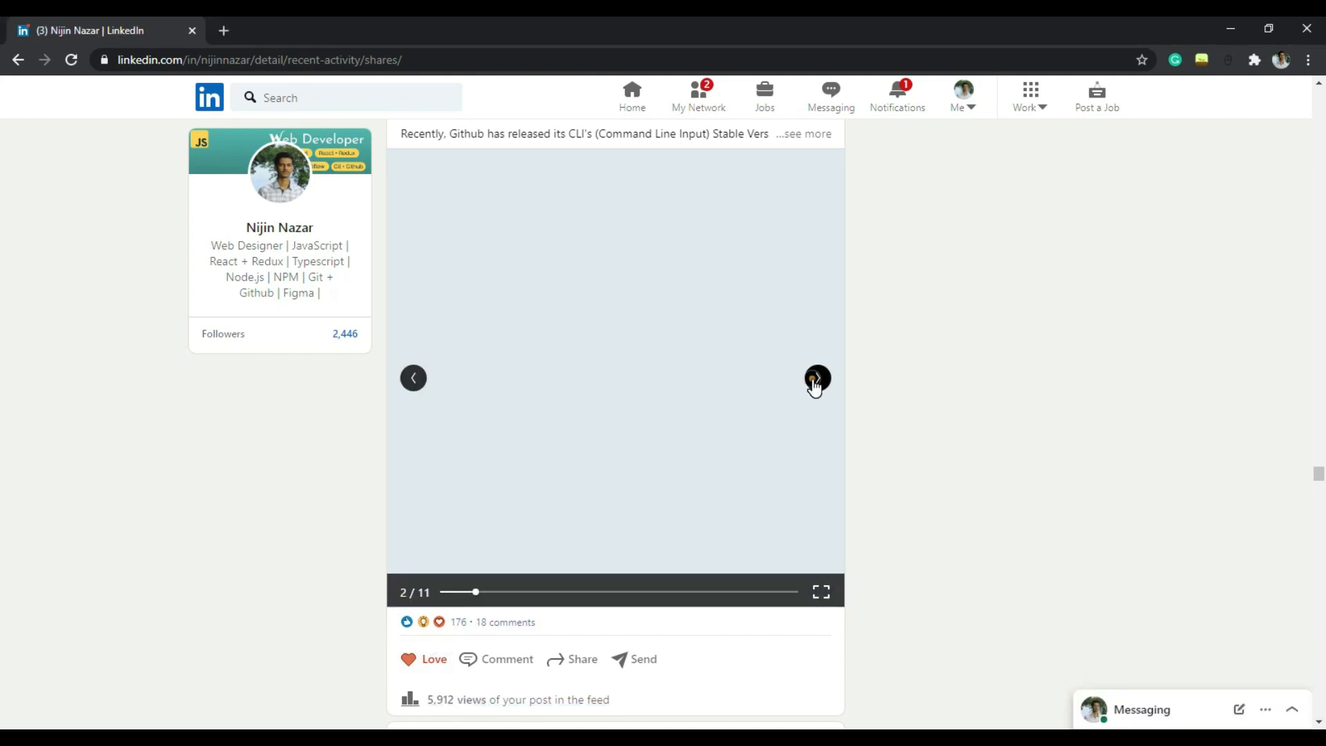
click(817, 379)
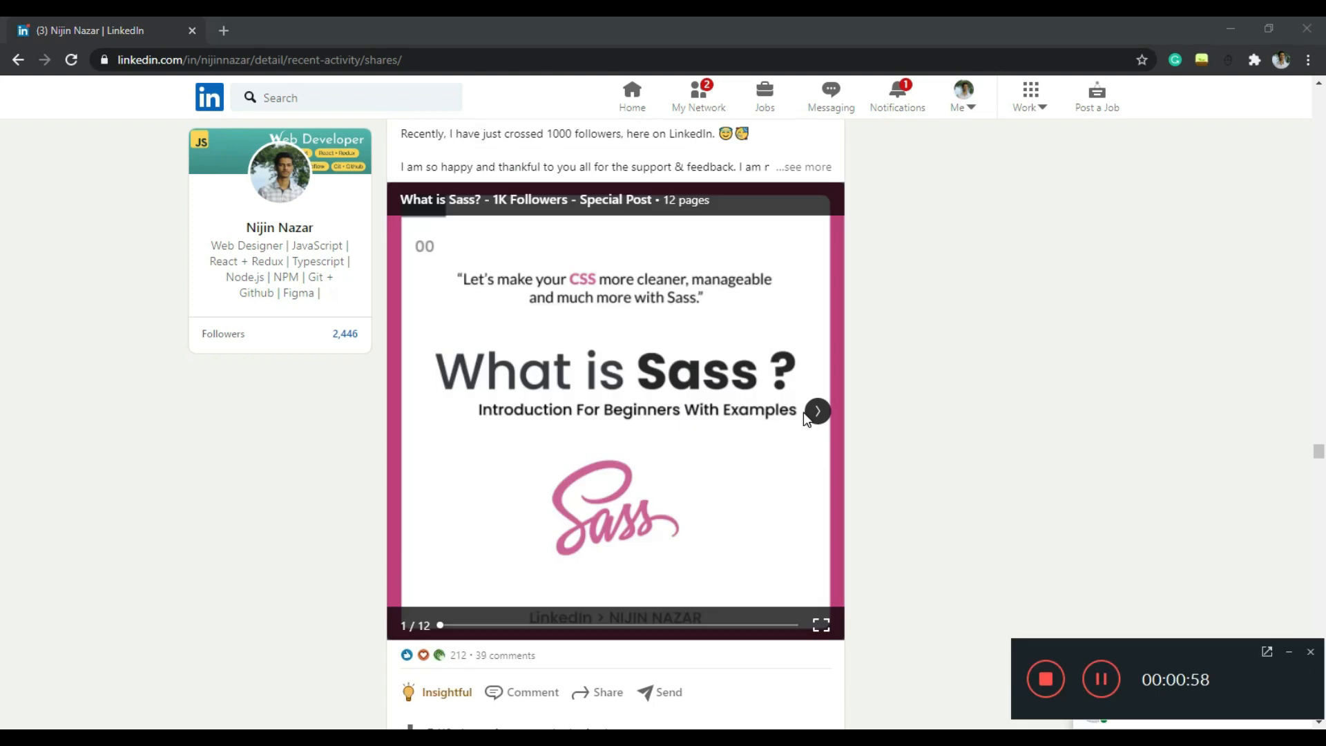
click(817, 411)
click(817, 413)
scroll(788, 352, down, 1)
click(817, 328)
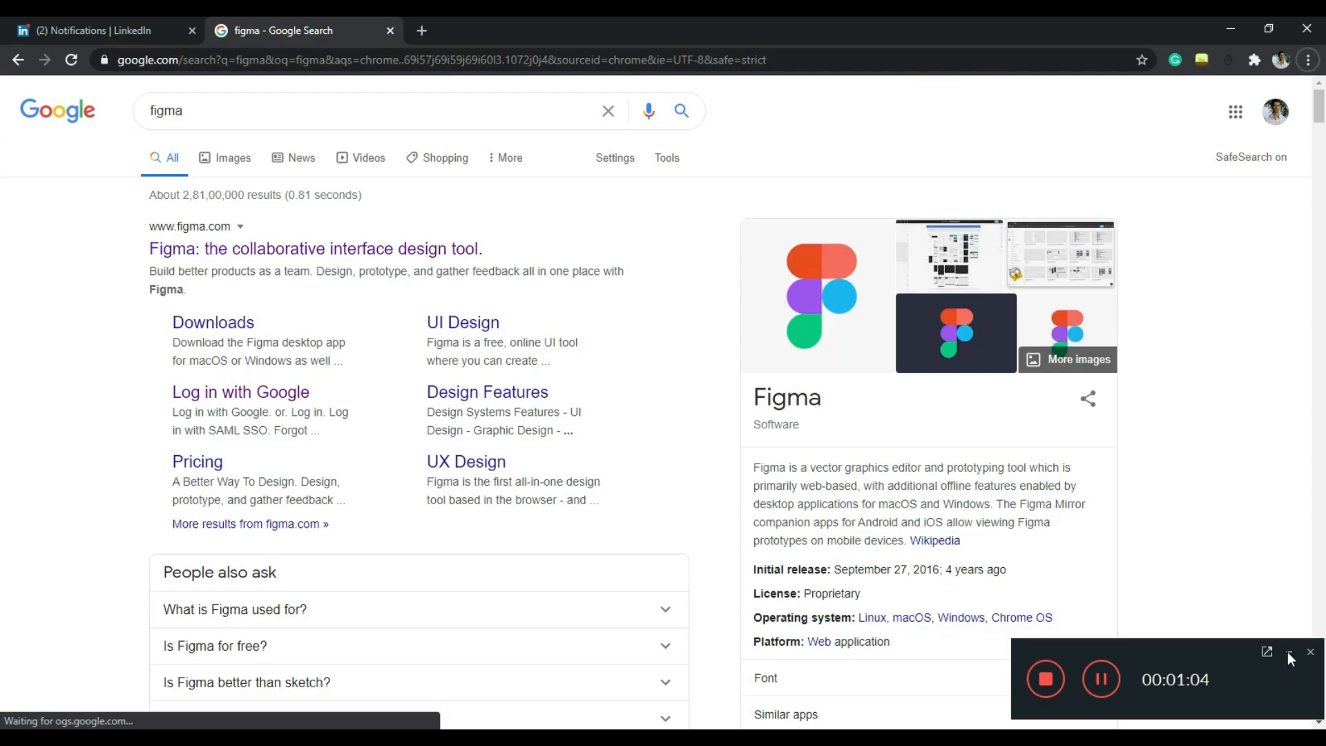
Read the Figma name and software description in the knowledge summary of the Google results for "figma"
double_click(764, 397)
drag(751, 470, 1027, 511)
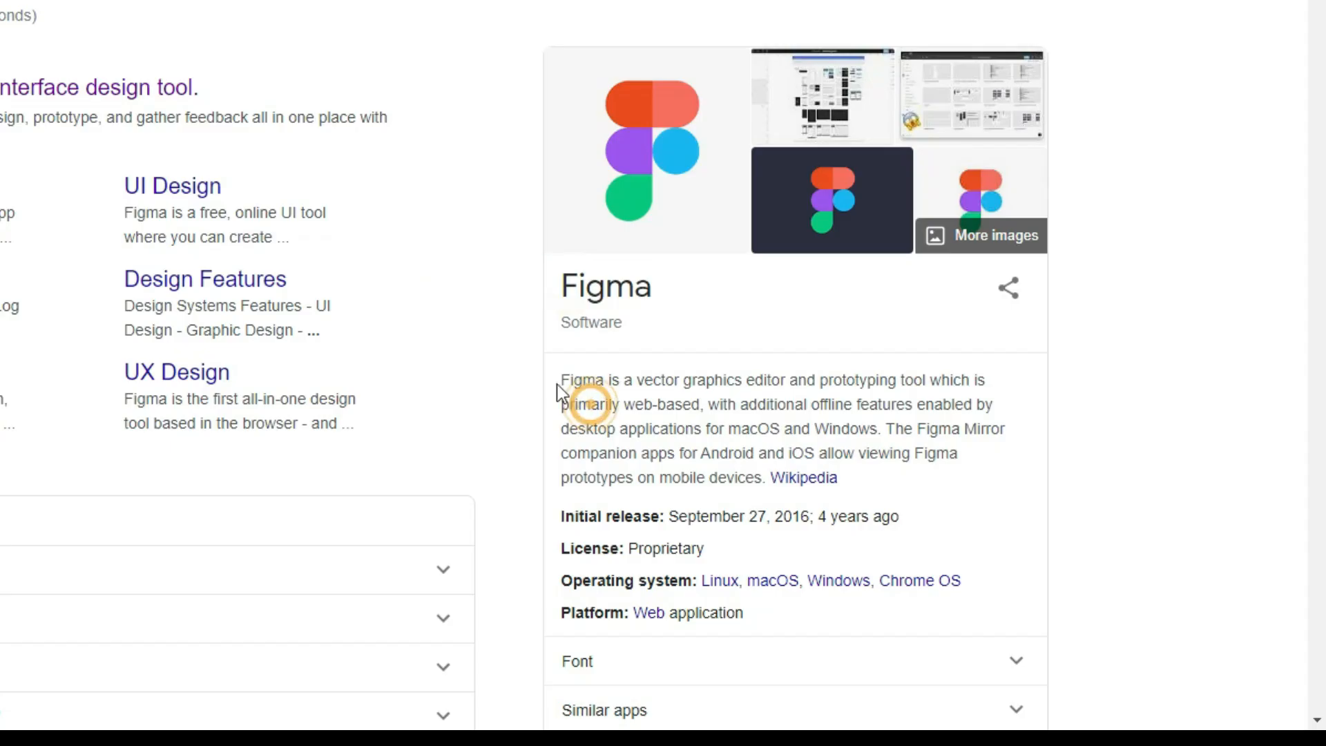
drag(929, 442, 941, 381)
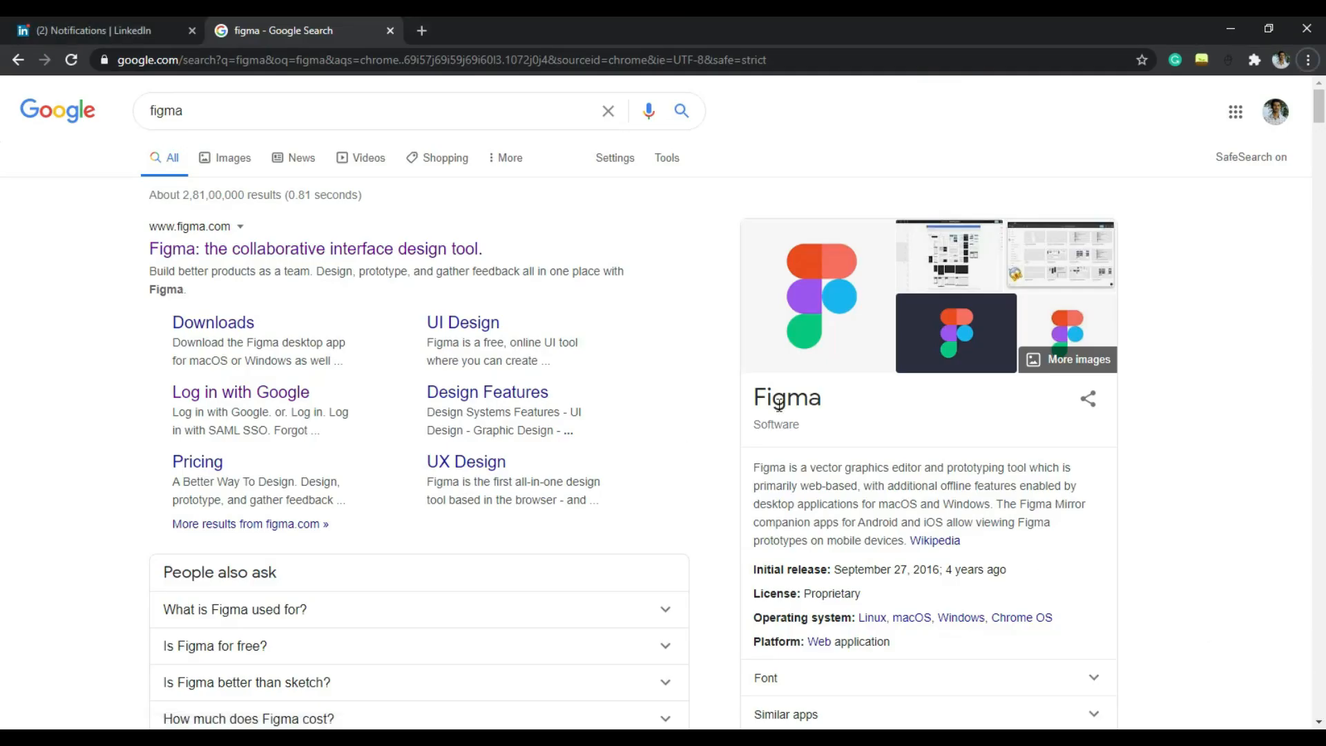
double_click(779, 400)
drag(752, 468, 1042, 467)
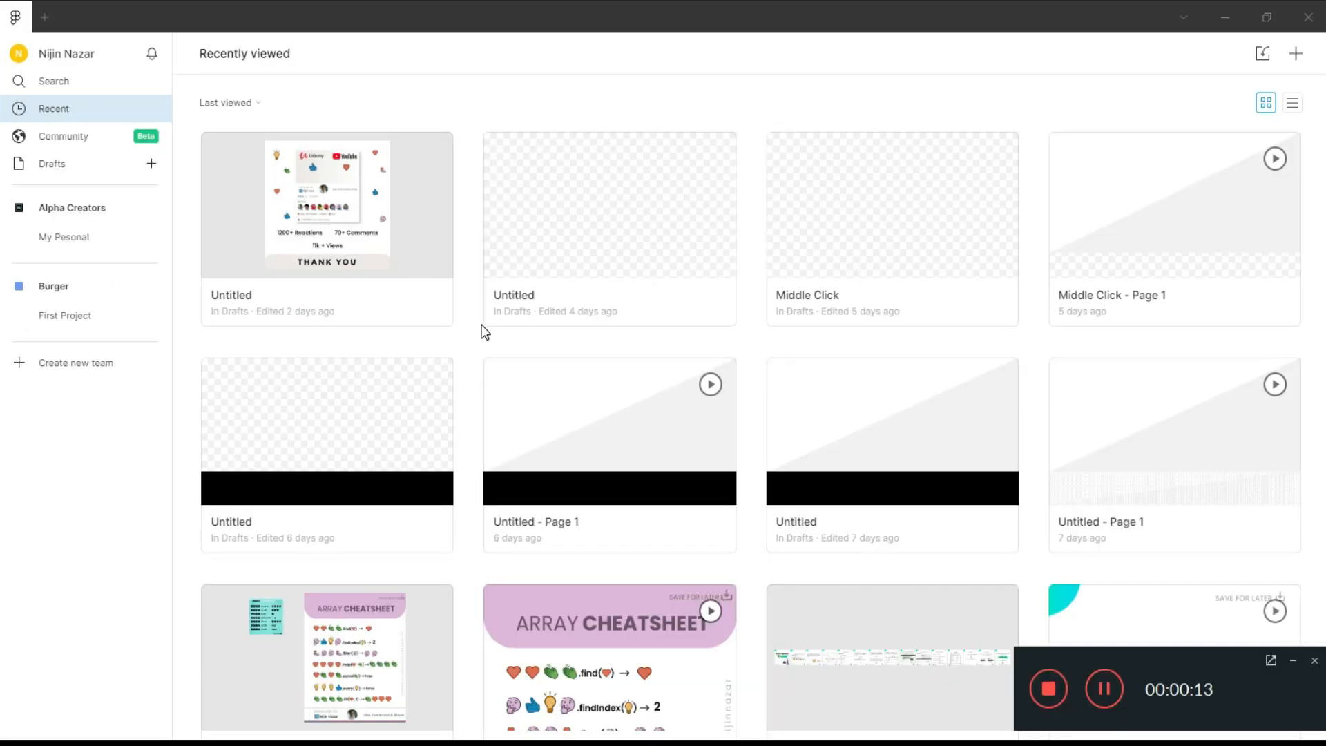
Switch to Figma and look through the thumbnails of the recently viewed design files
scroll(585, 400, down, 10)
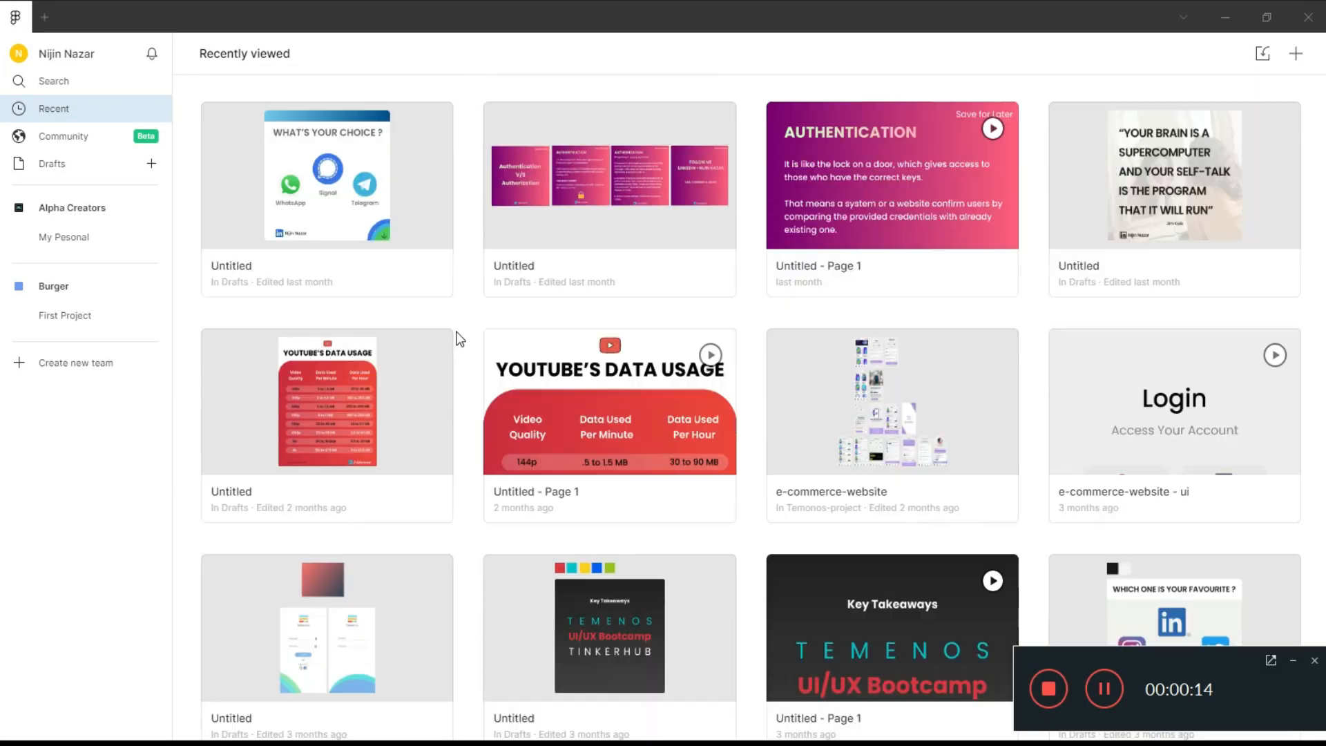
scroll(456, 337, down, 5)
scroll(445, 314, up, 15)
scroll(377, 317, down, 12)
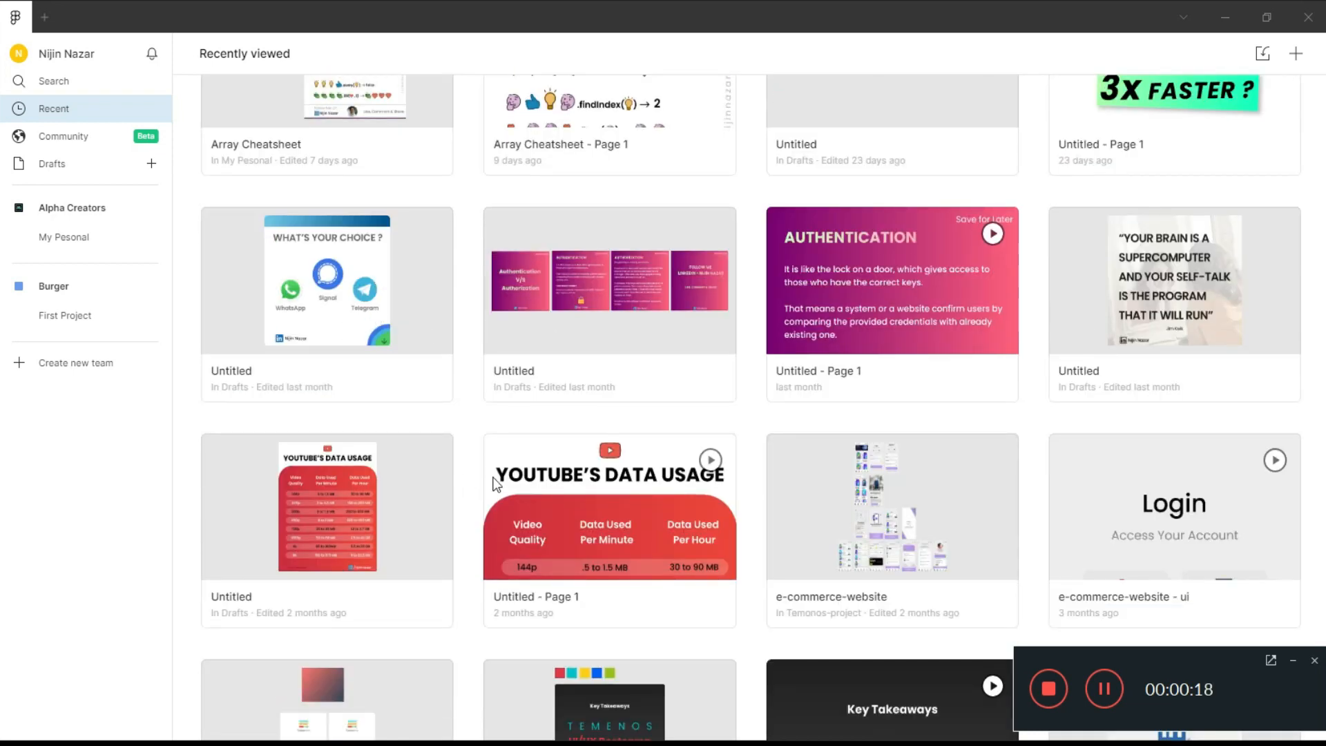
scroll(519, 462, up, 7)
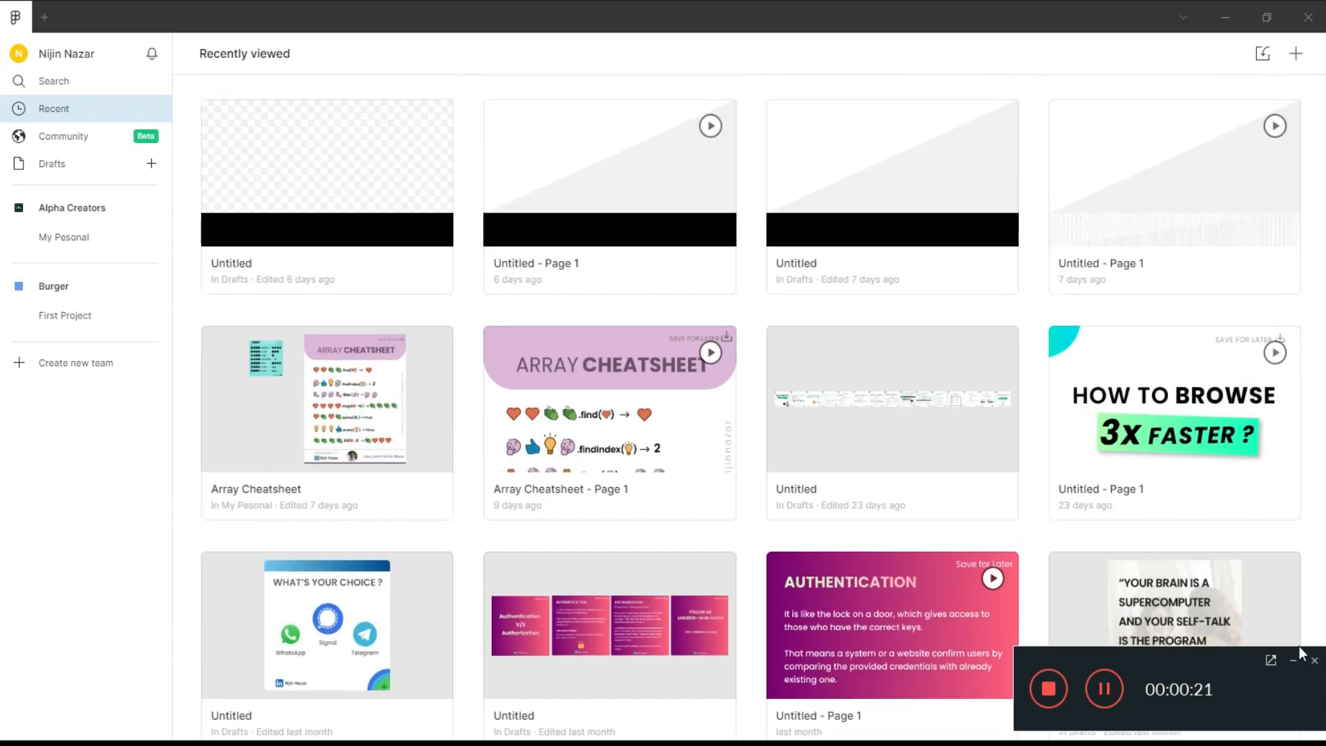
click(1291, 661)
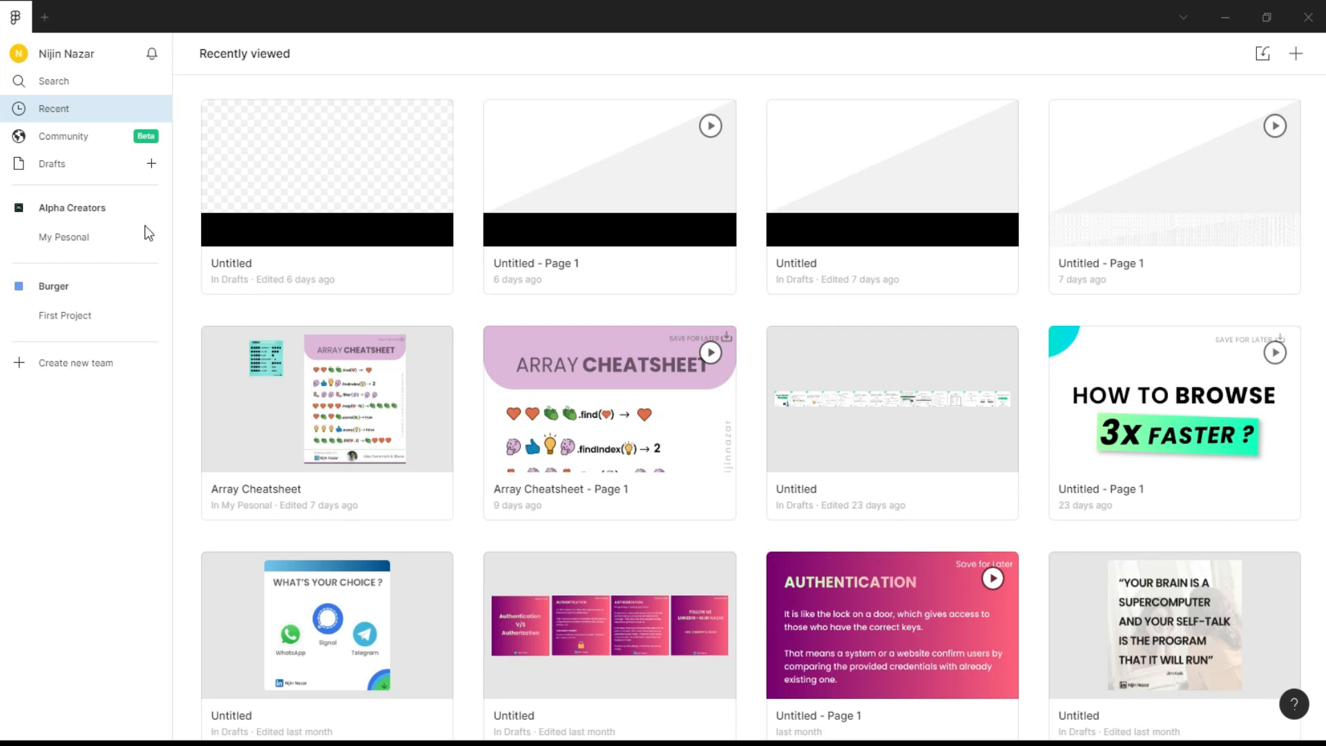
Open the Figma Community and look over its trending and noteworthy files
click(73, 136)
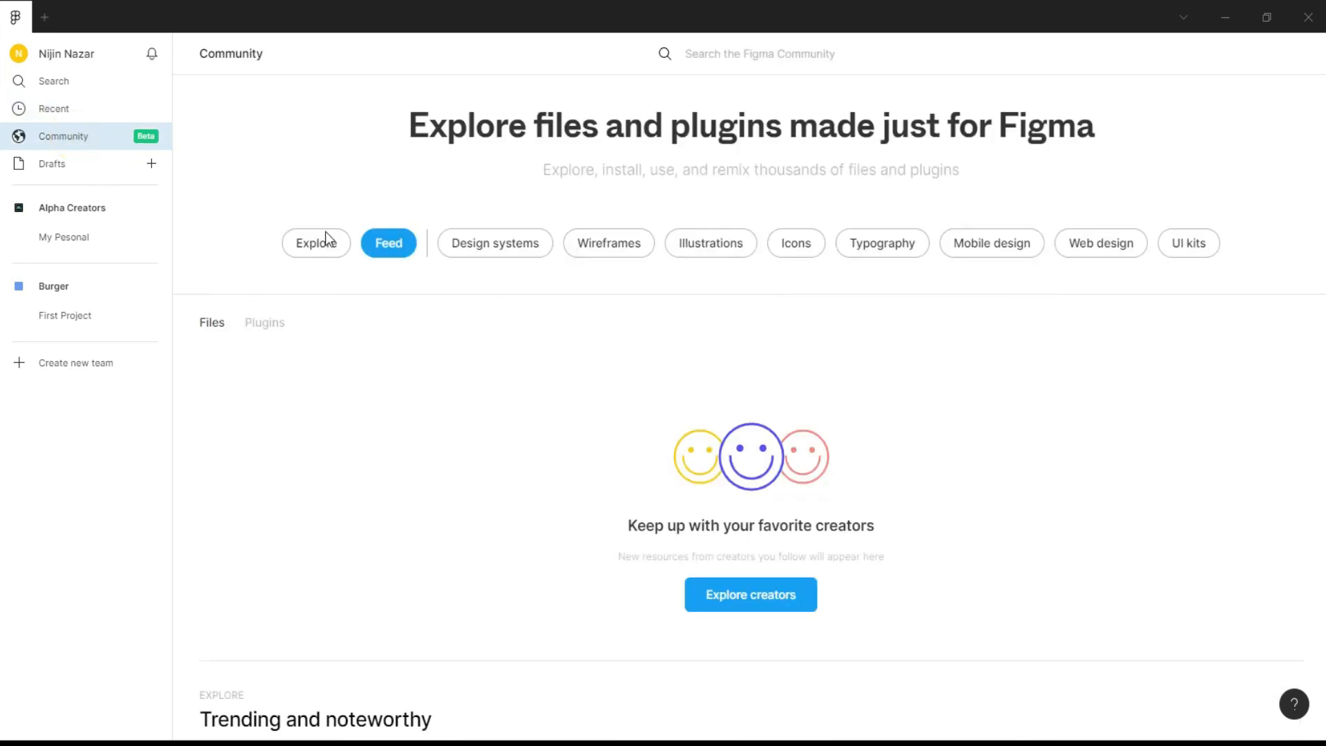
scroll(653, 478, down, 10)
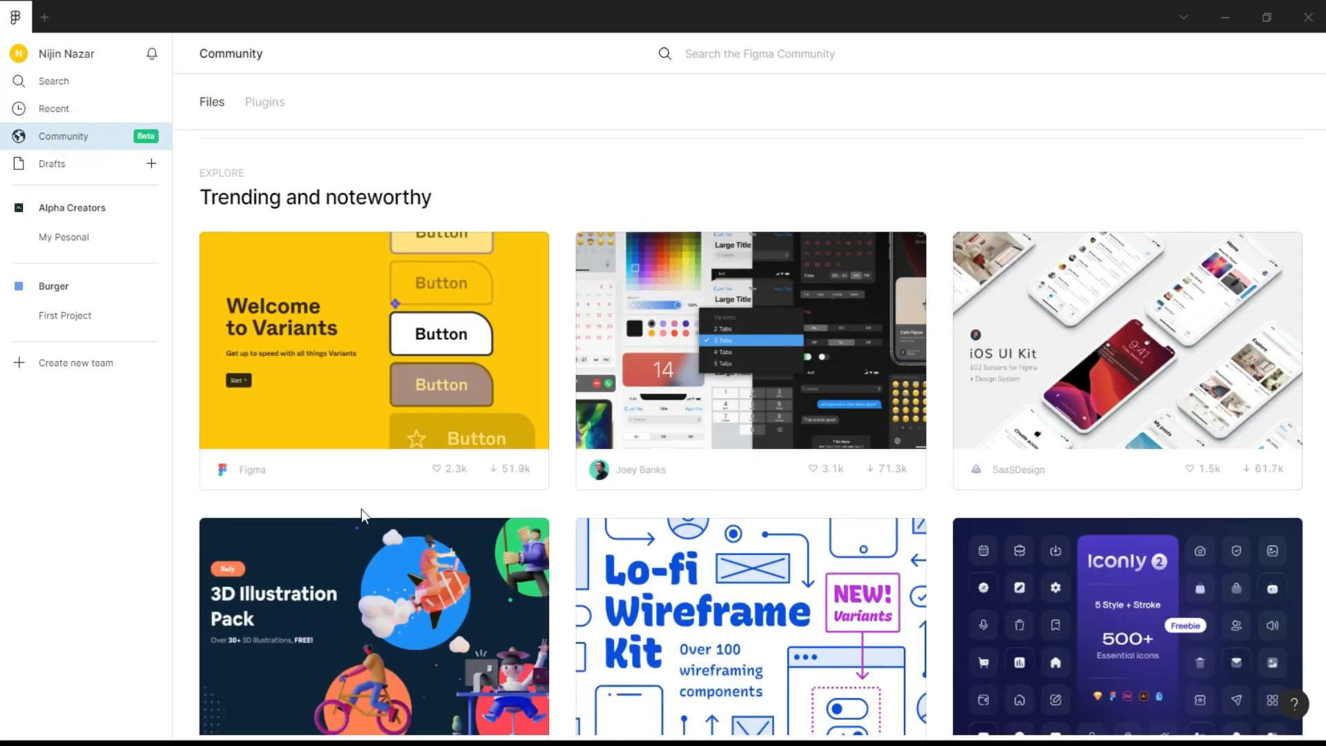
scroll(373, 489, up, 10)
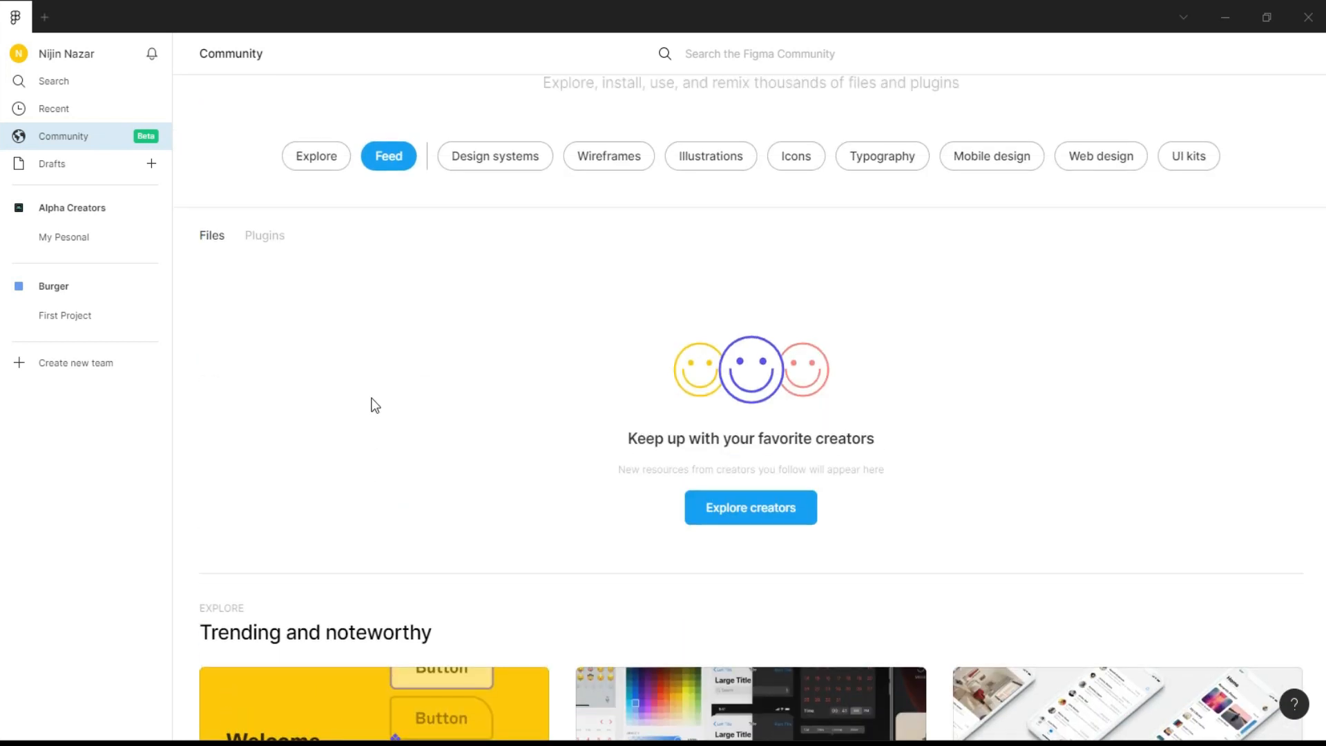
Browse the trending and noteworthy plugins in the Figma Community
click(273, 238)
scroll(272, 243, up, 2)
scroll(438, 445, down, 6)
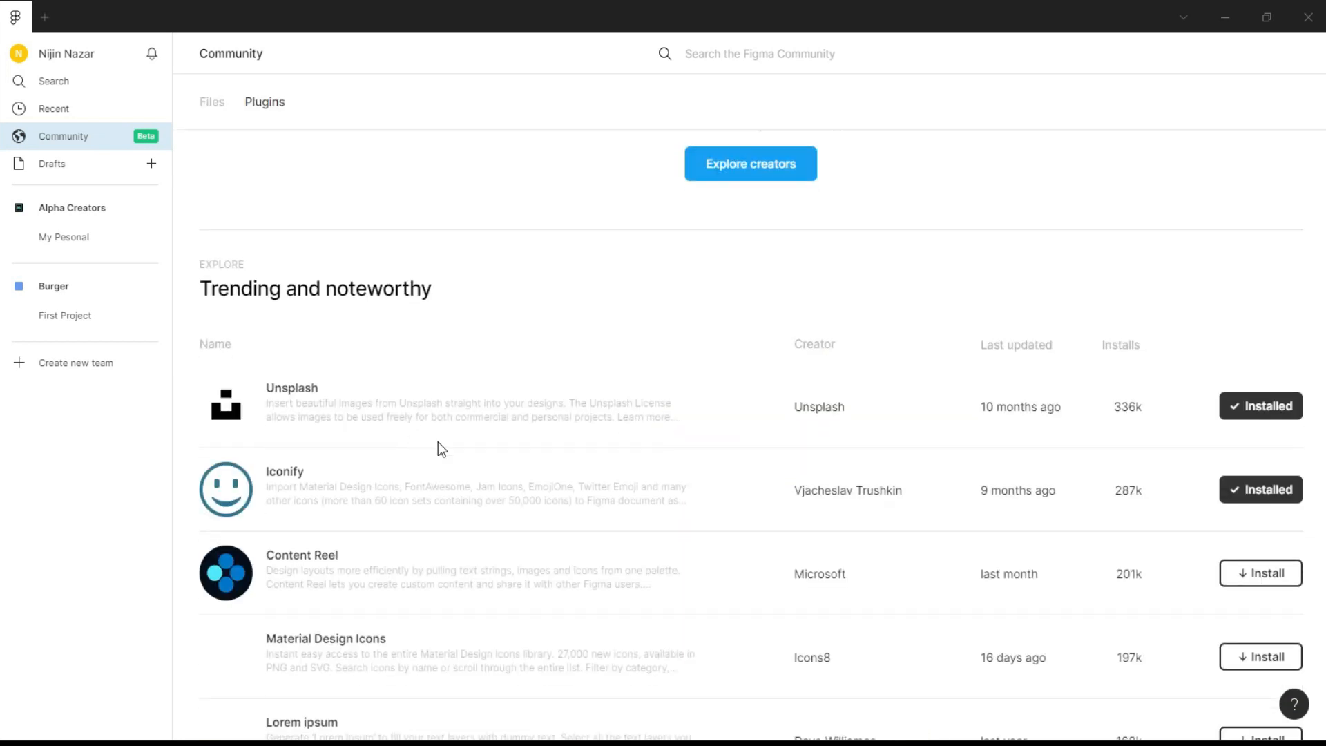
scroll(338, 440, down, 6)
scroll(347, 432, down, 3)
scroll(346, 425, down, 2)
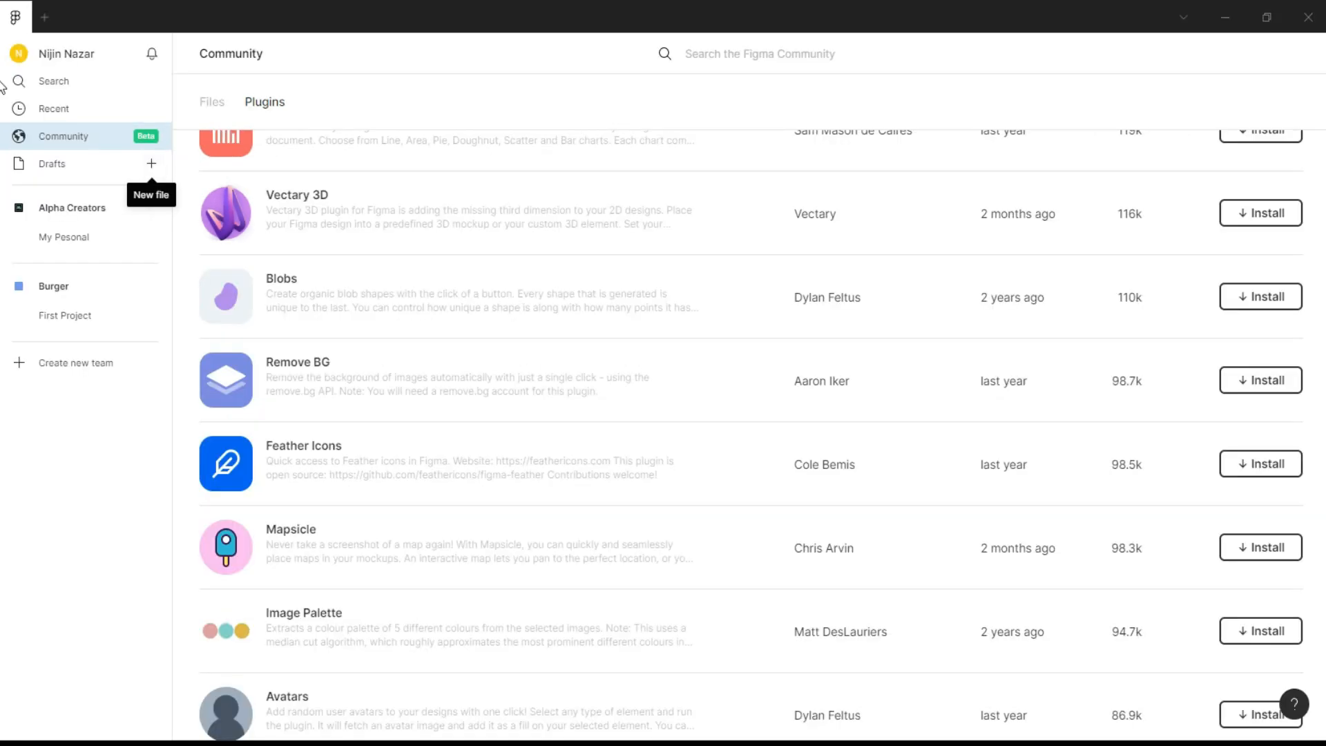
scroll(1175, 192, up, 10)
scroll(1211, 219, up, 5)
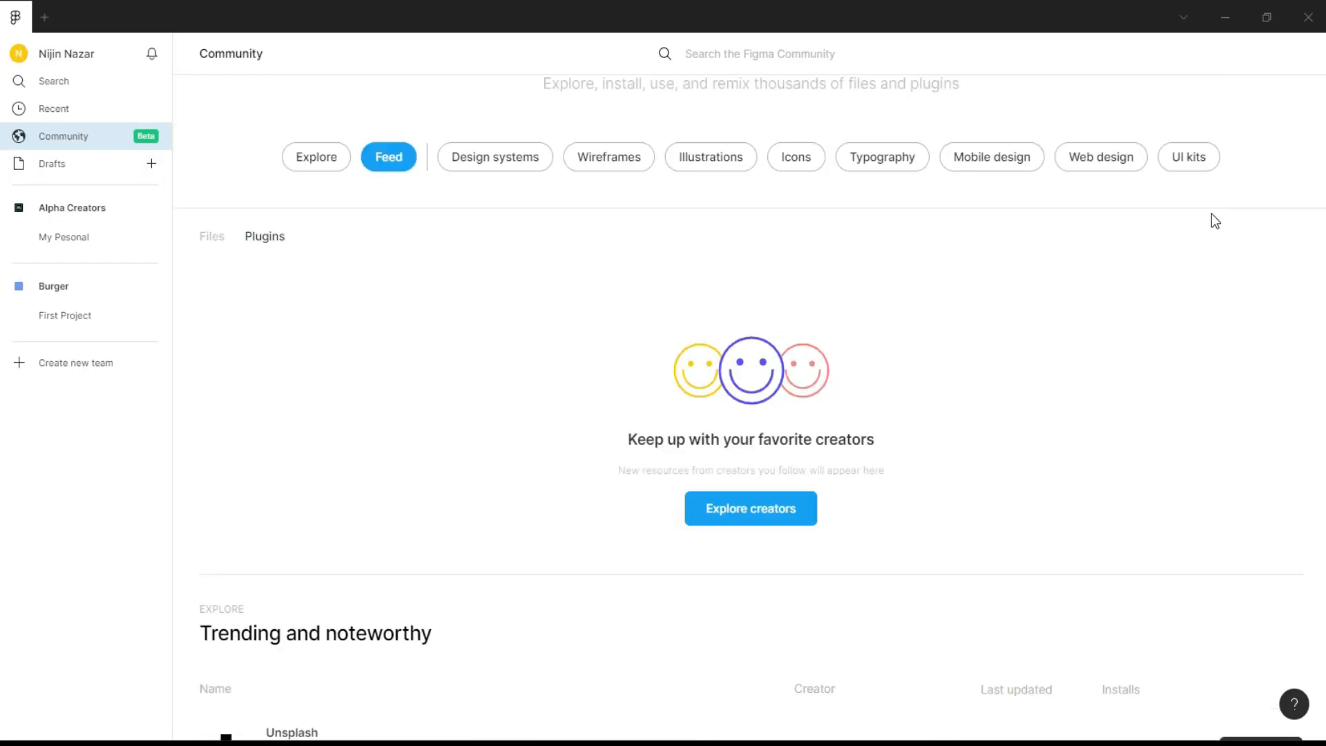
Return to the recent files and create a new design file in Drafts from the Blank canvas preset
click(90, 109)
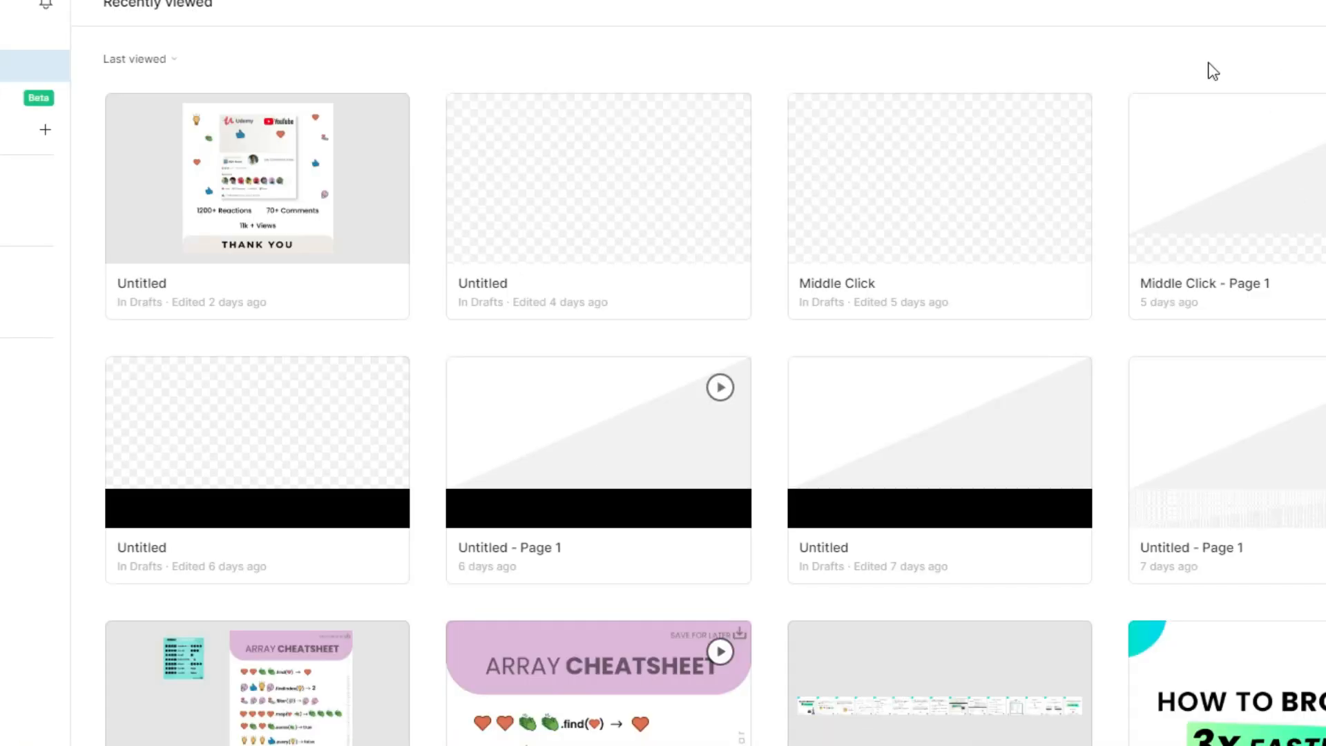
click(1317, 63)
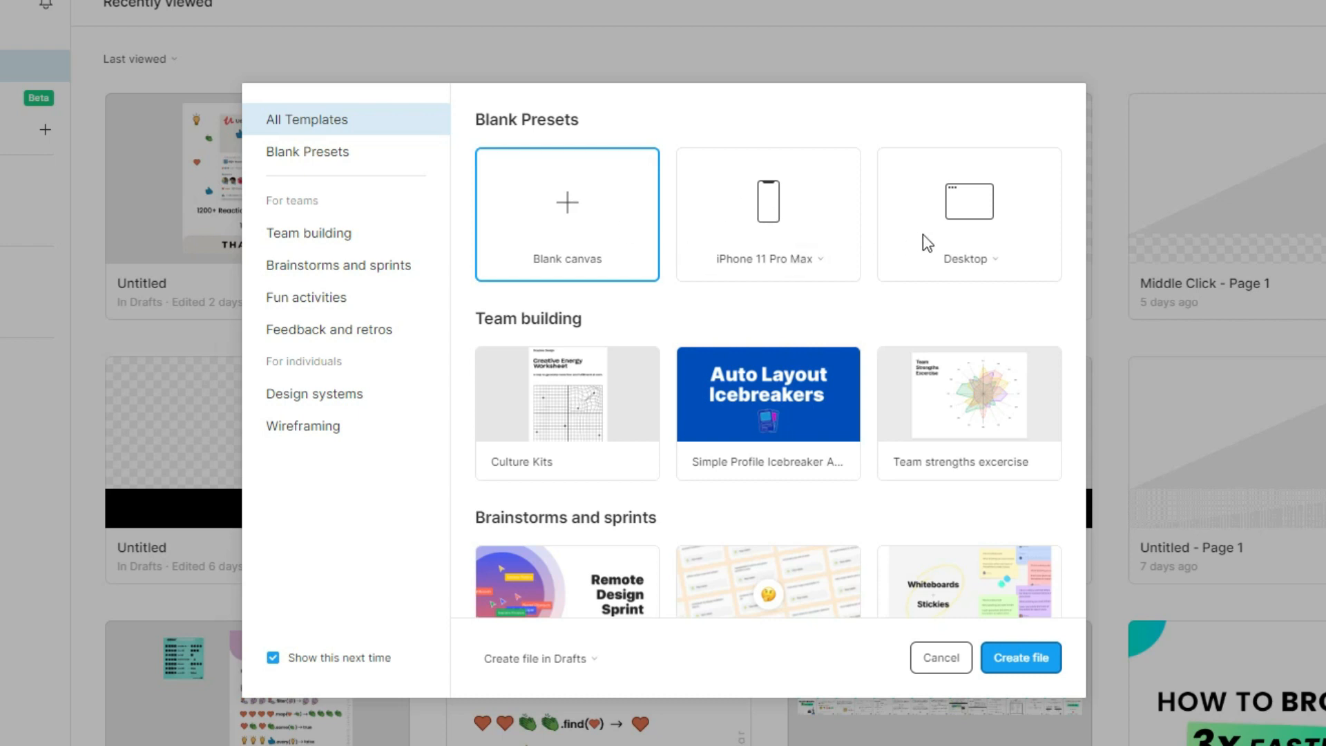
click(570, 233)
click(1029, 666)
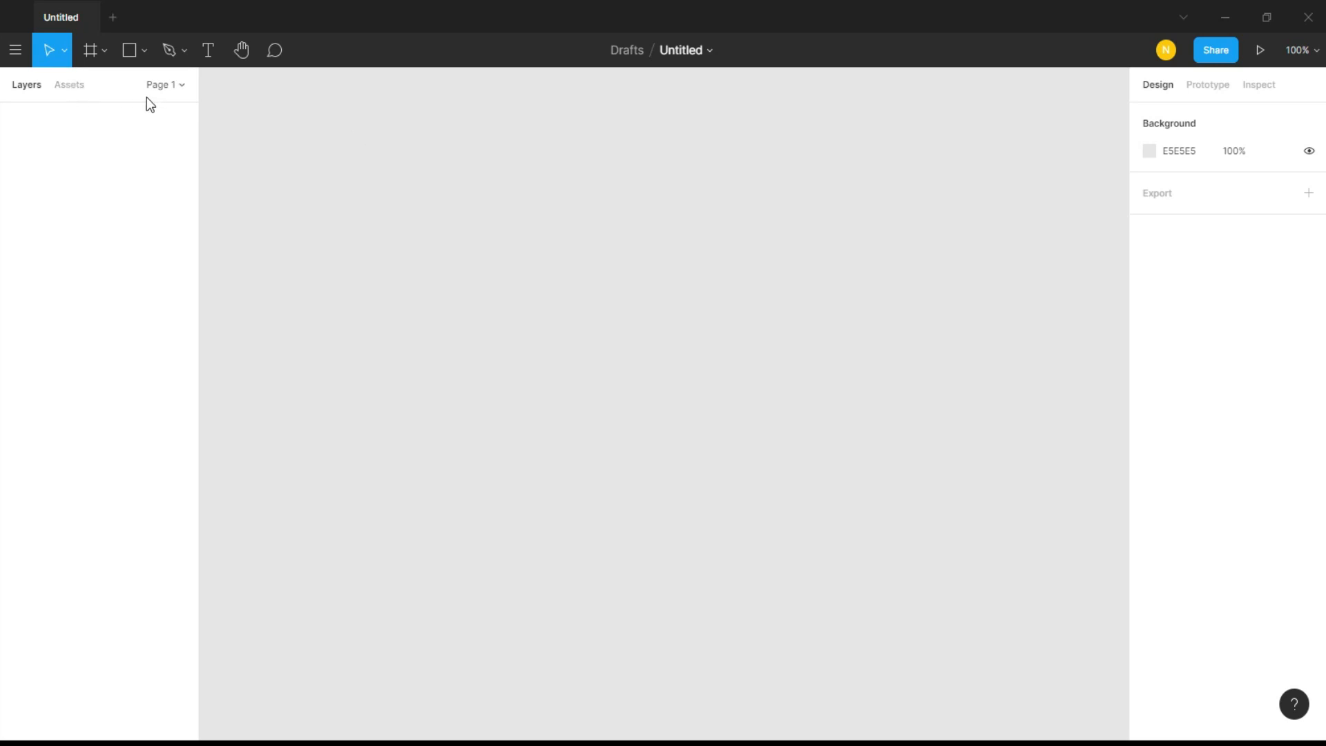
Review the available options of the Move, Frame, shape and Pen tool groups in the new file
click(63, 52)
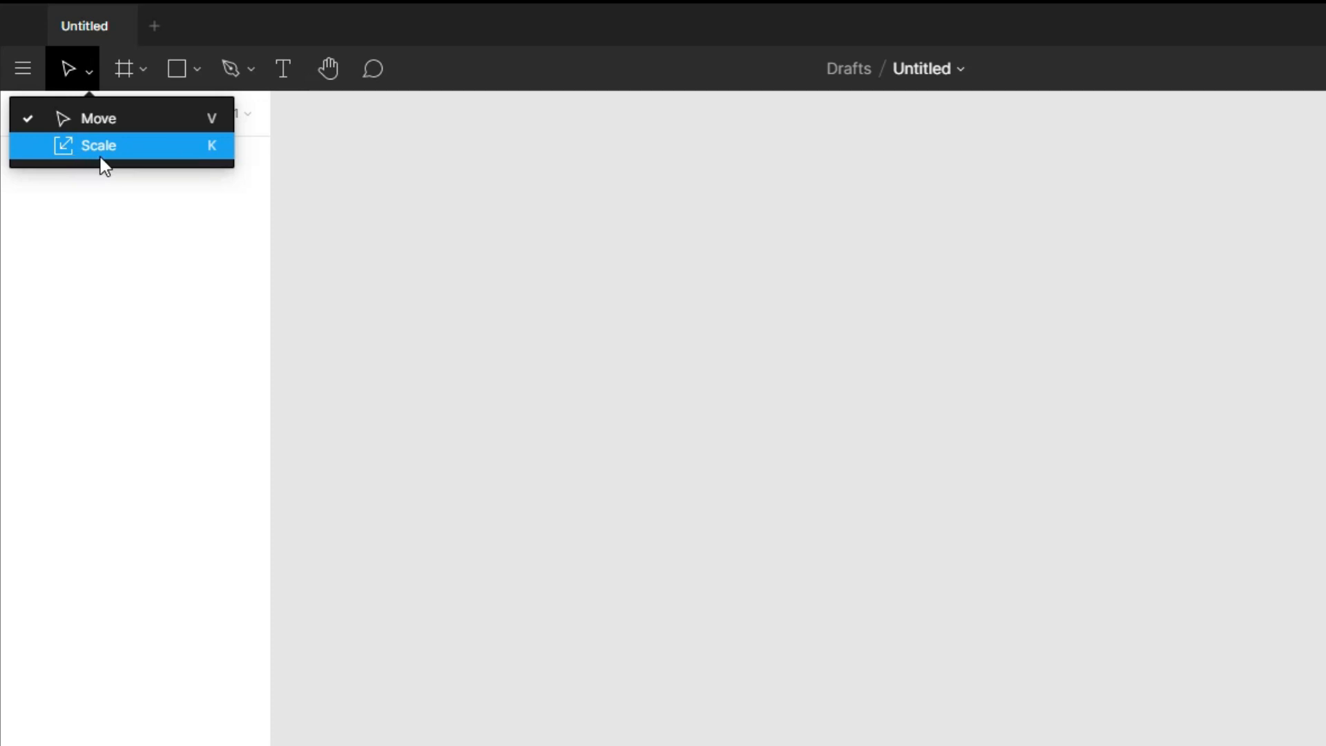
click(131, 69)
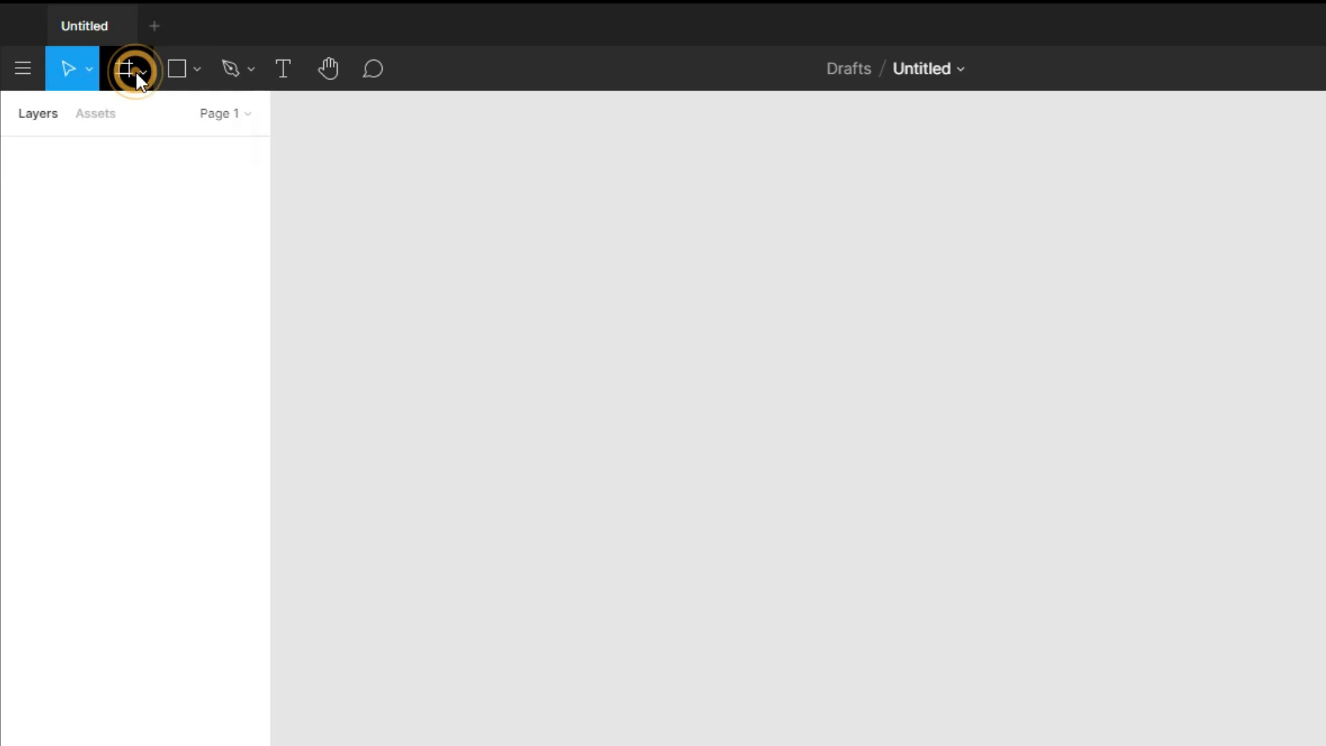
click(142, 75)
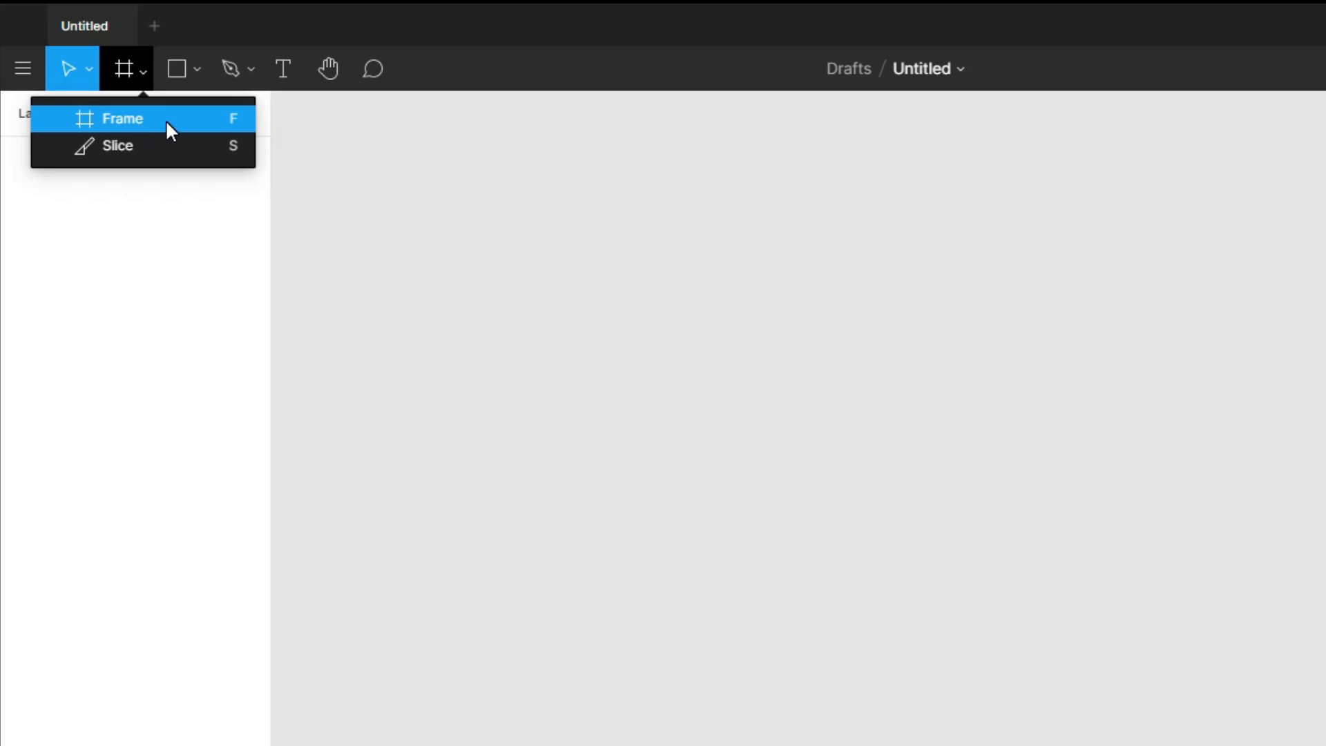
click(190, 67)
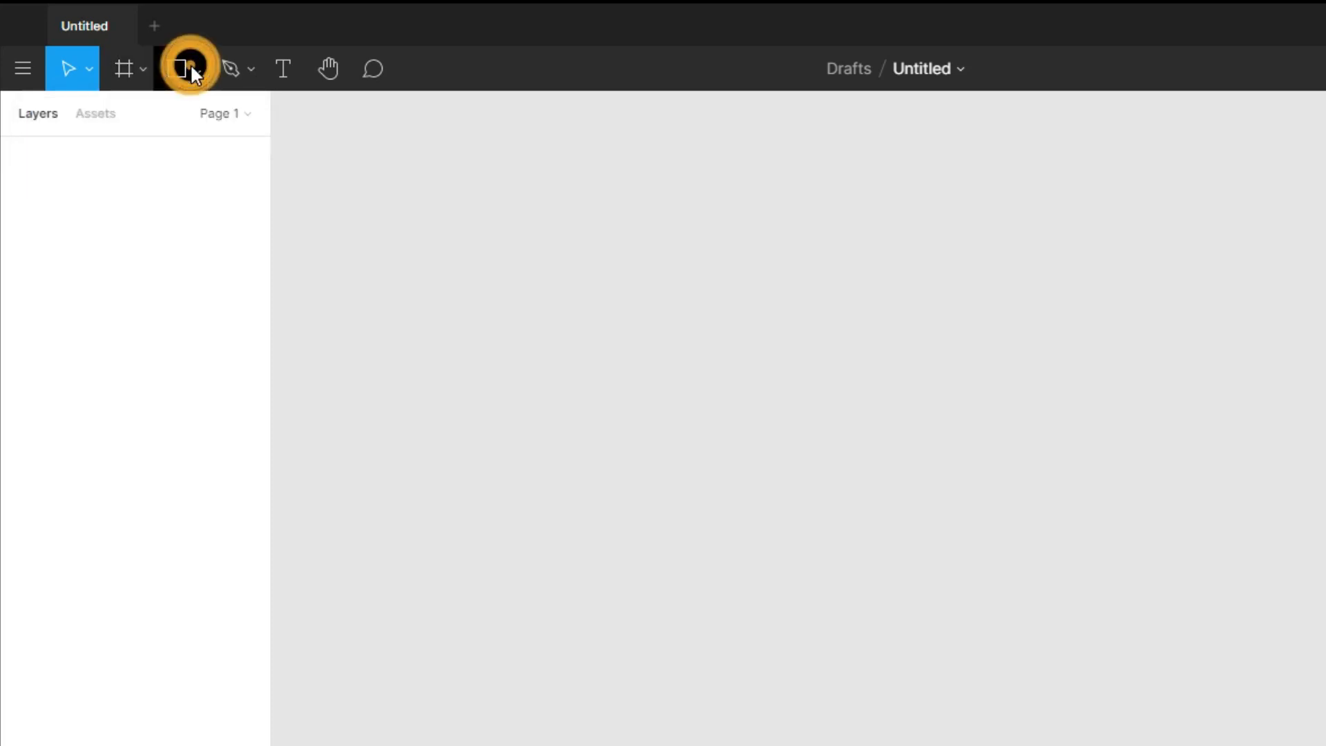
click(196, 75)
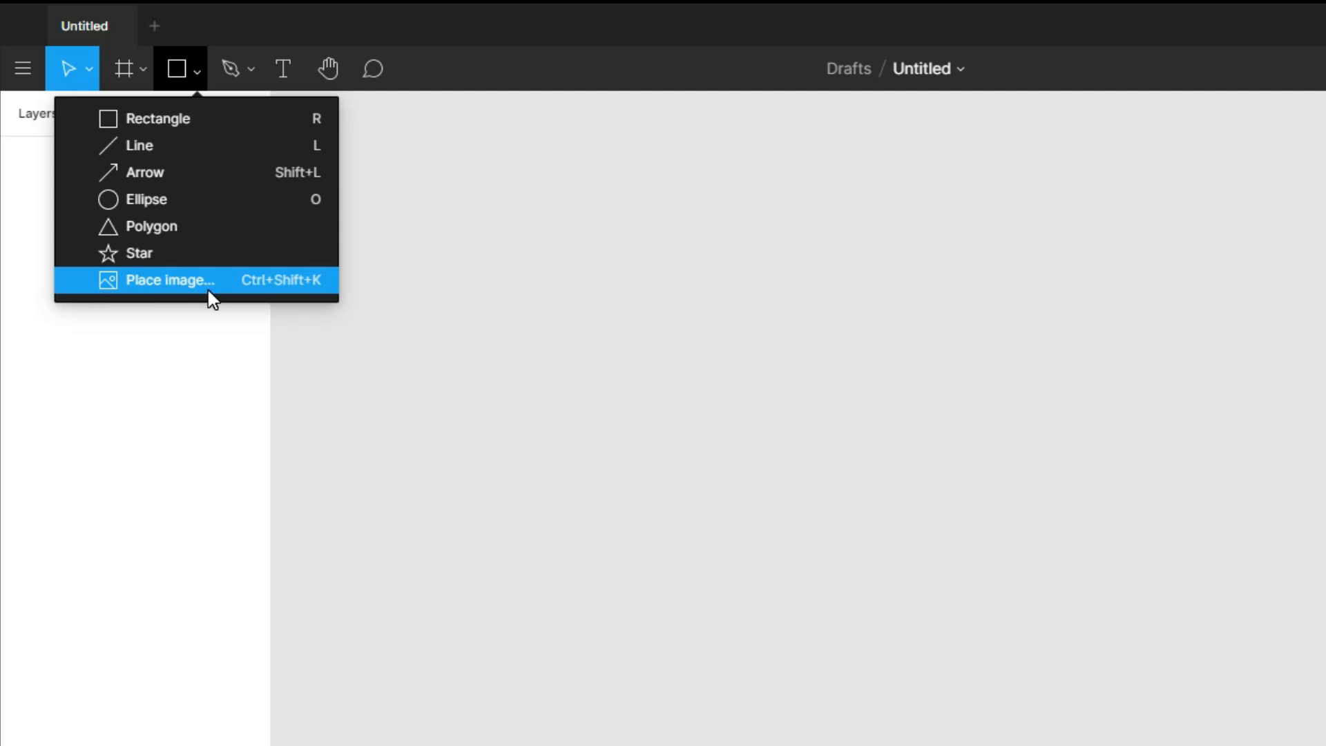
click(246, 65)
click(253, 61)
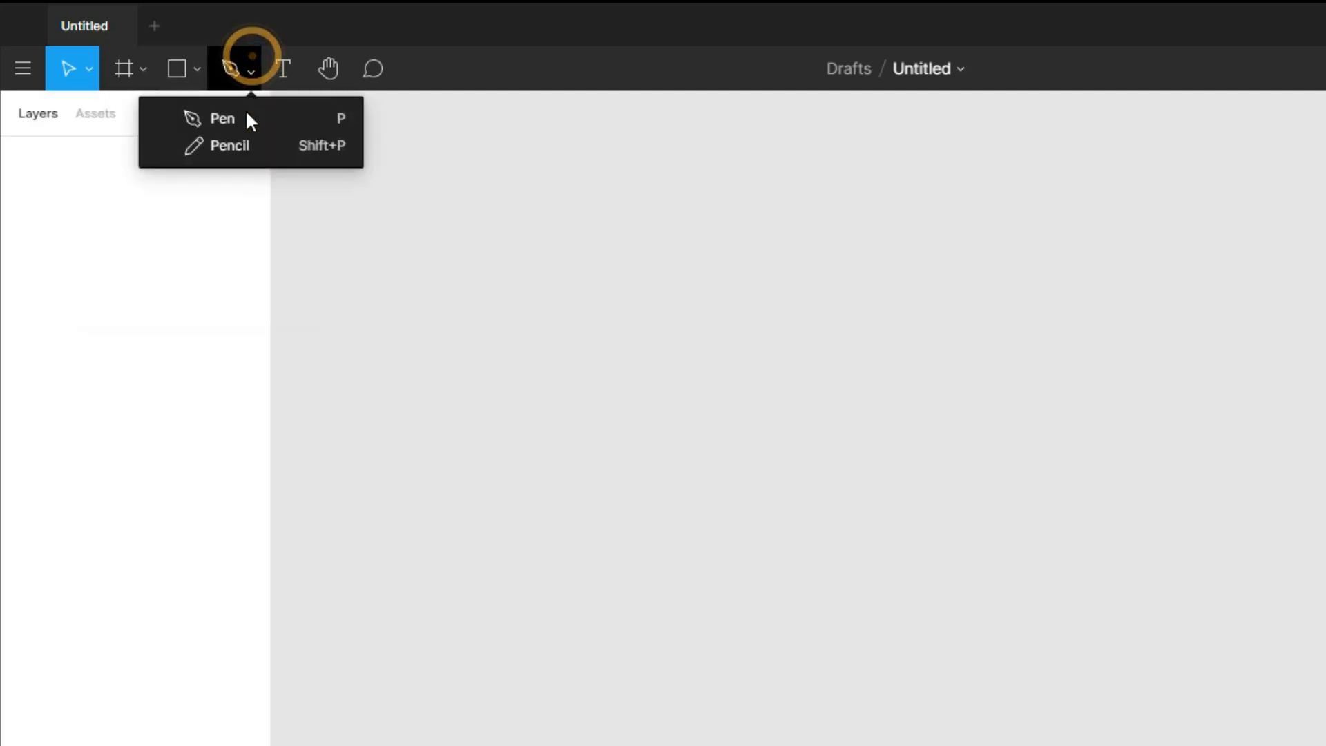
Activate the Text, Hand and Comment tools in turn to see what each one is
click(284, 68)
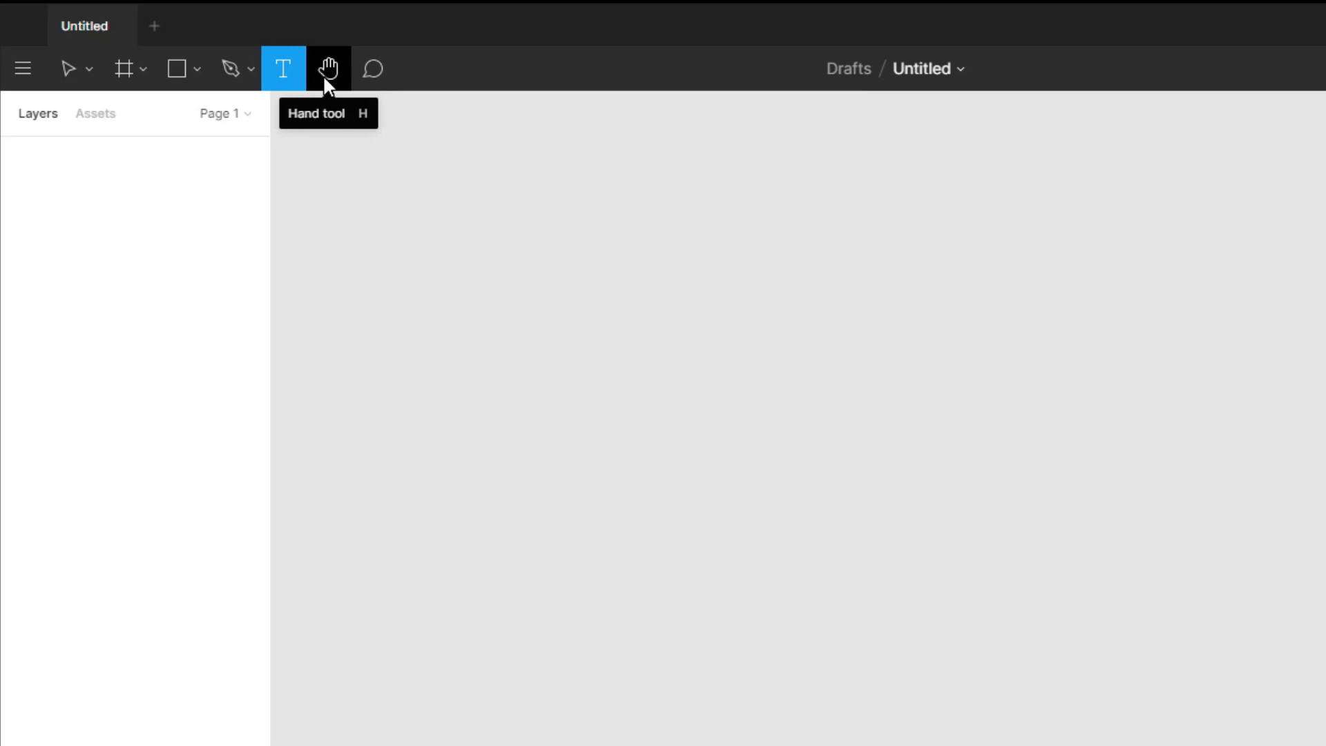
click(324, 78)
click(382, 176)
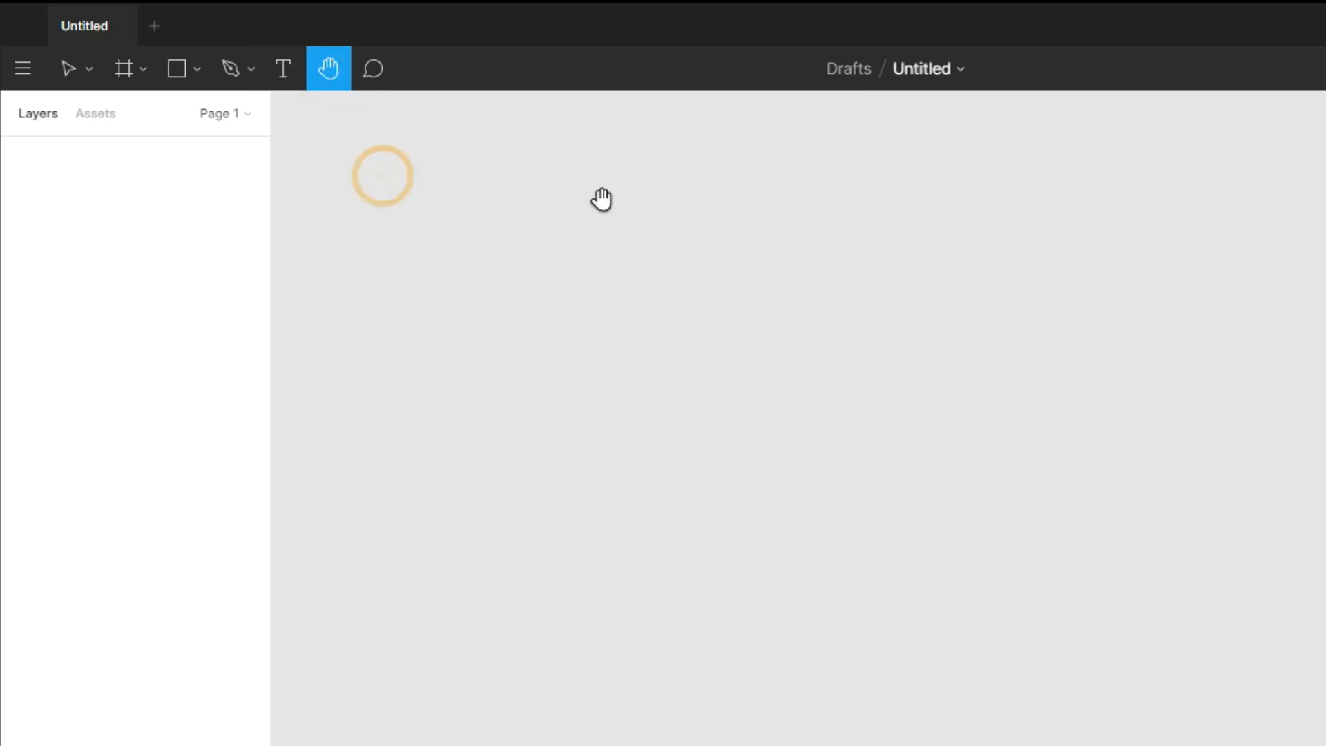
click(377, 75)
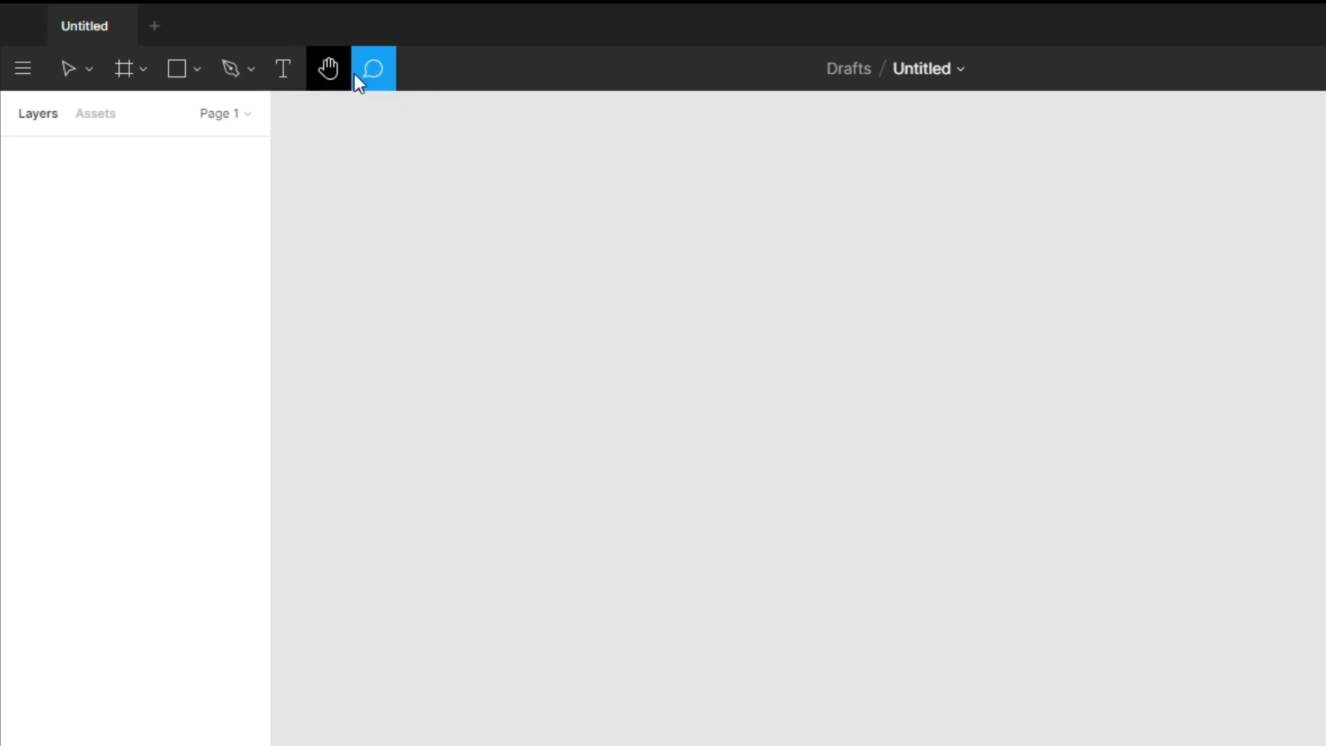
Review the Move, Frame and shape tool groups once more
click(84, 71)
click(69, 68)
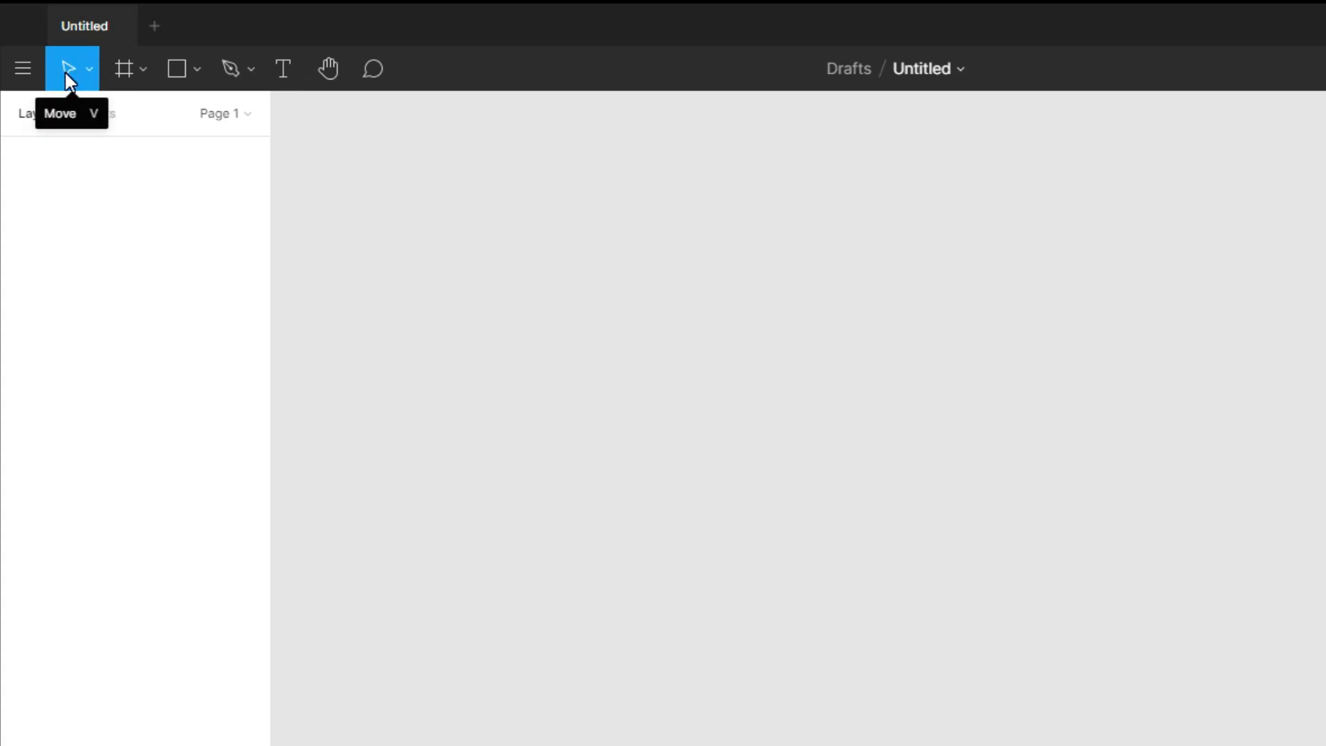
click(143, 69)
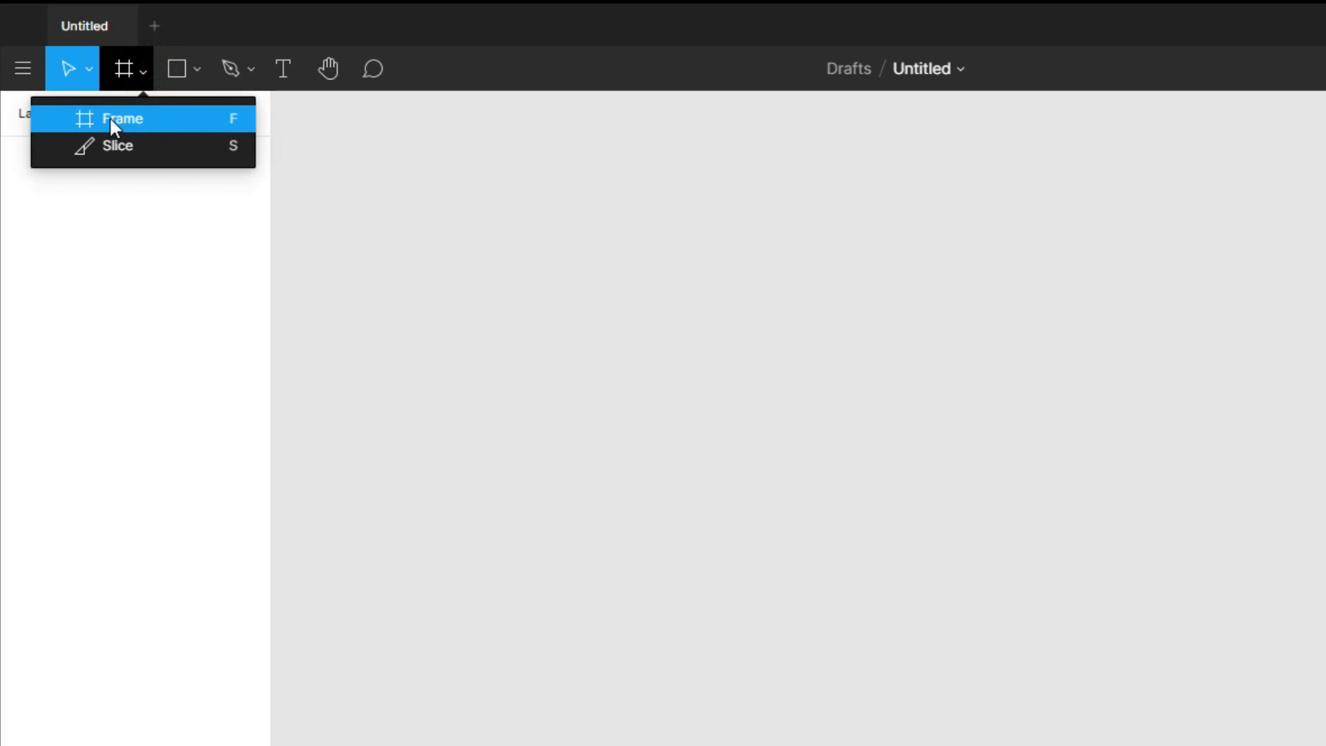
click(183, 67)
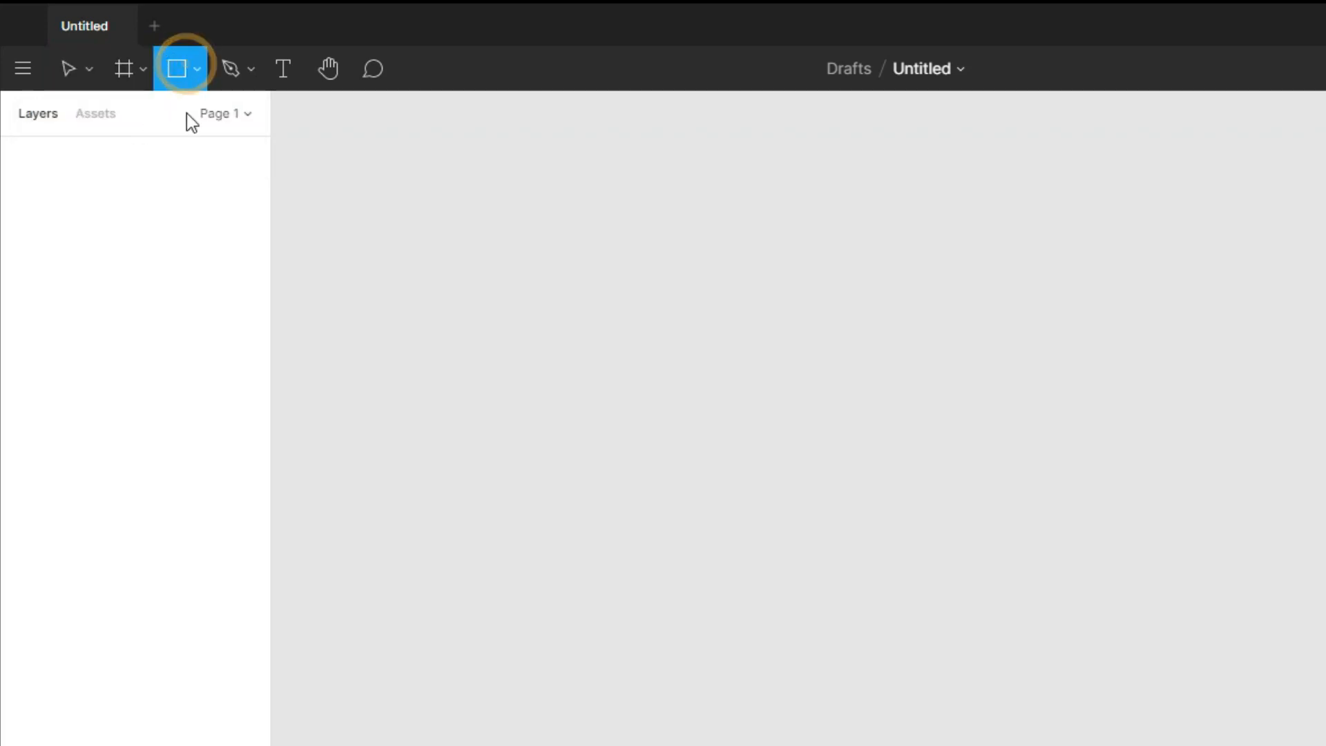
click(196, 70)
Draw a frame about 371 × 313 on the empty canvas
click(133, 65)
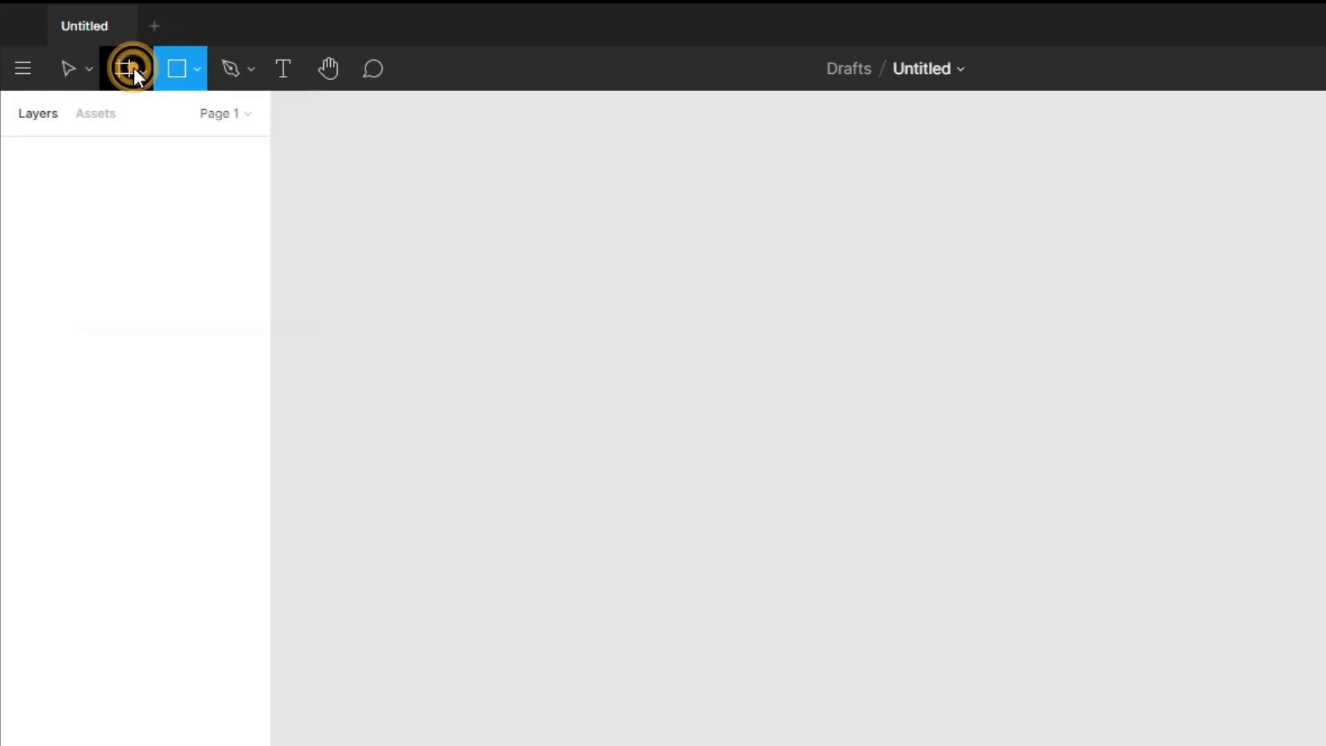
click(142, 69)
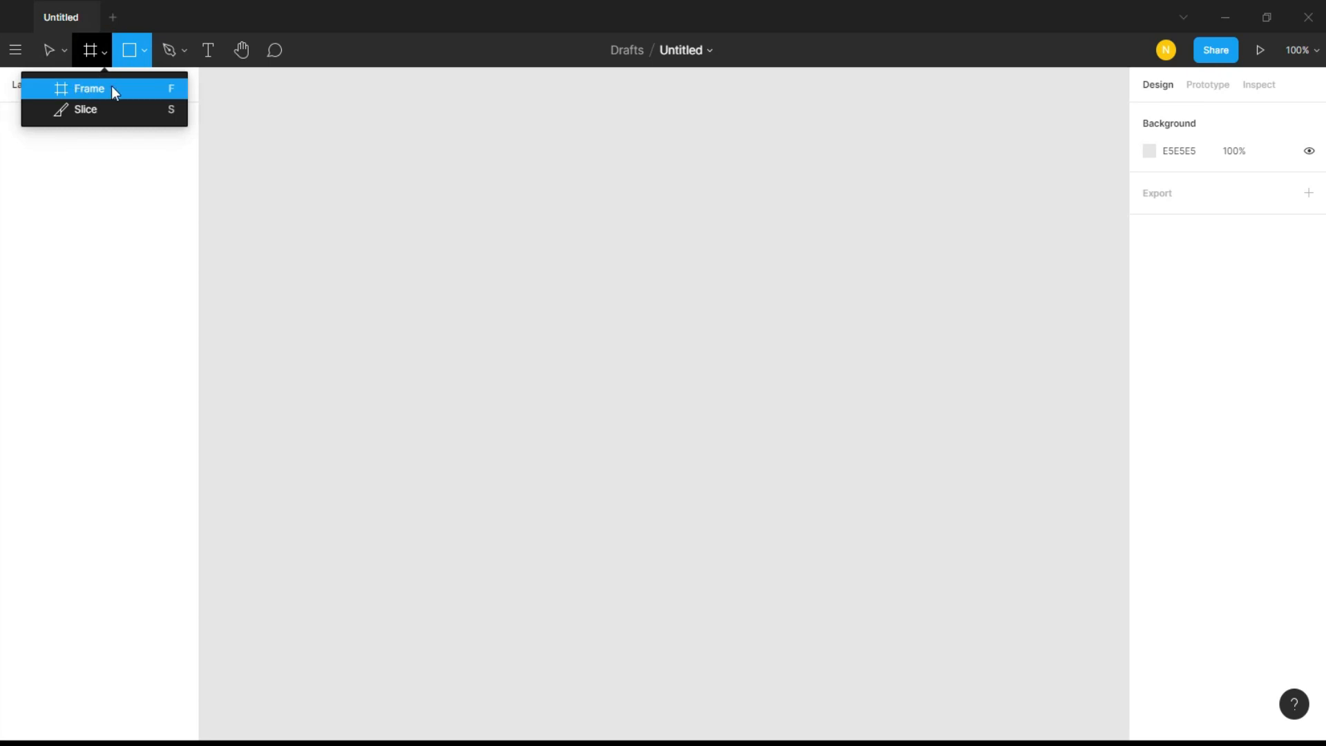
click(96, 88)
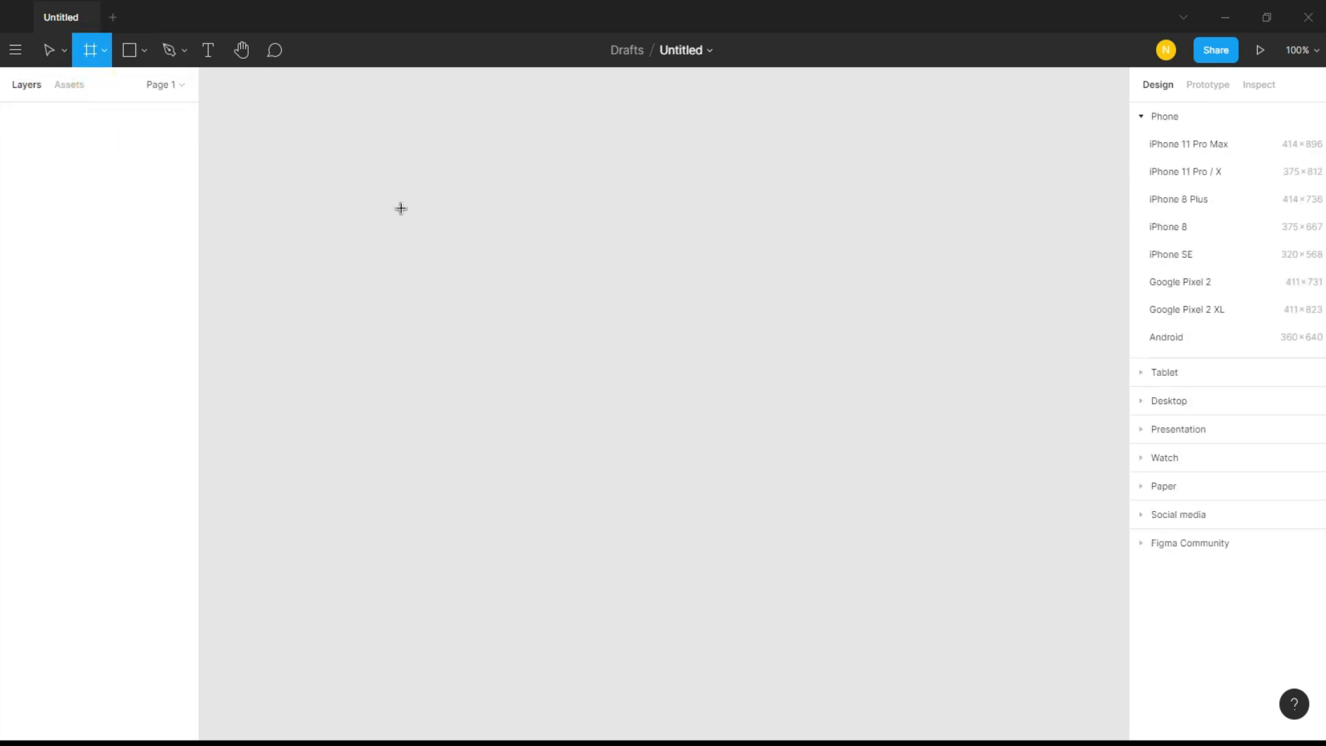
drag(400, 203, 710, 472)
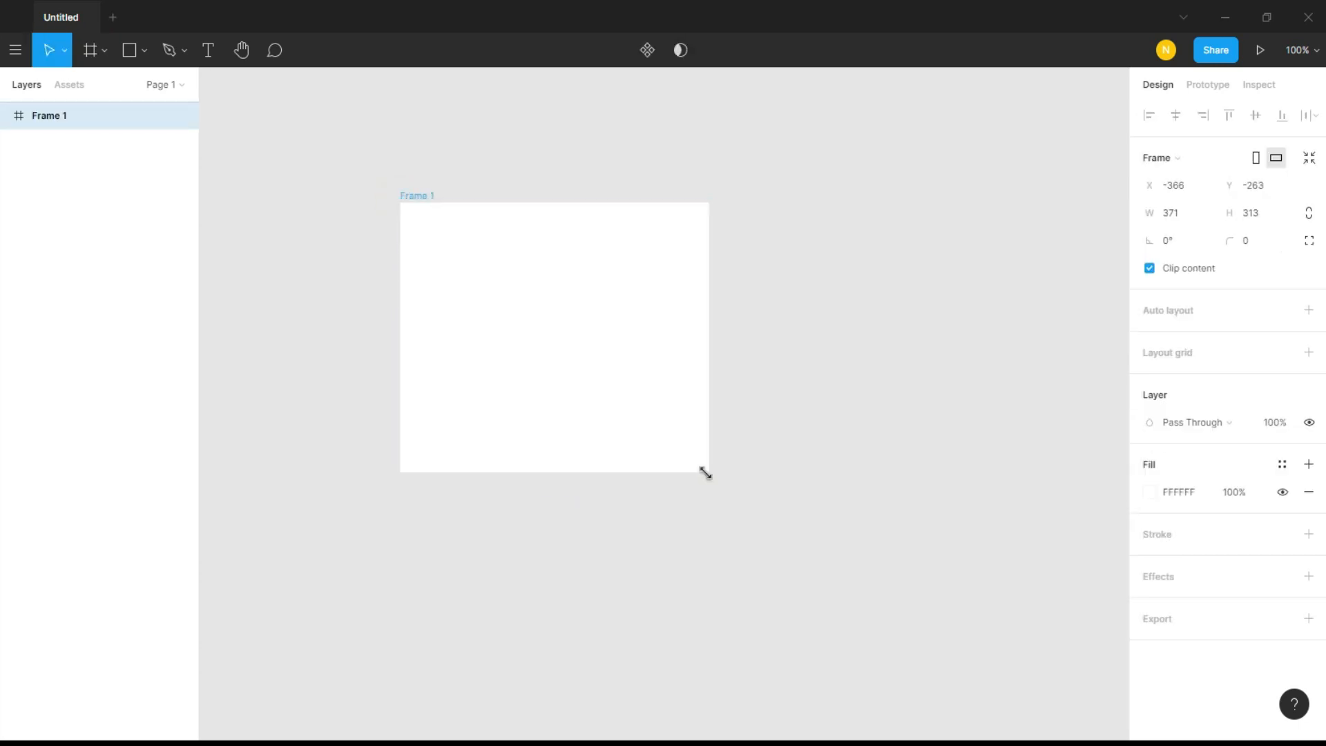
Resize the frame to 1080 wide and 1080 high
click(536, 290)
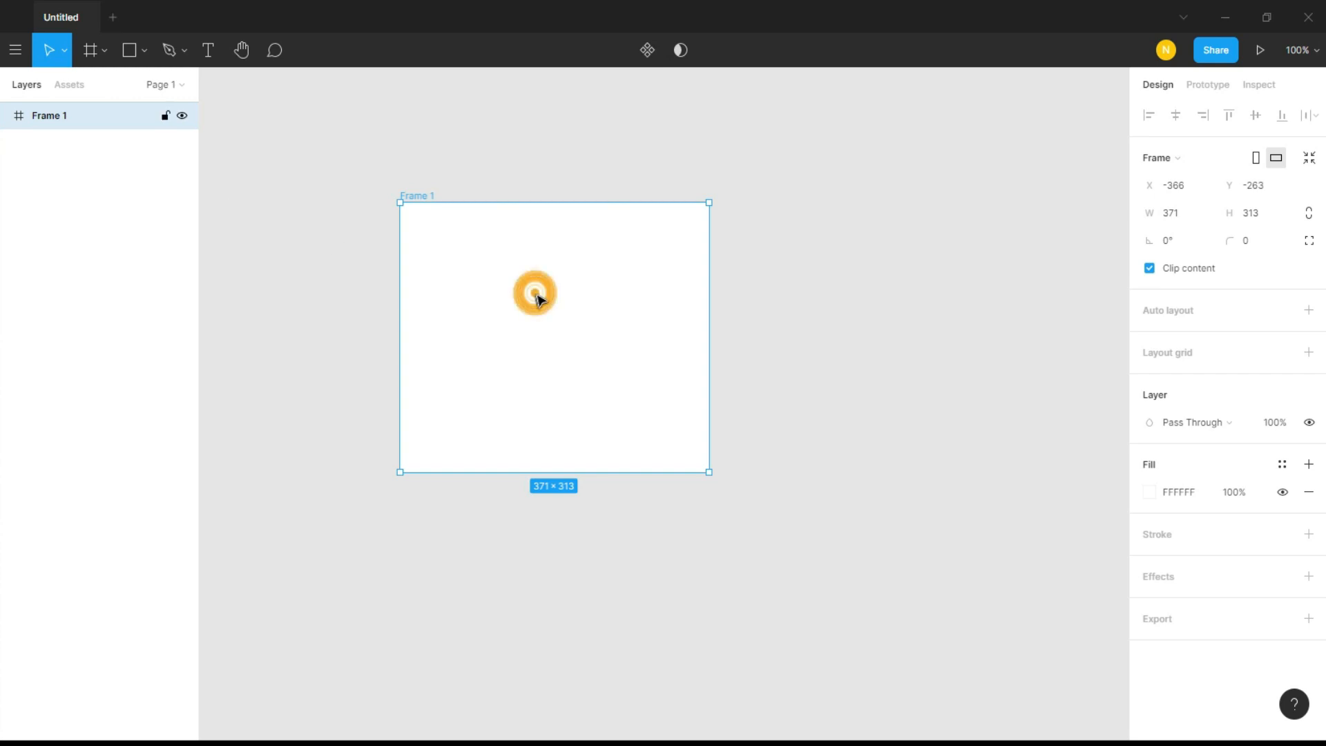
click(1175, 217)
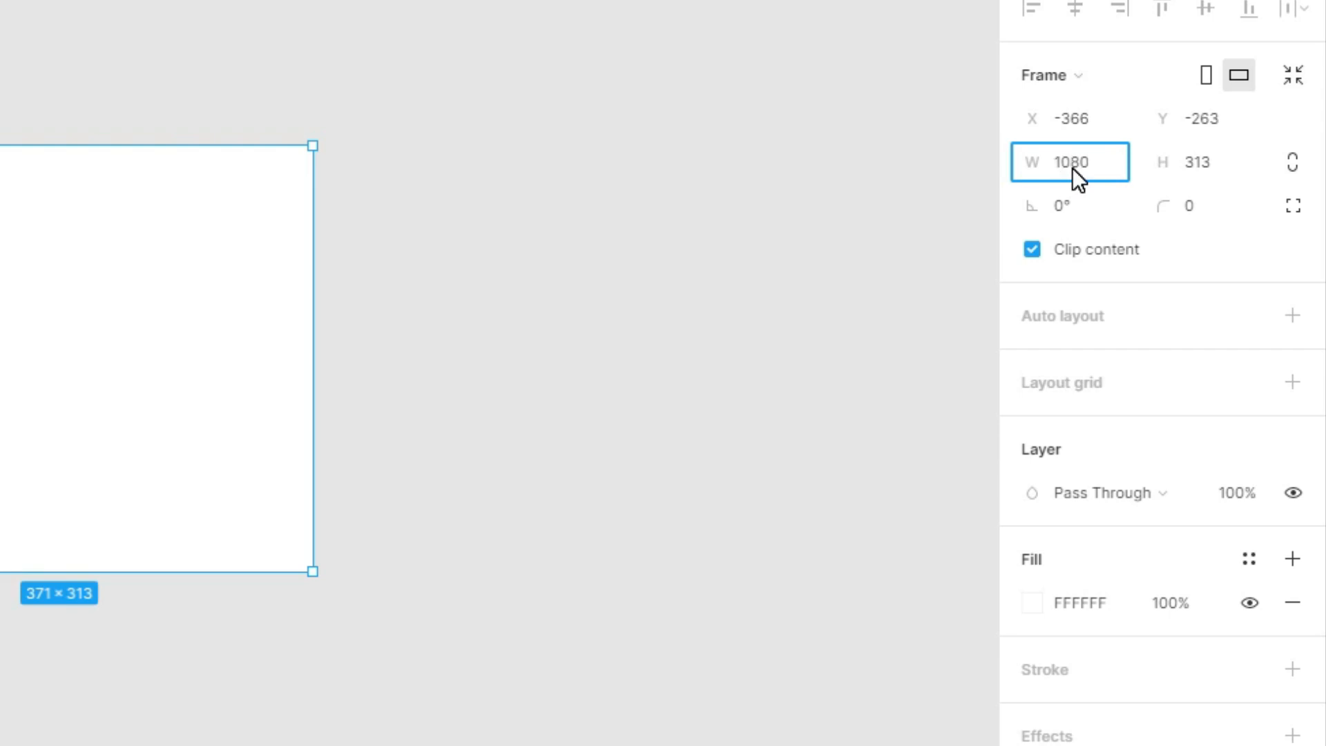
key(Tab)
text(1080)
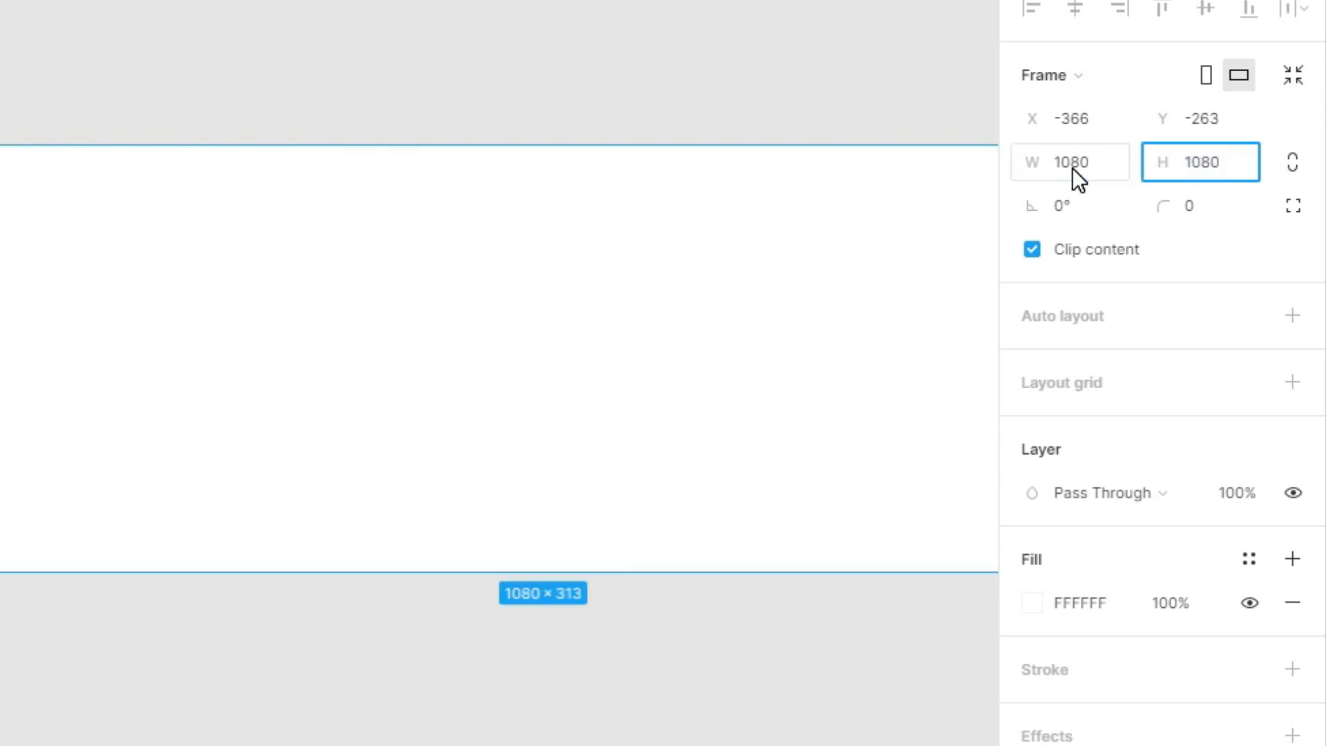
key(Return)
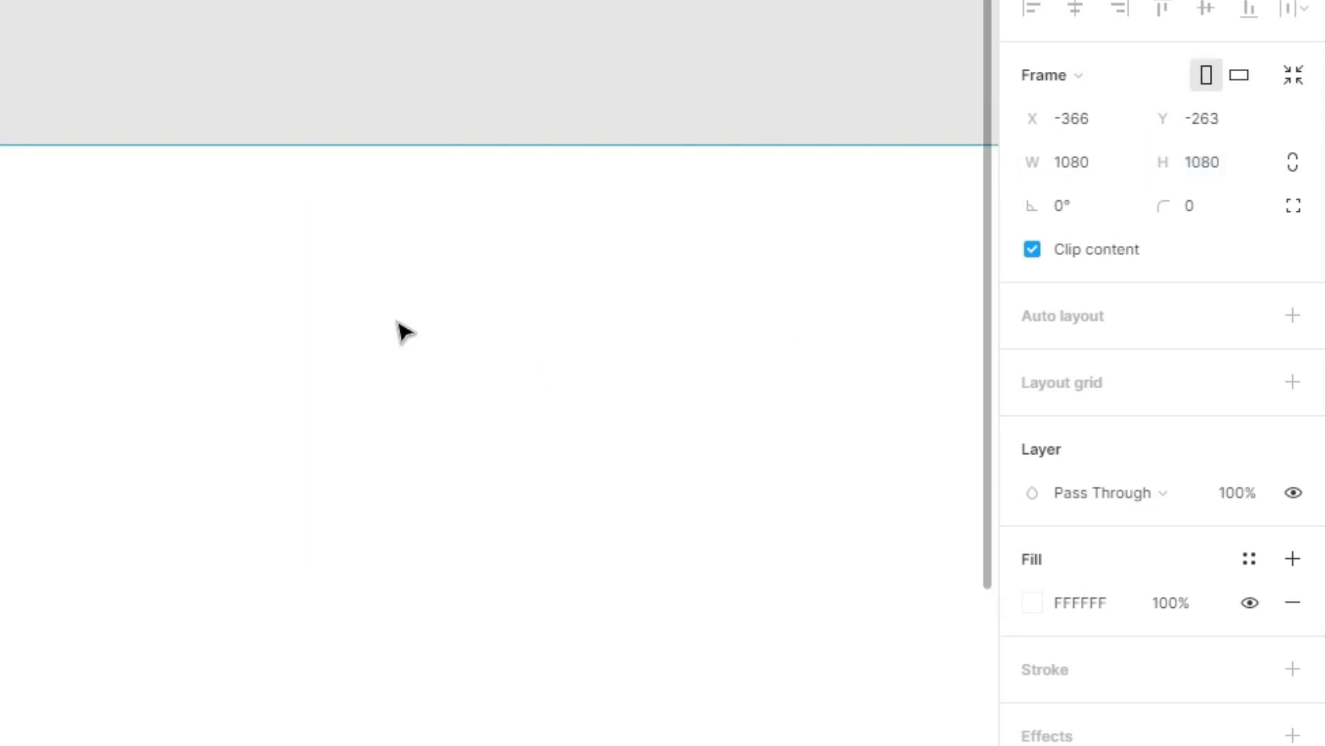
click(509, 122)
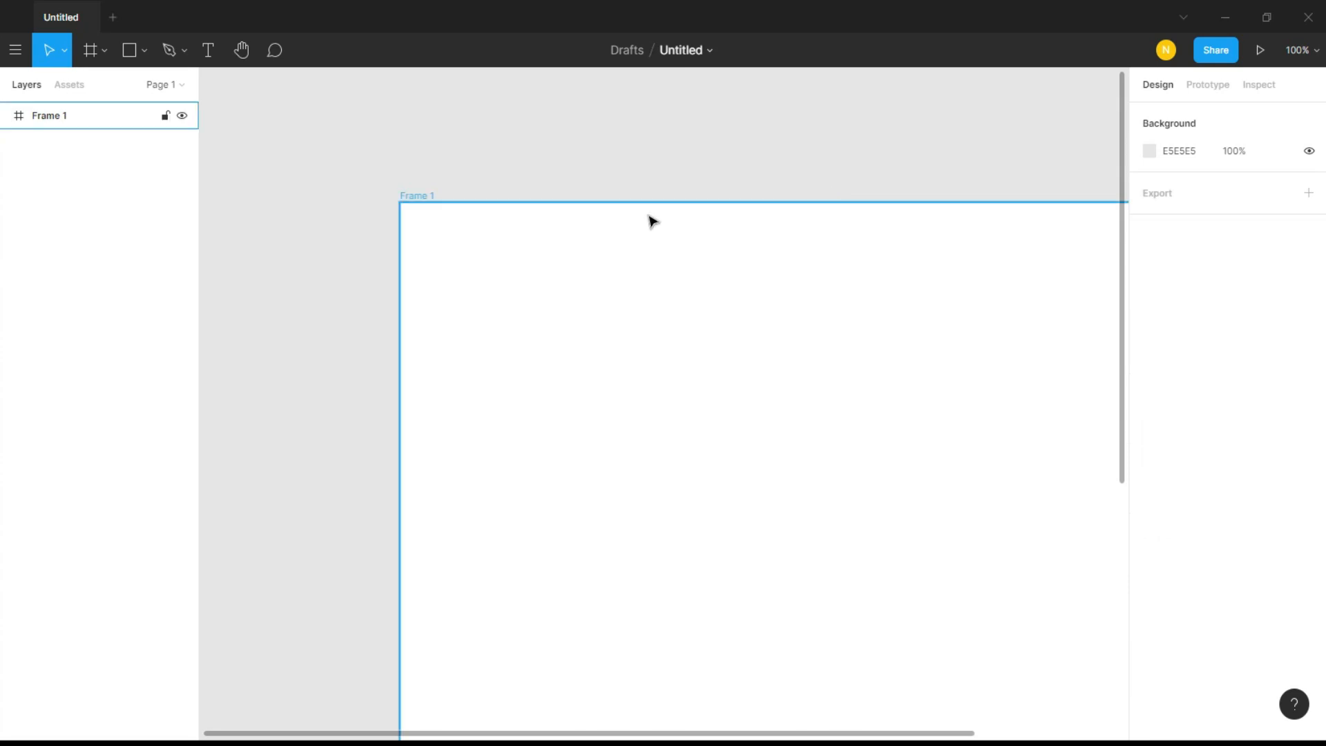
Round the corners of the square frame with a corner radius of 10
scroll(748, 344, down, 2)
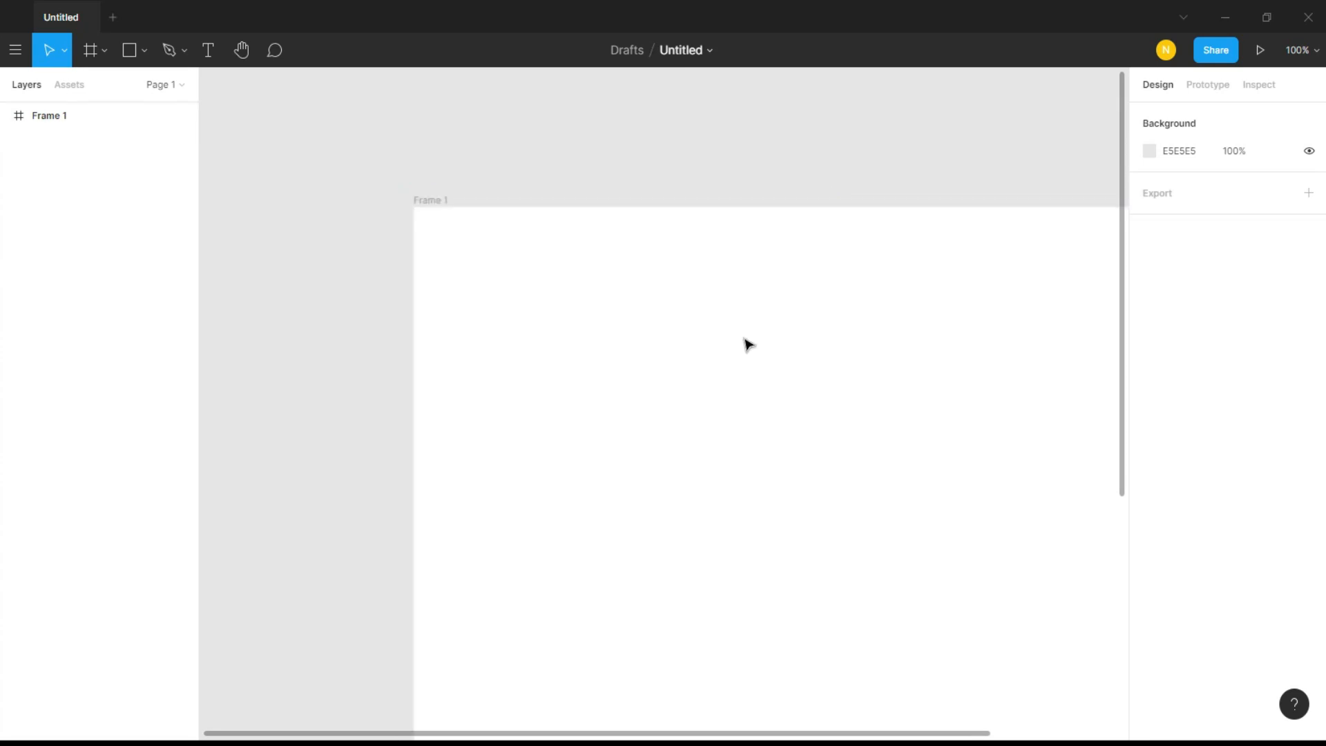
scroll(962, 394, down, 10)
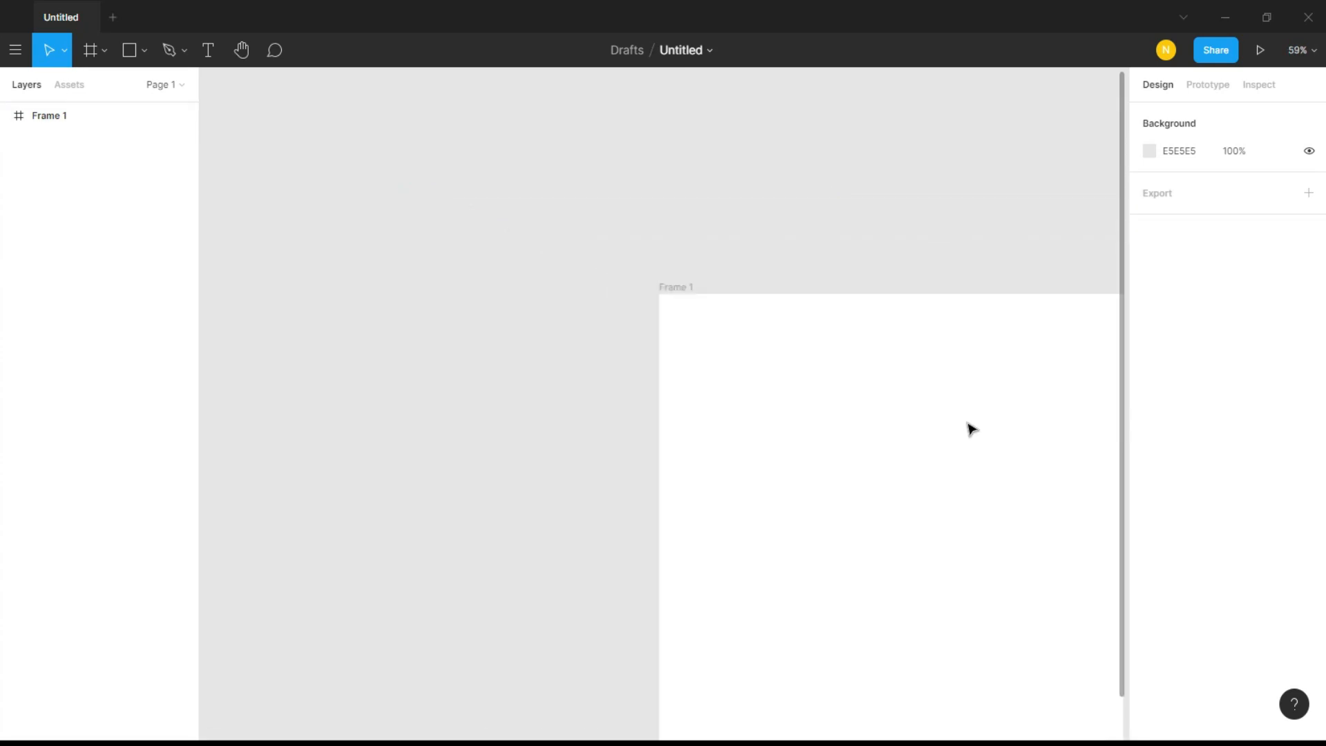
drag(1043, 444, 806, 444)
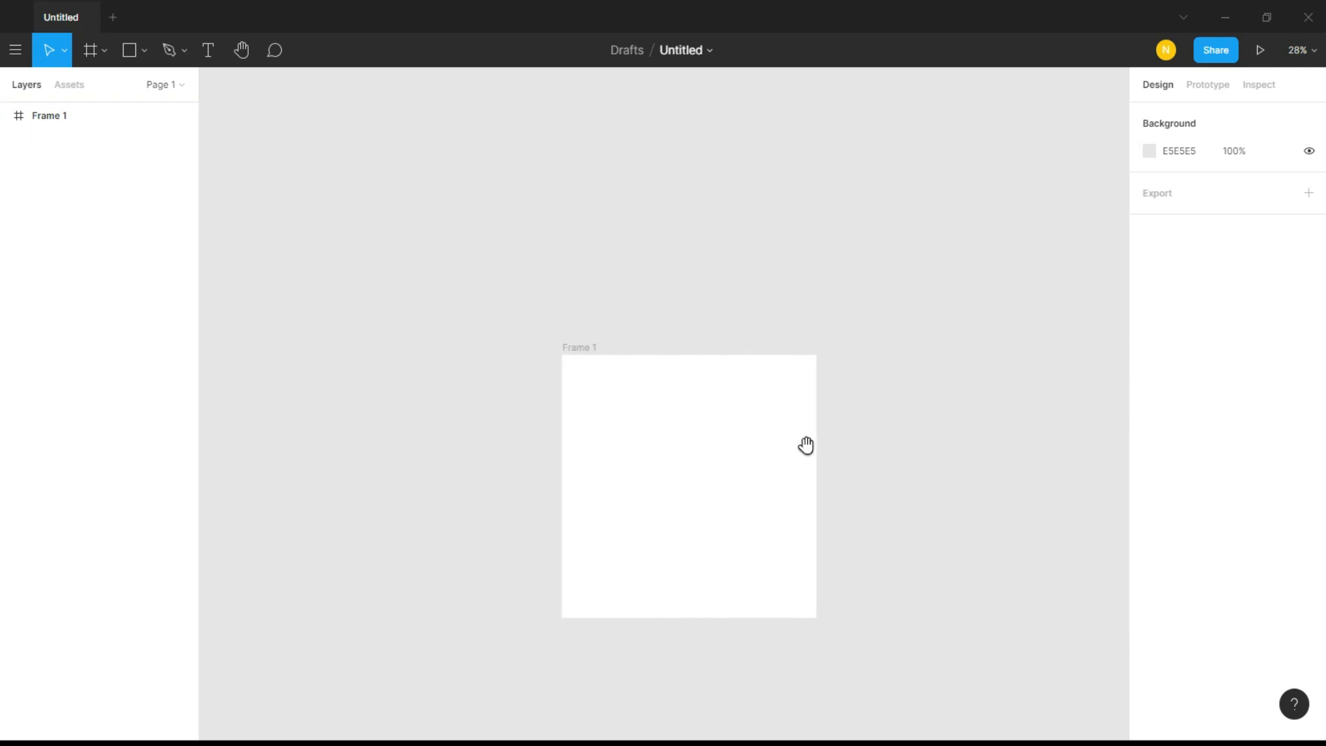
scroll(691, 615, up, 3)
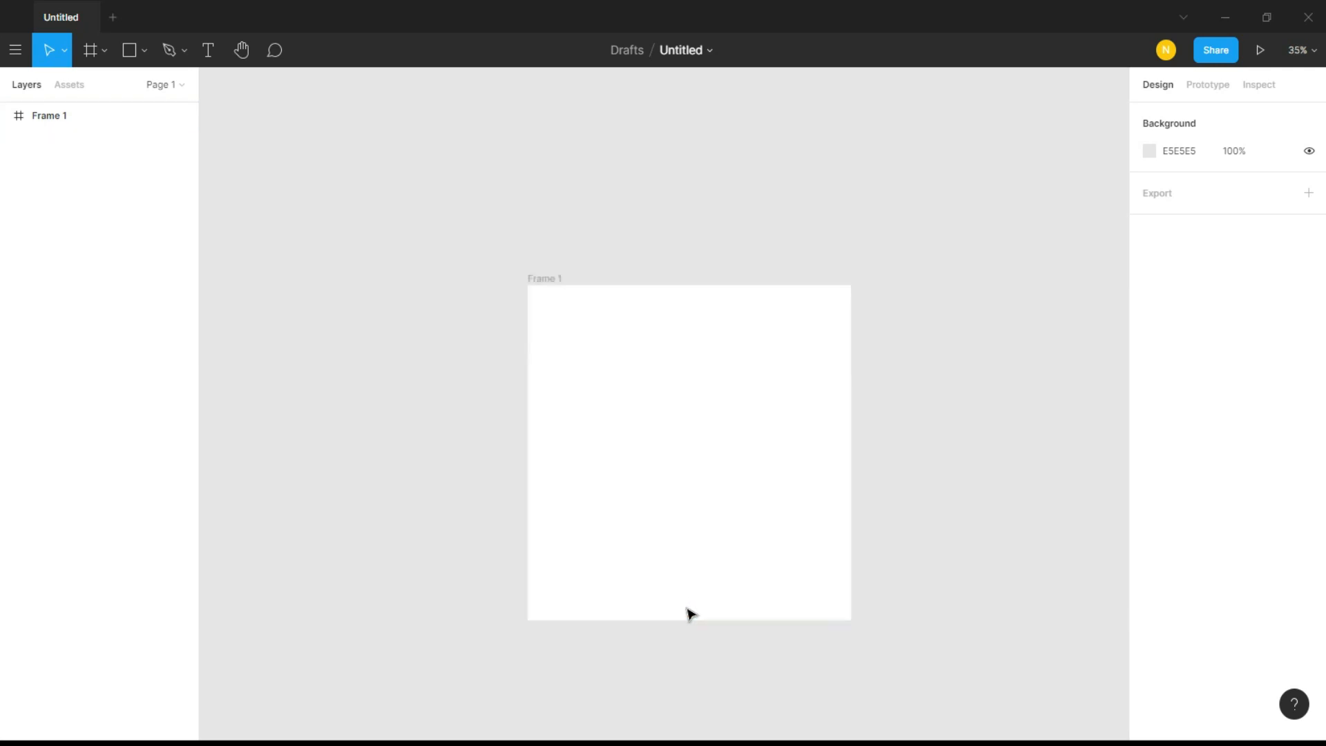
scroll(684, 653, up, 1)
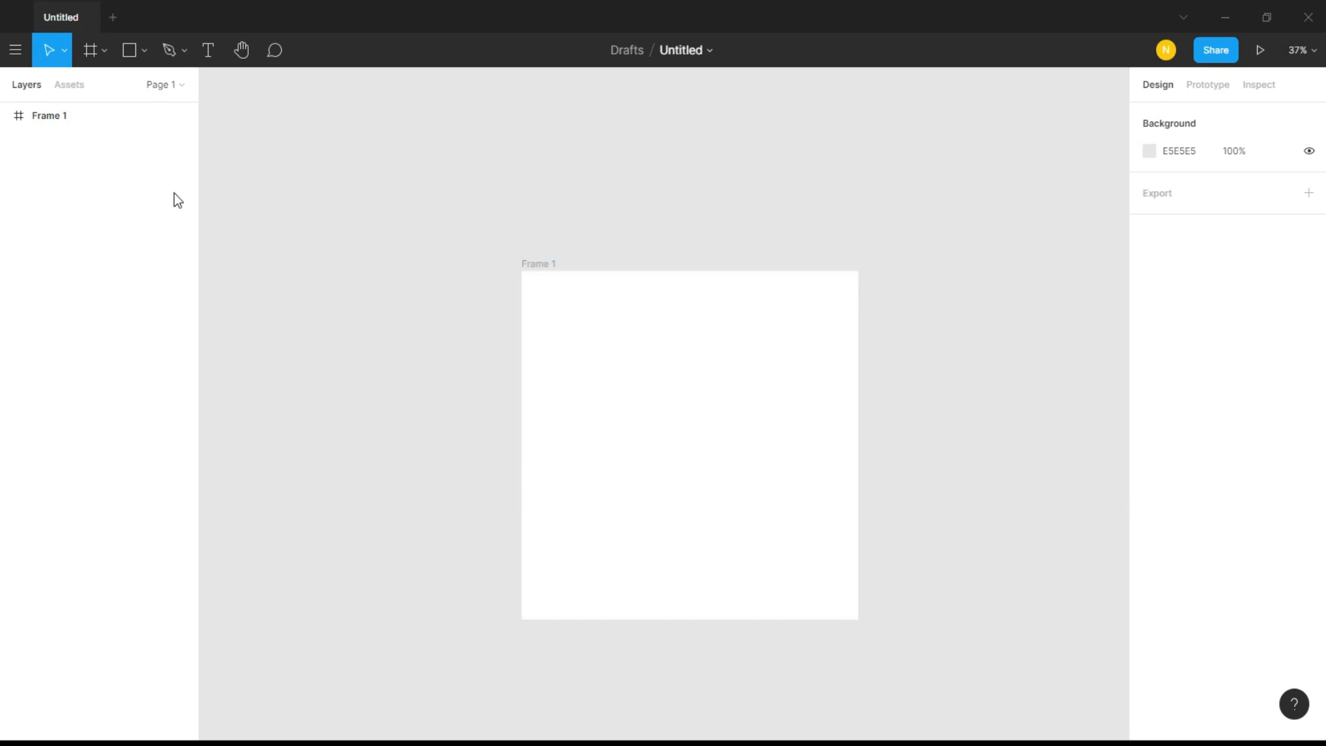
click(654, 358)
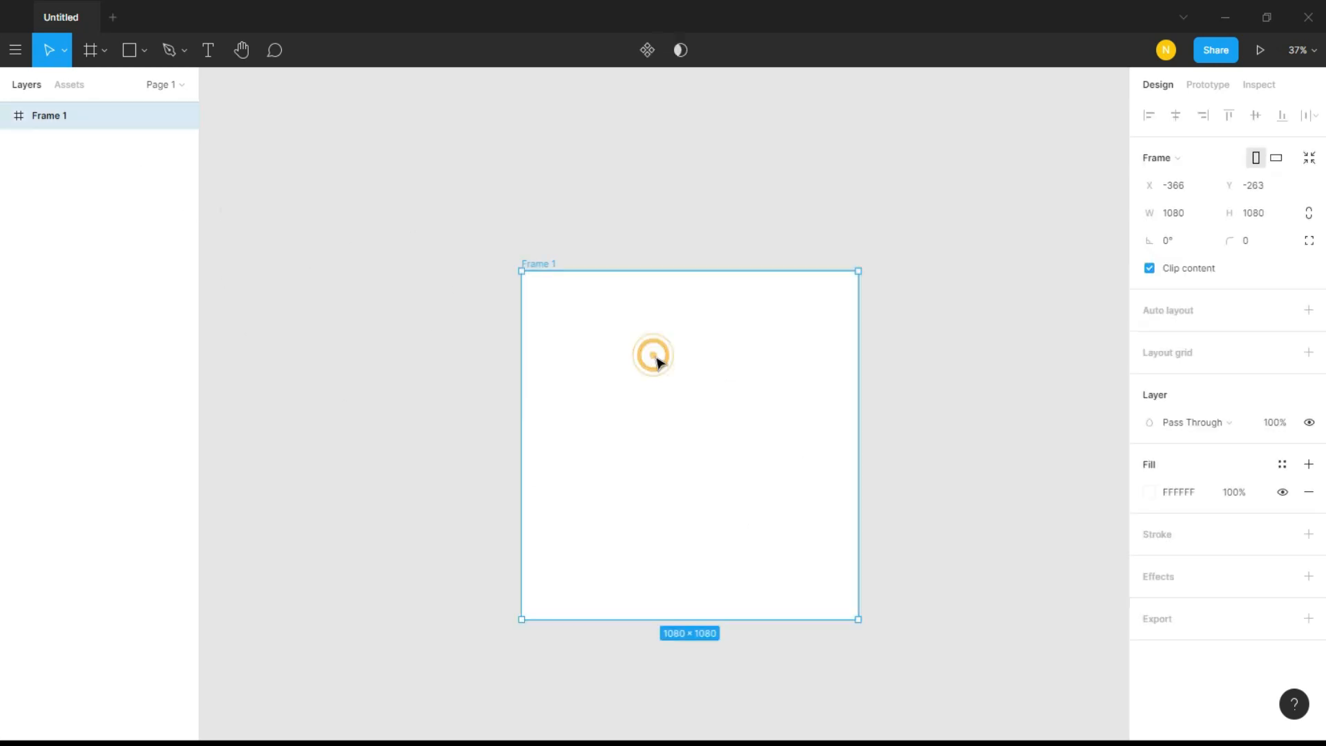
click(1249, 246)
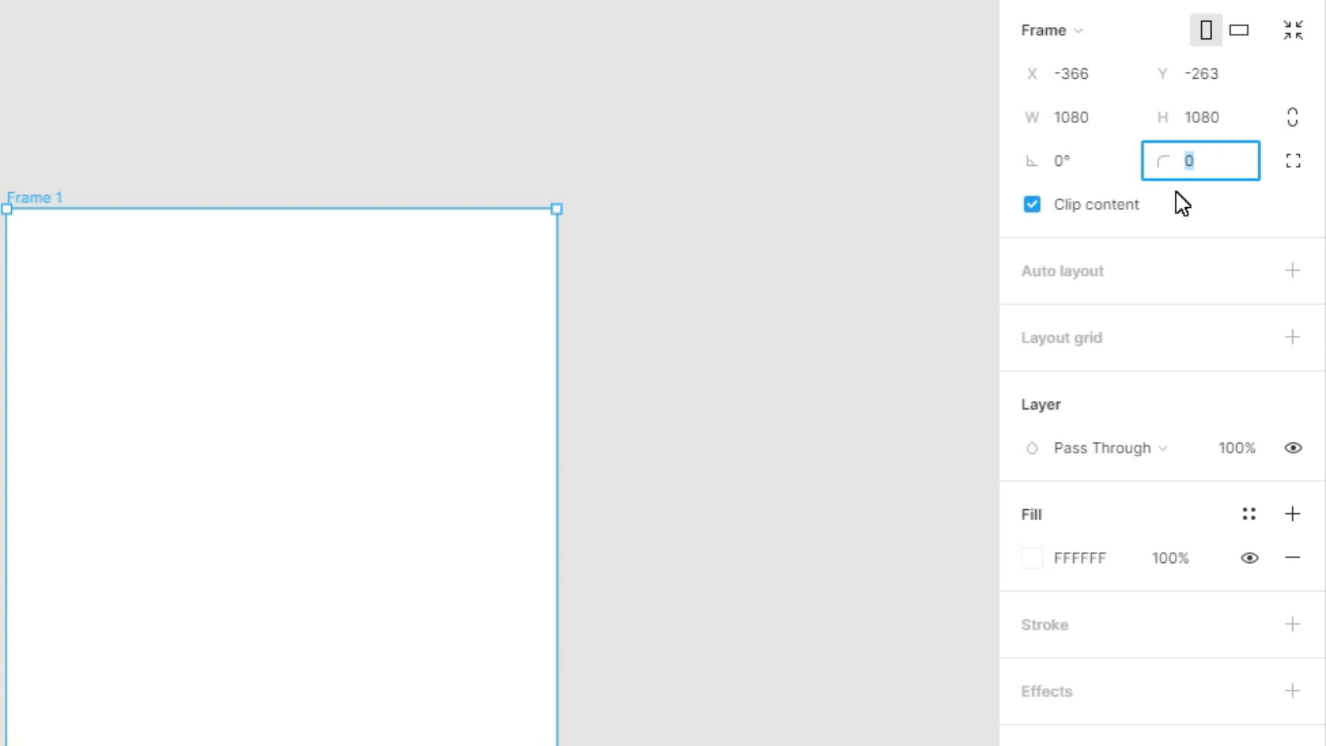
text(0)
key(Return)
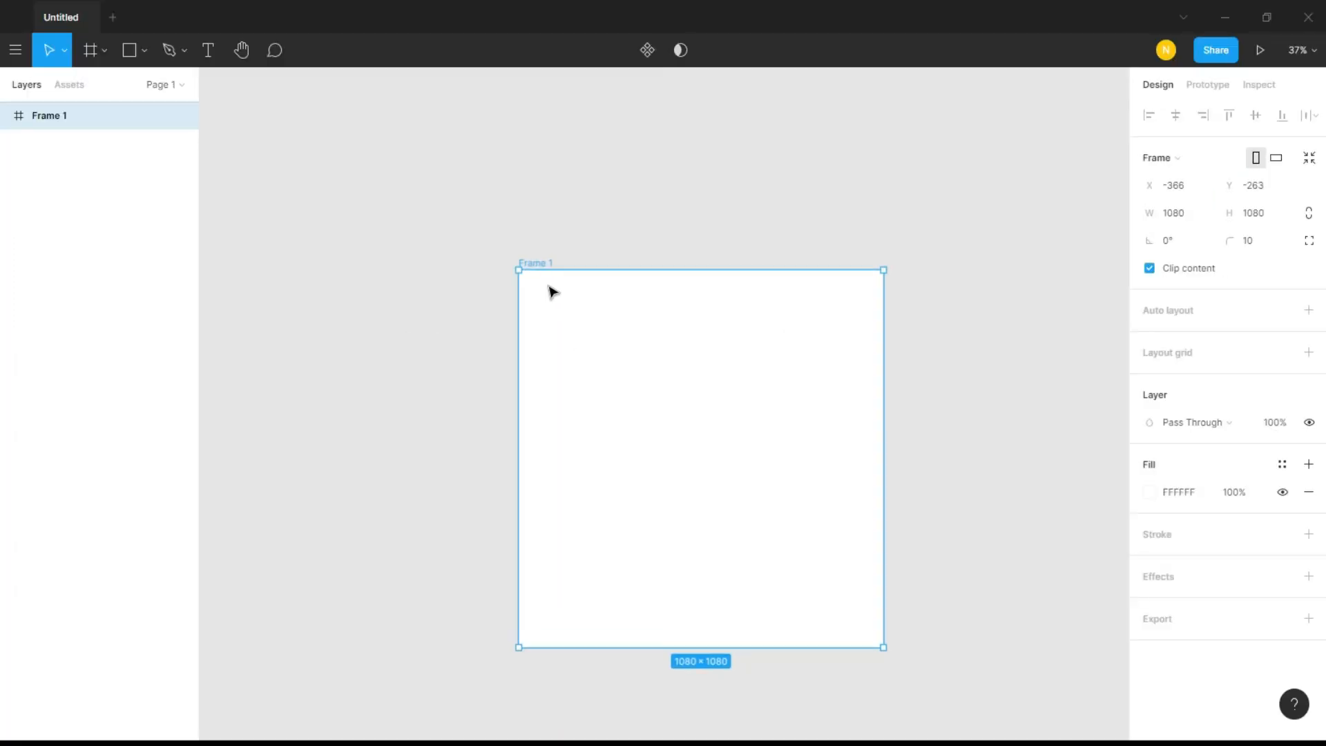
scroll(545, 286, up, 2)
click(532, 288)
click(458, 258)
click(521, 291)
click(1049, 482)
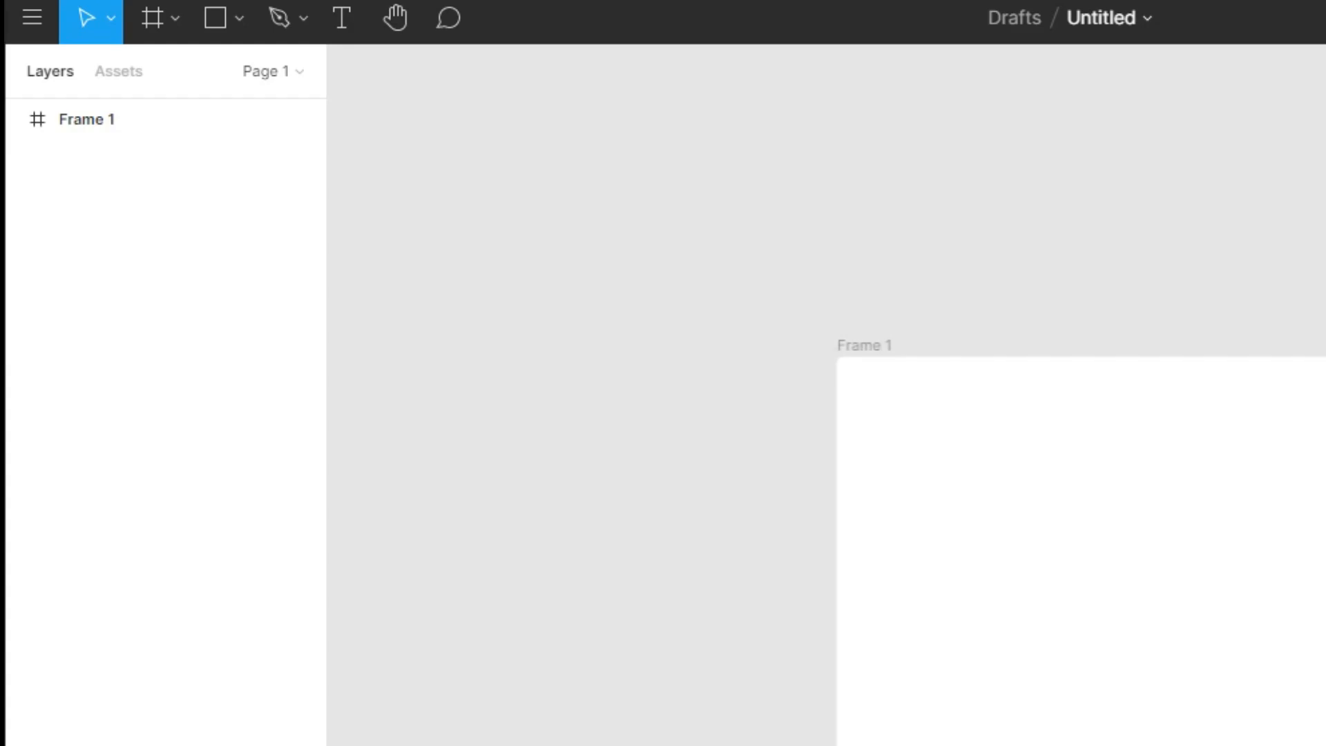
Rename the frame layer as 00
double_click(95, 127)
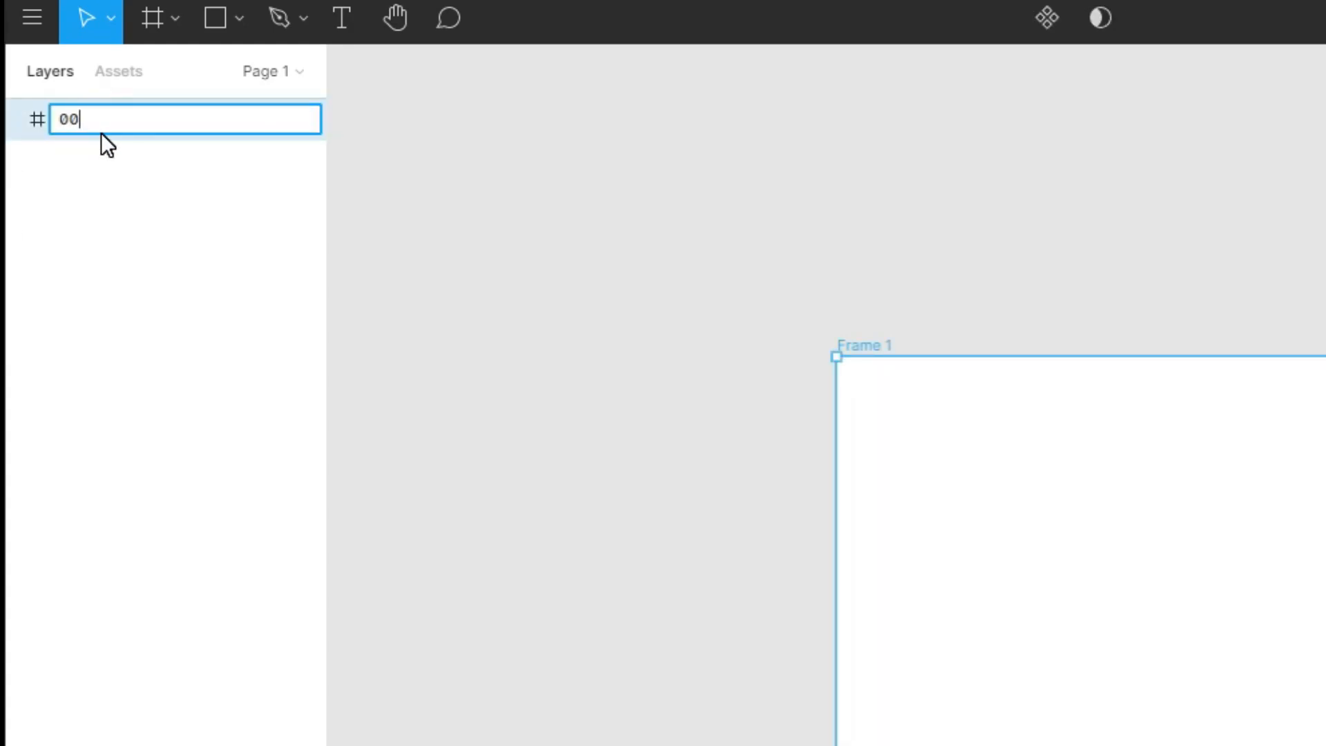
key(Return)
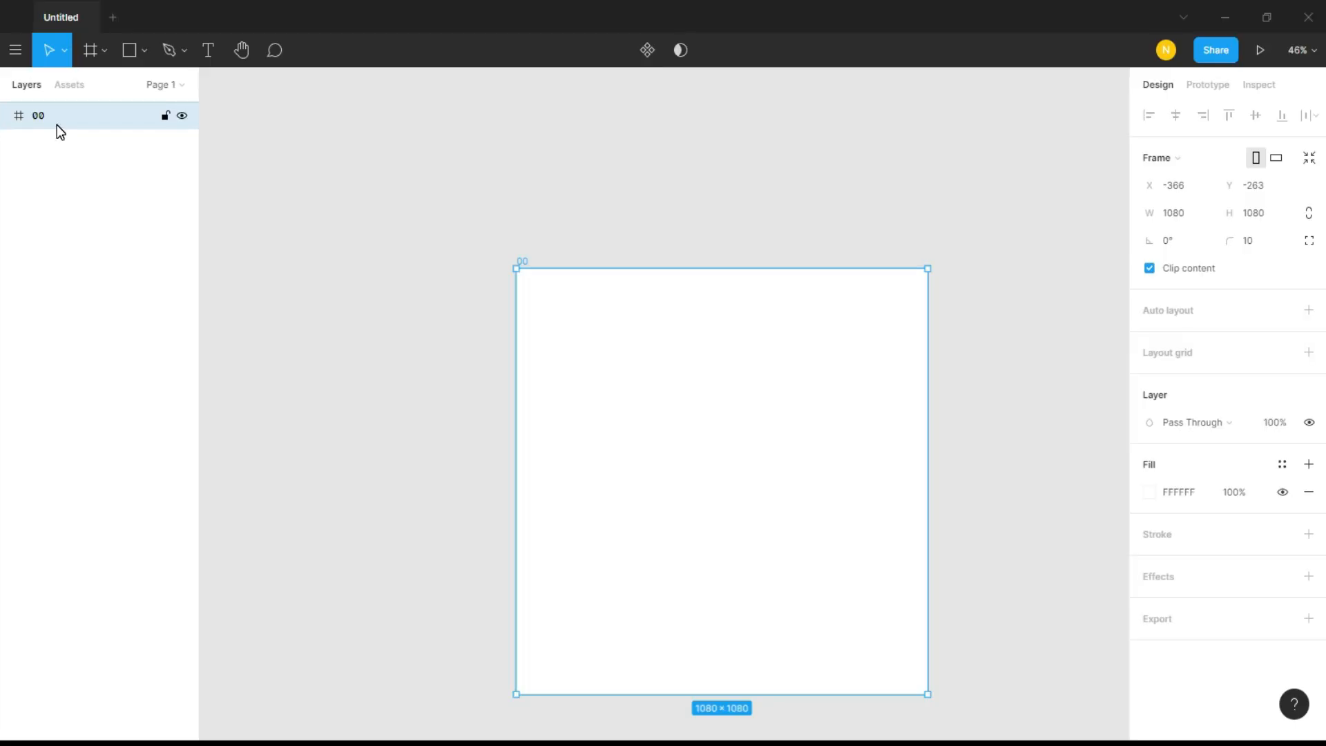
click(71, 151)
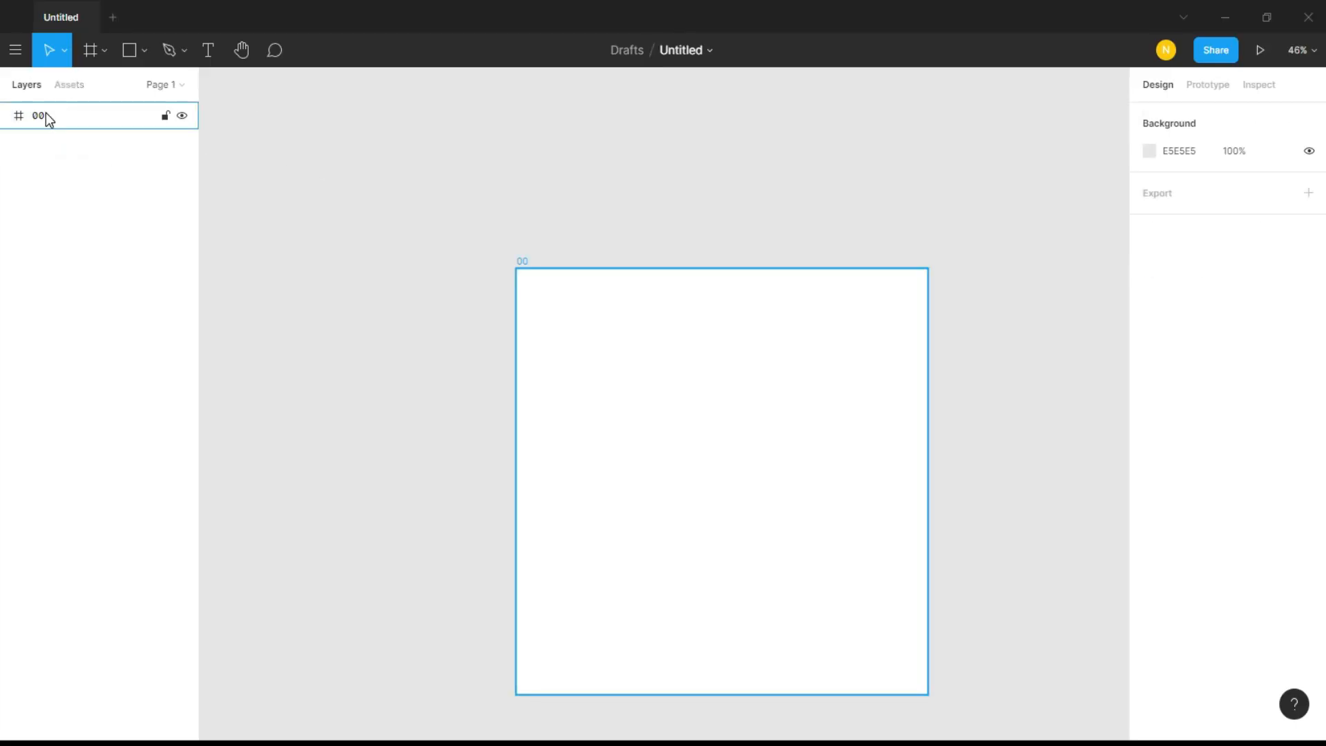
Rename the design file as Figma Tutorial
click(676, 53)
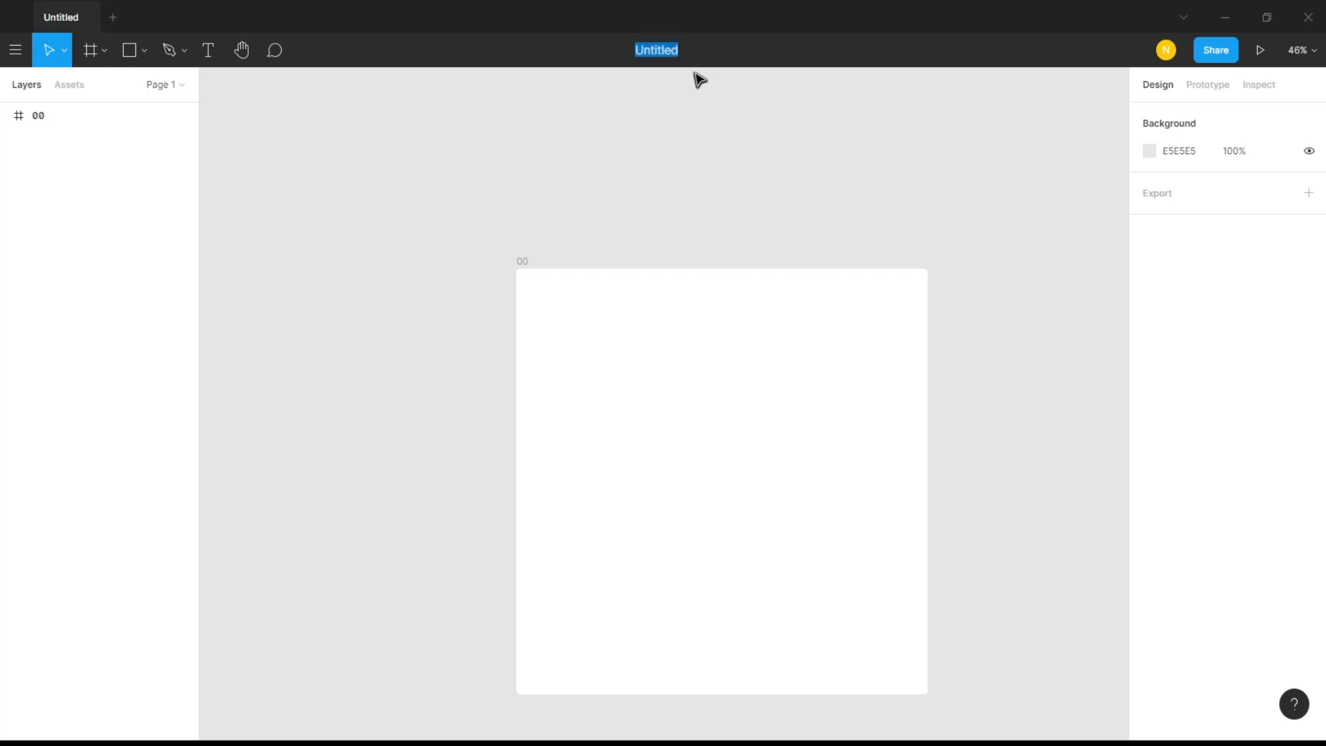
text(Figma Tur)
text(orial)
key(Return)
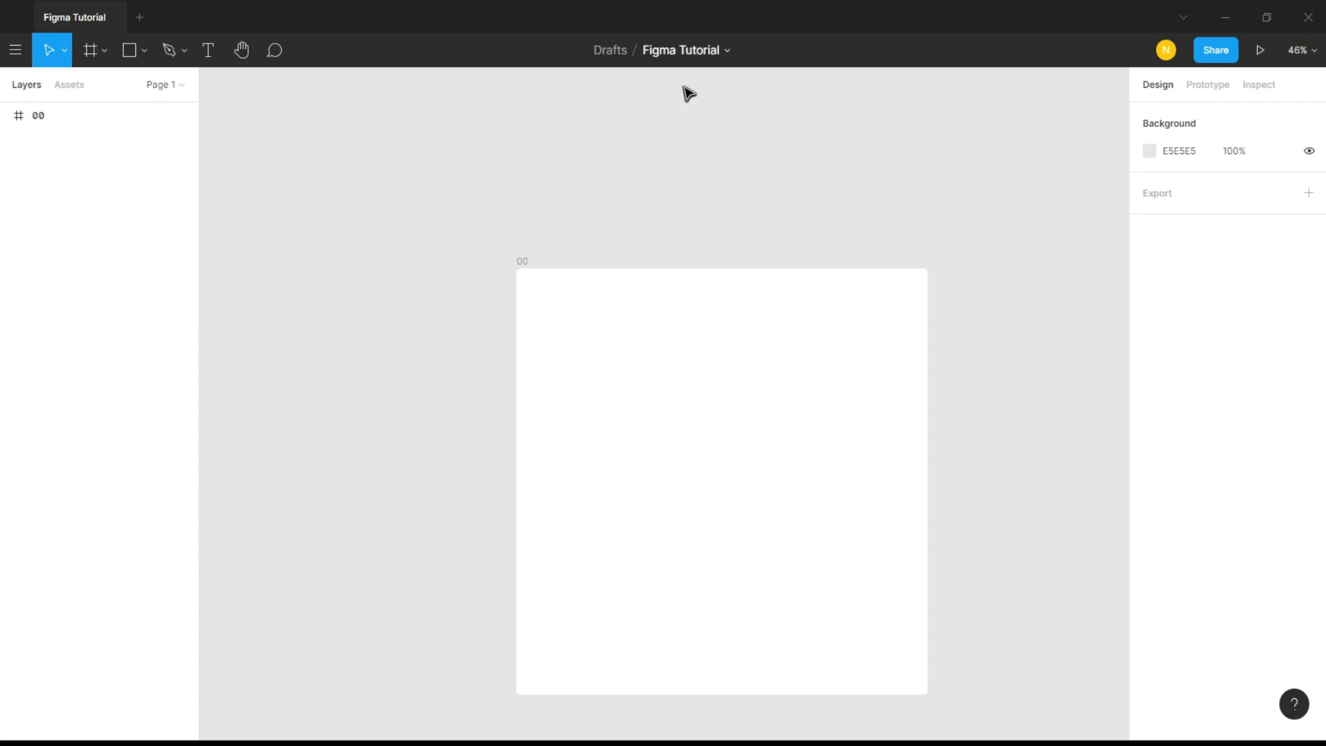
Start a text layer in the upper-left area of frame 00 and set its font size to 48
scroll(675, 95, down, 1)
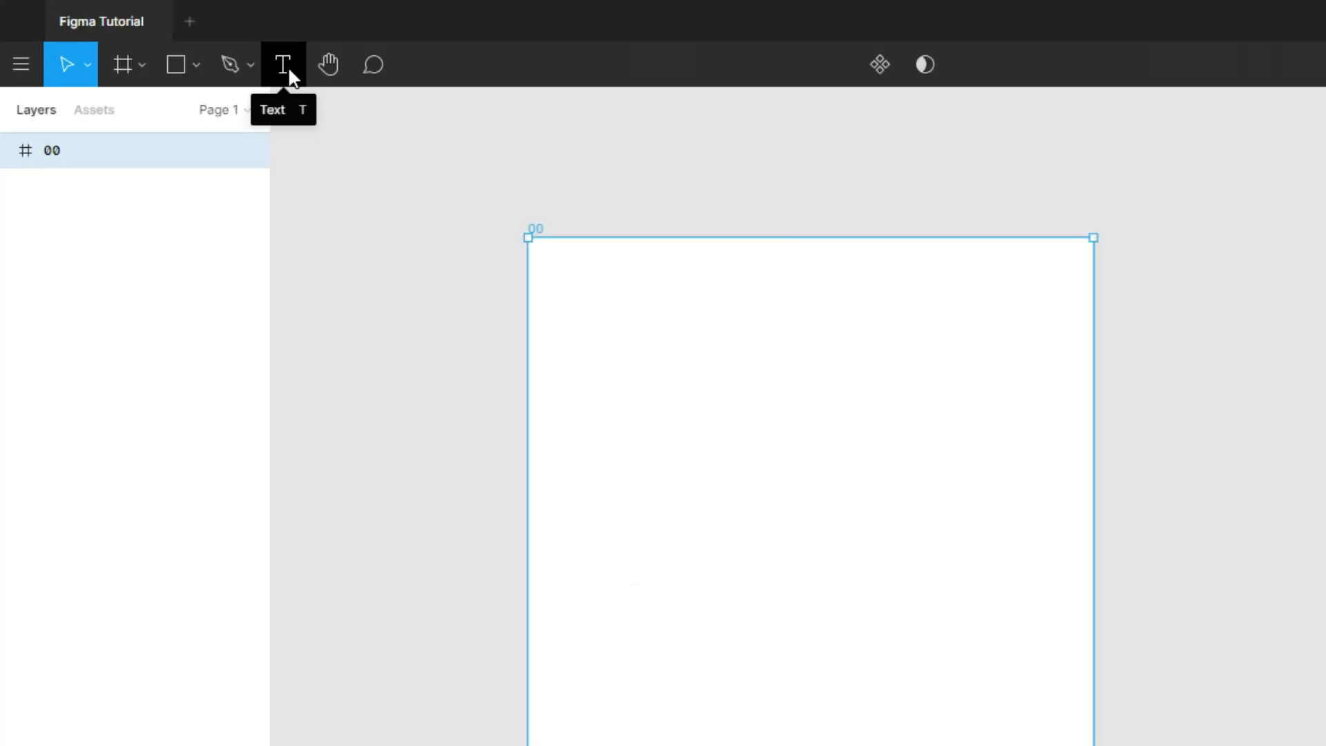
click(209, 50)
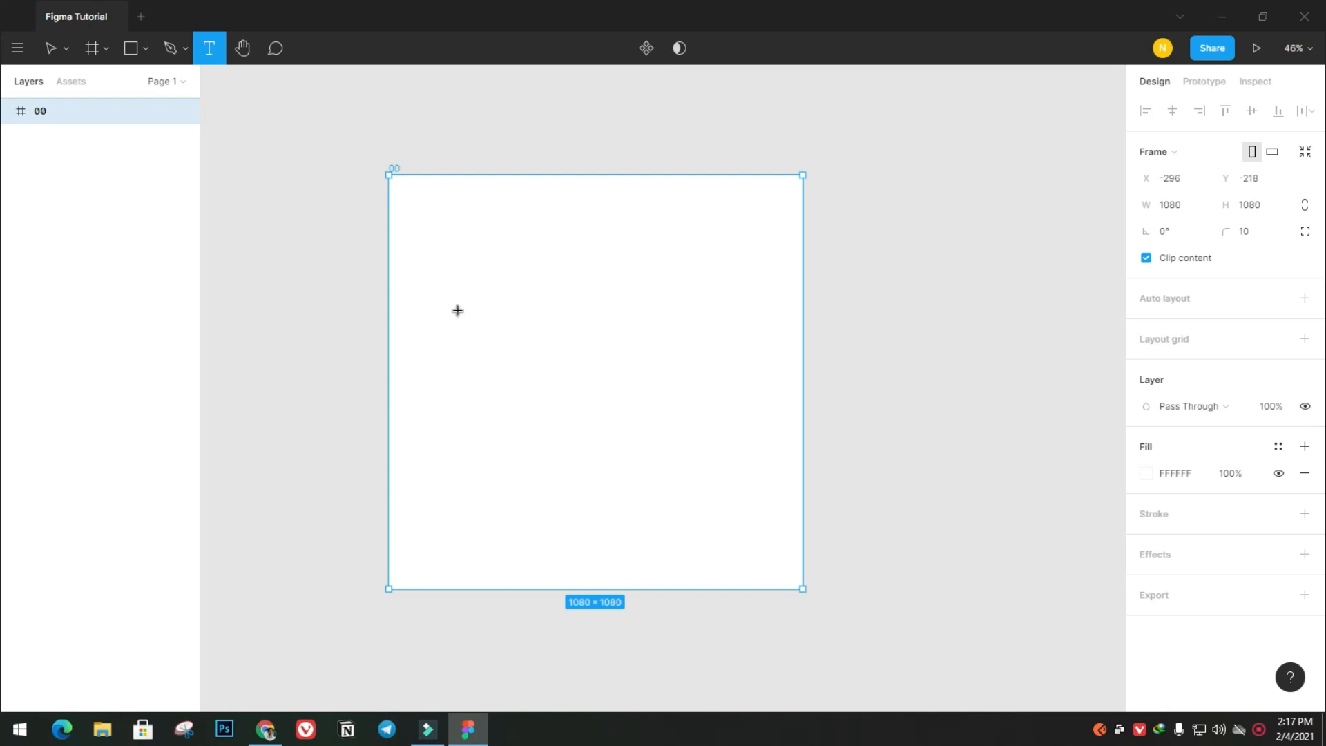
click(444, 290)
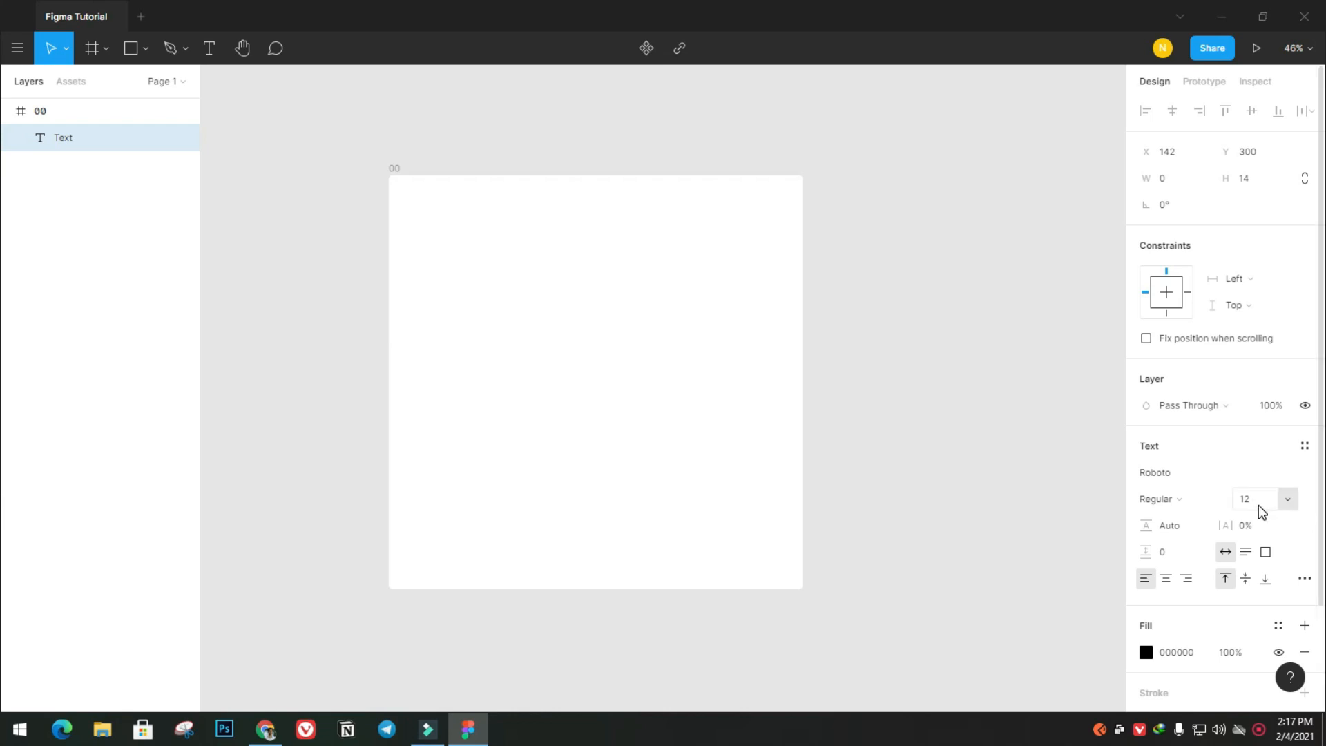
scroll(1216, 442, down, 3)
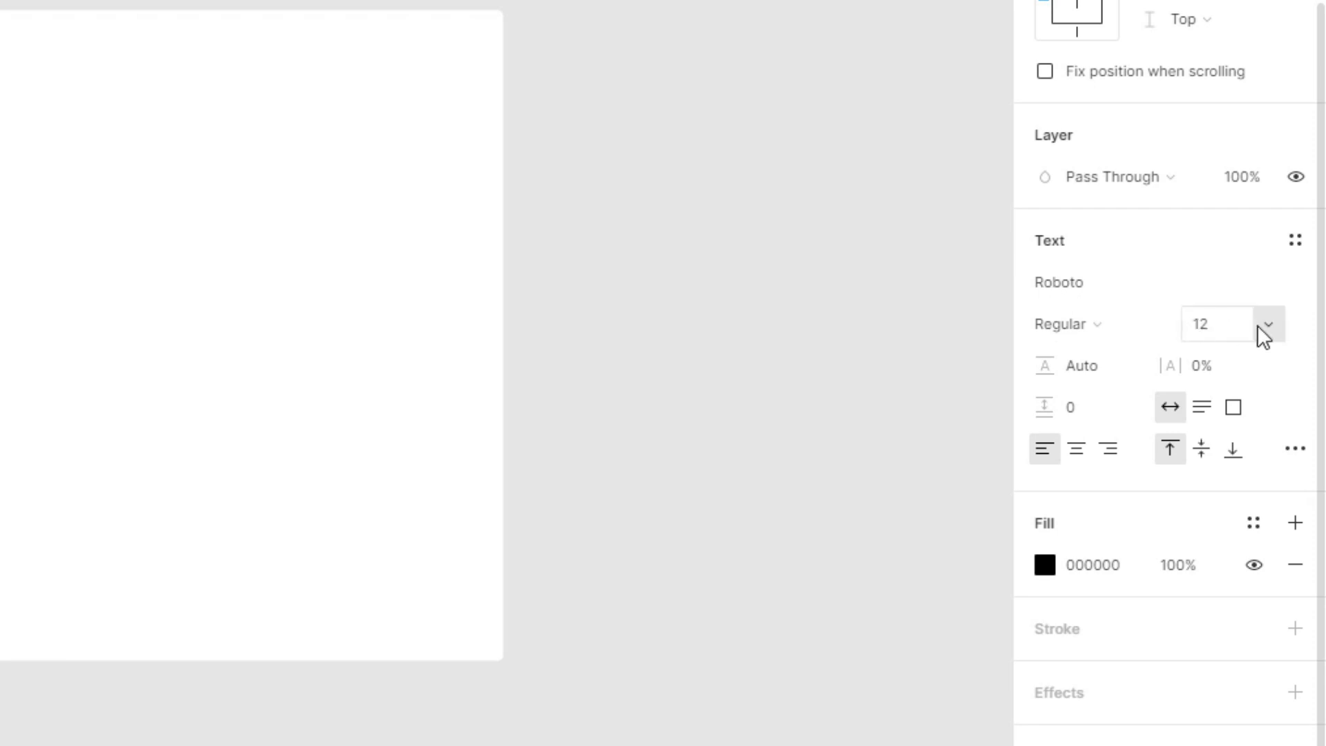
click(1264, 325)
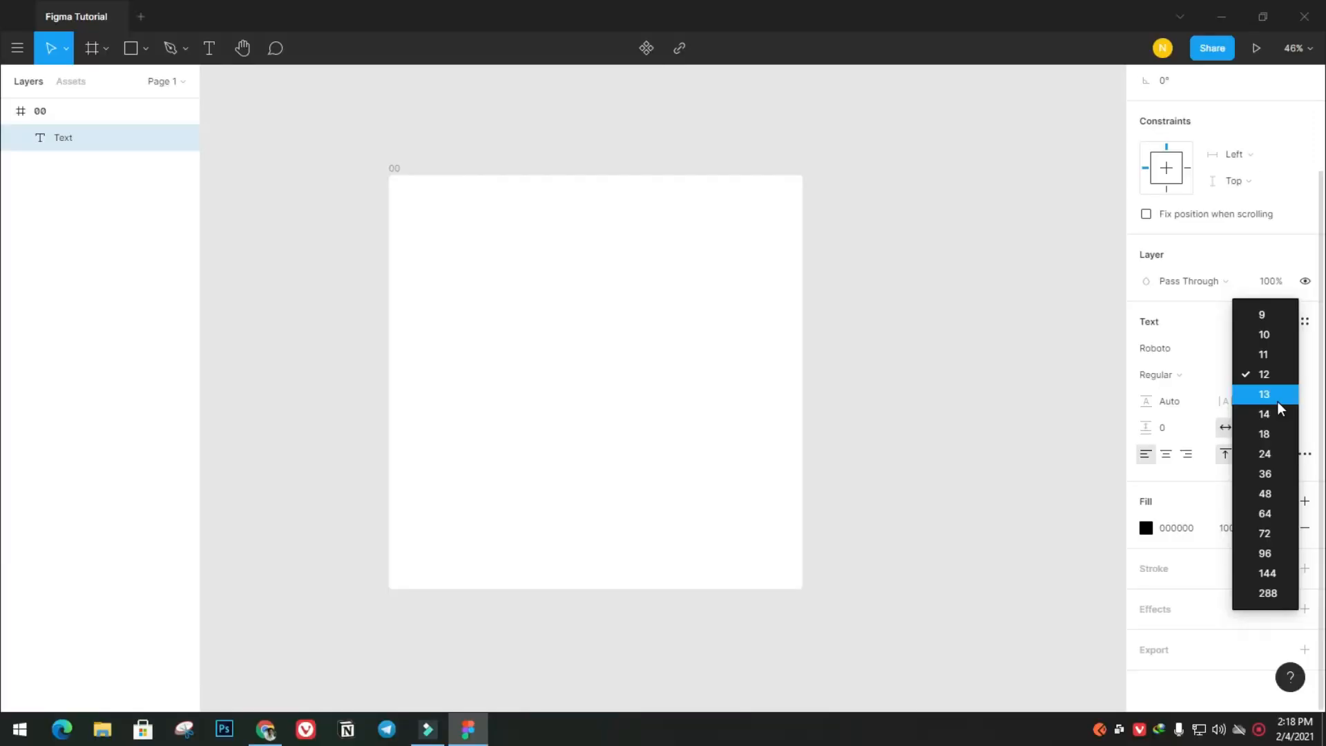
click(1270, 496)
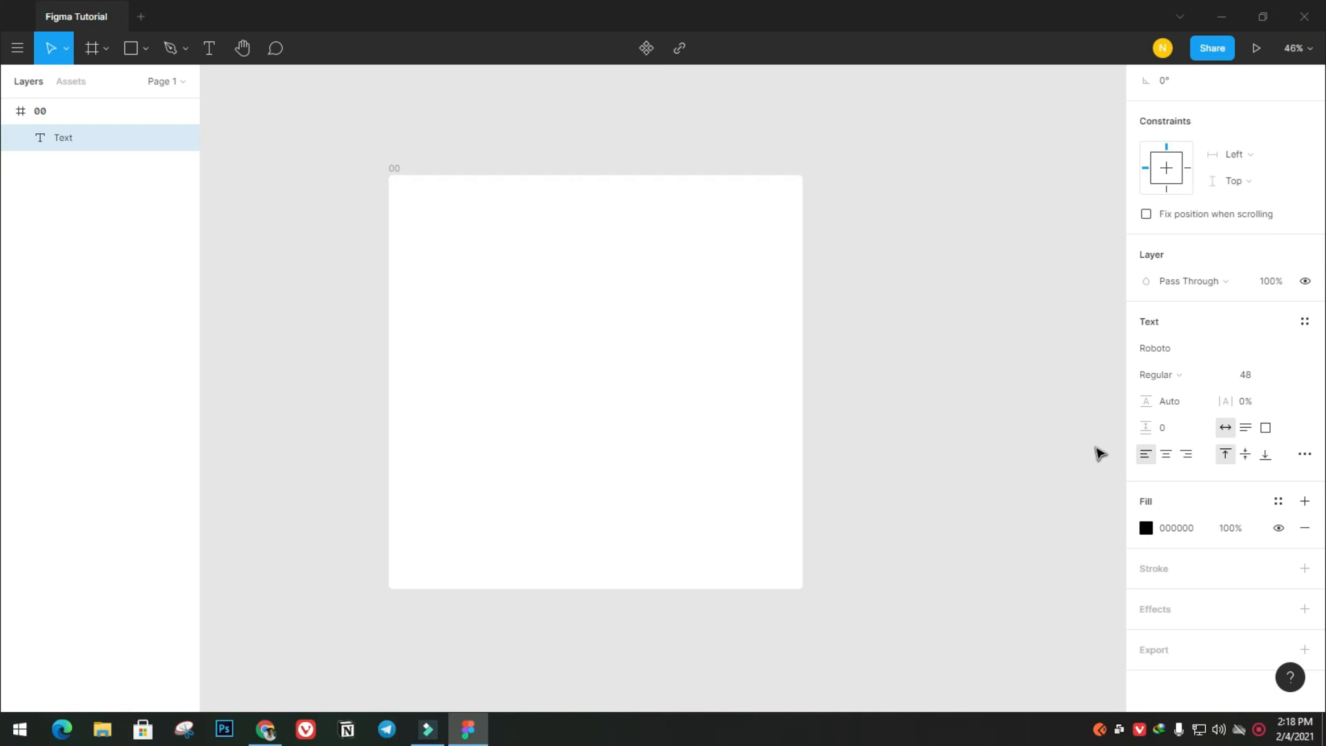
Enter "Figma Tutorial" in the text layer and enlarge the text to font size 96
text(Figma Tutorial)
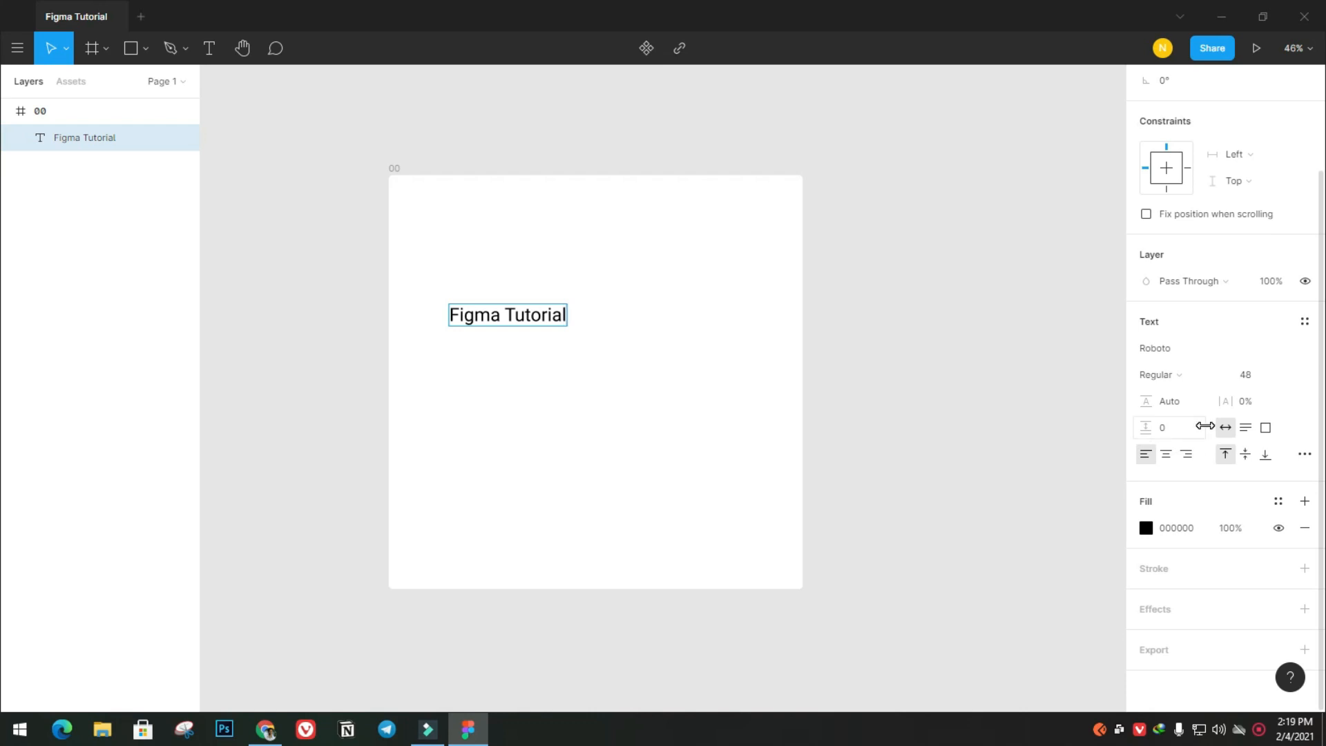
click(1283, 379)
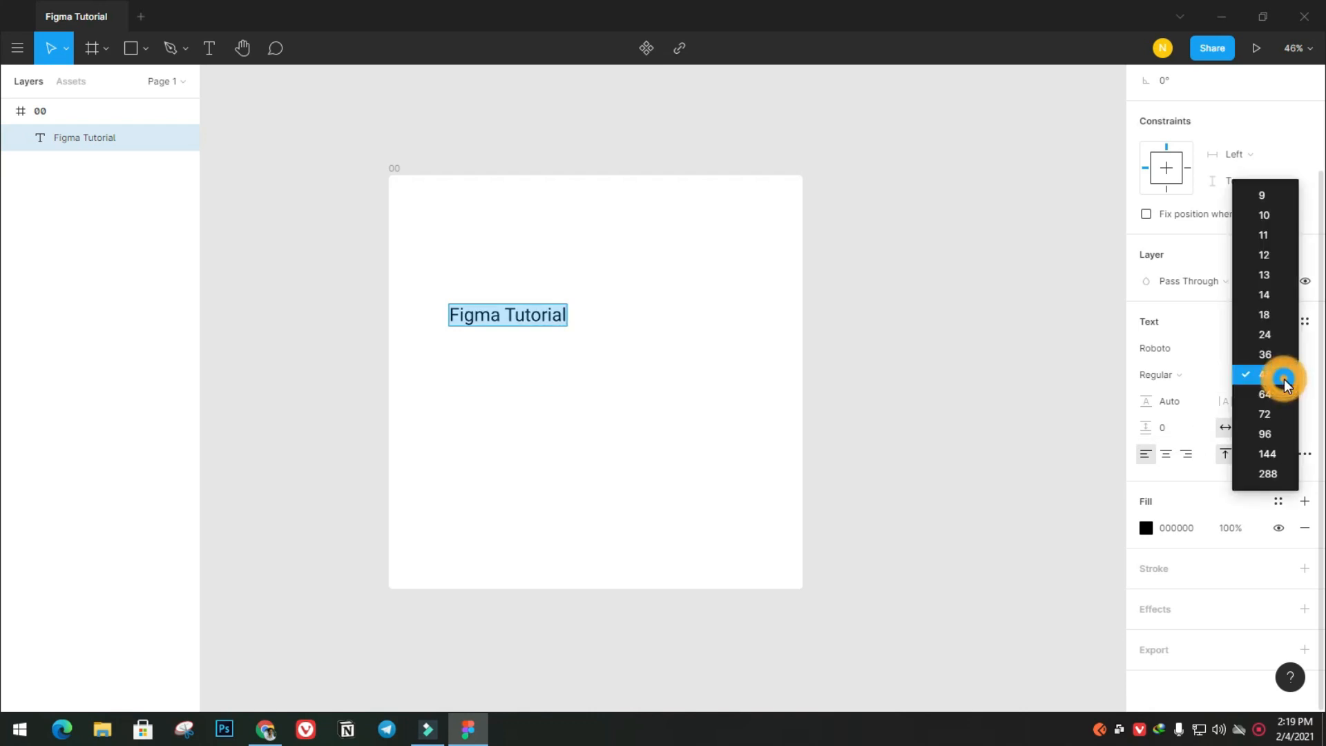
click(1270, 433)
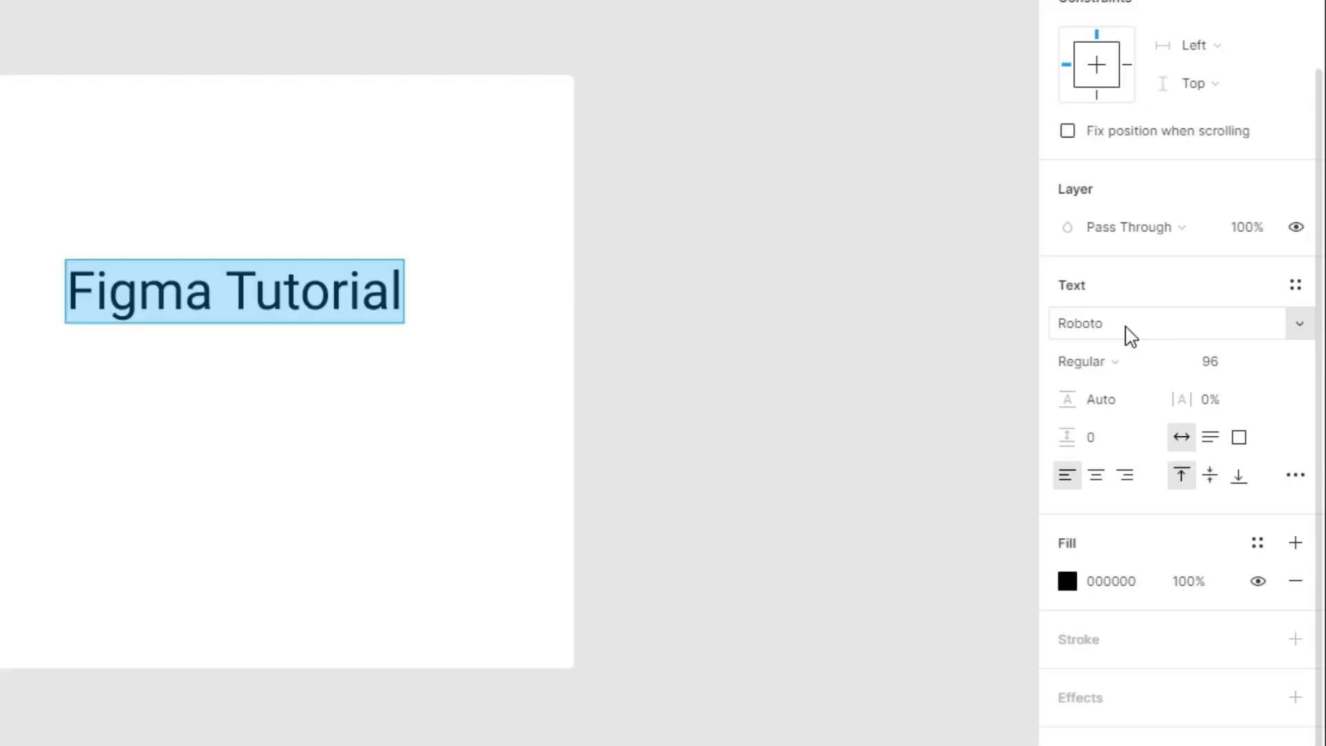
Change the font of the "Figma Tutorial" text from Roboto to Poppins
click(1197, 349)
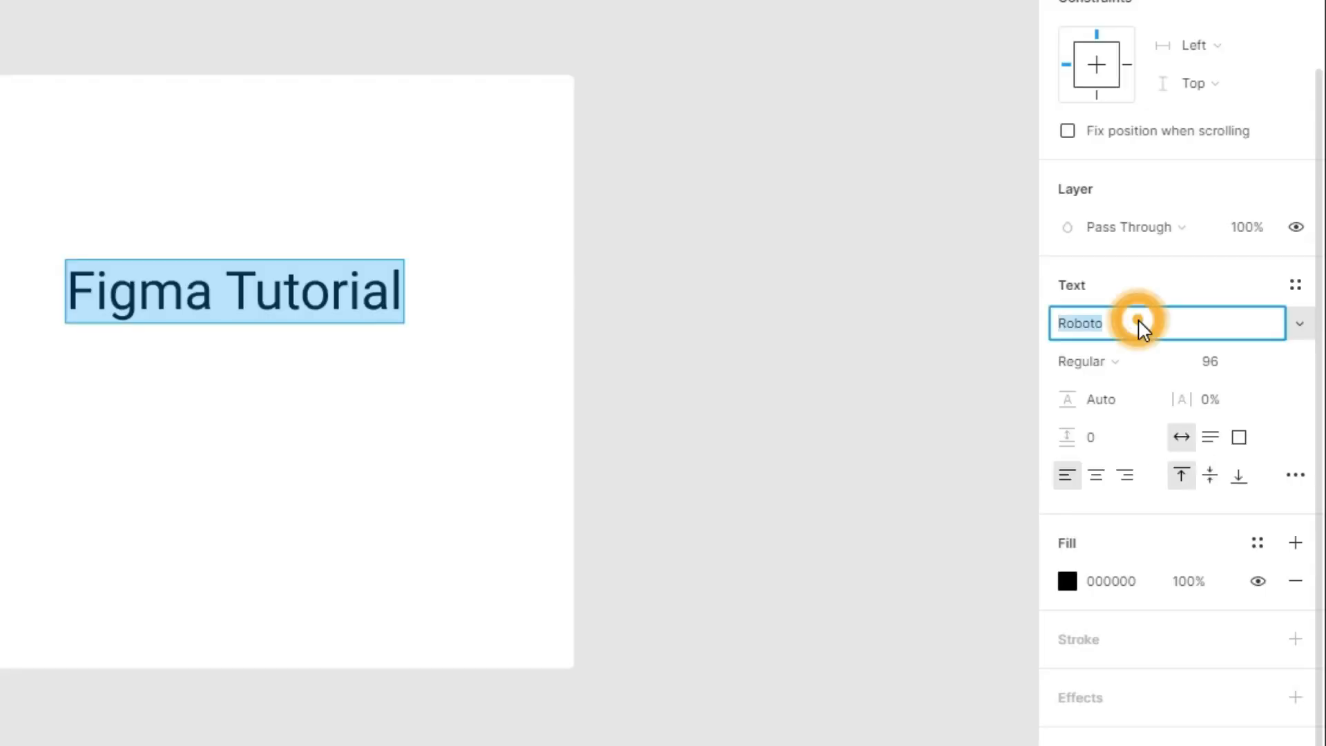
click(1299, 330)
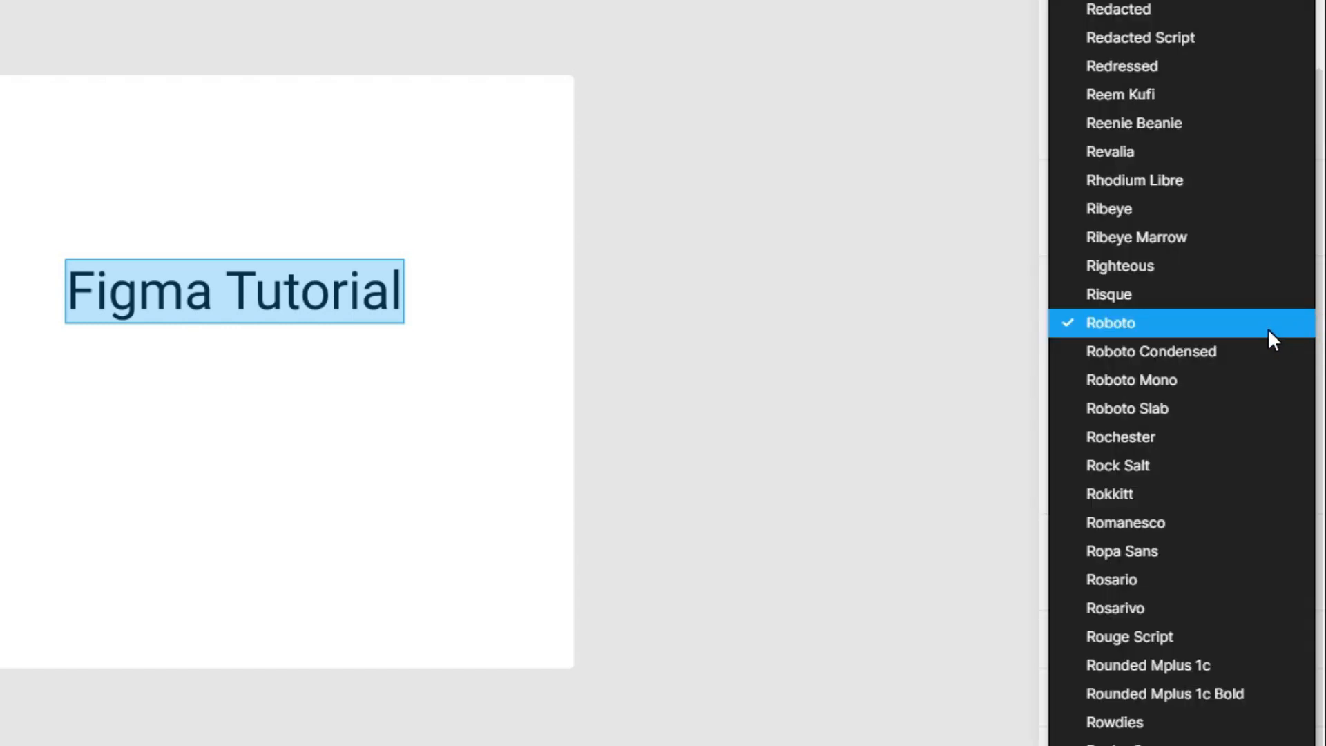
scroll(1266, 329, up, 10)
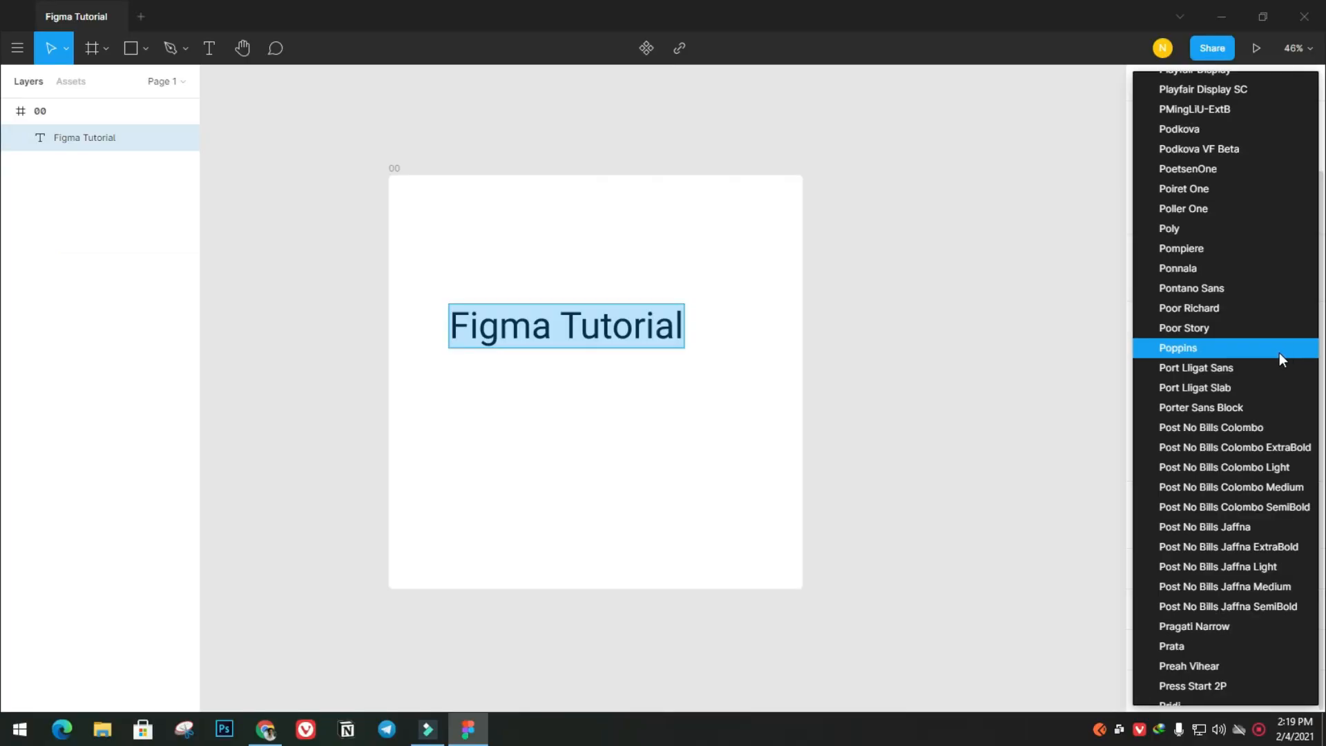
click(1258, 348)
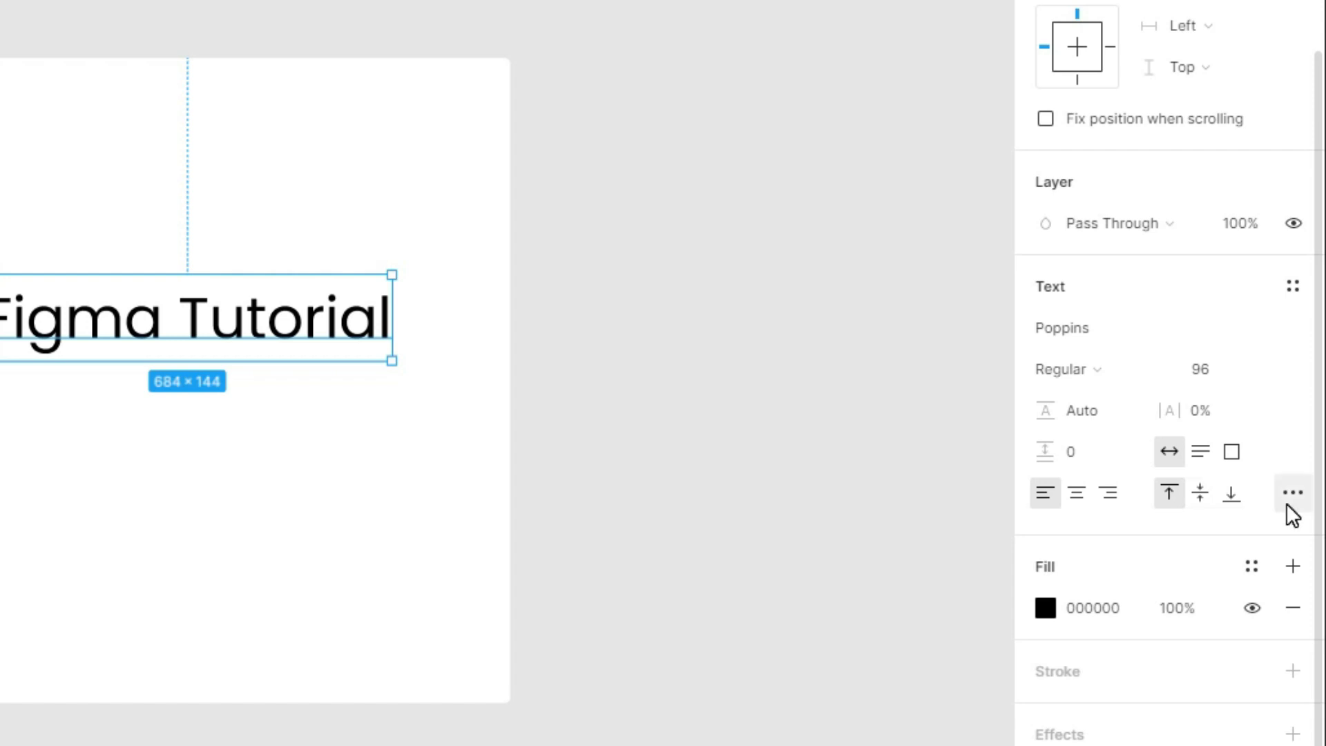
Set the letter case of the "Figma Tutorial" text to all uppercase in its type details
click(1290, 495)
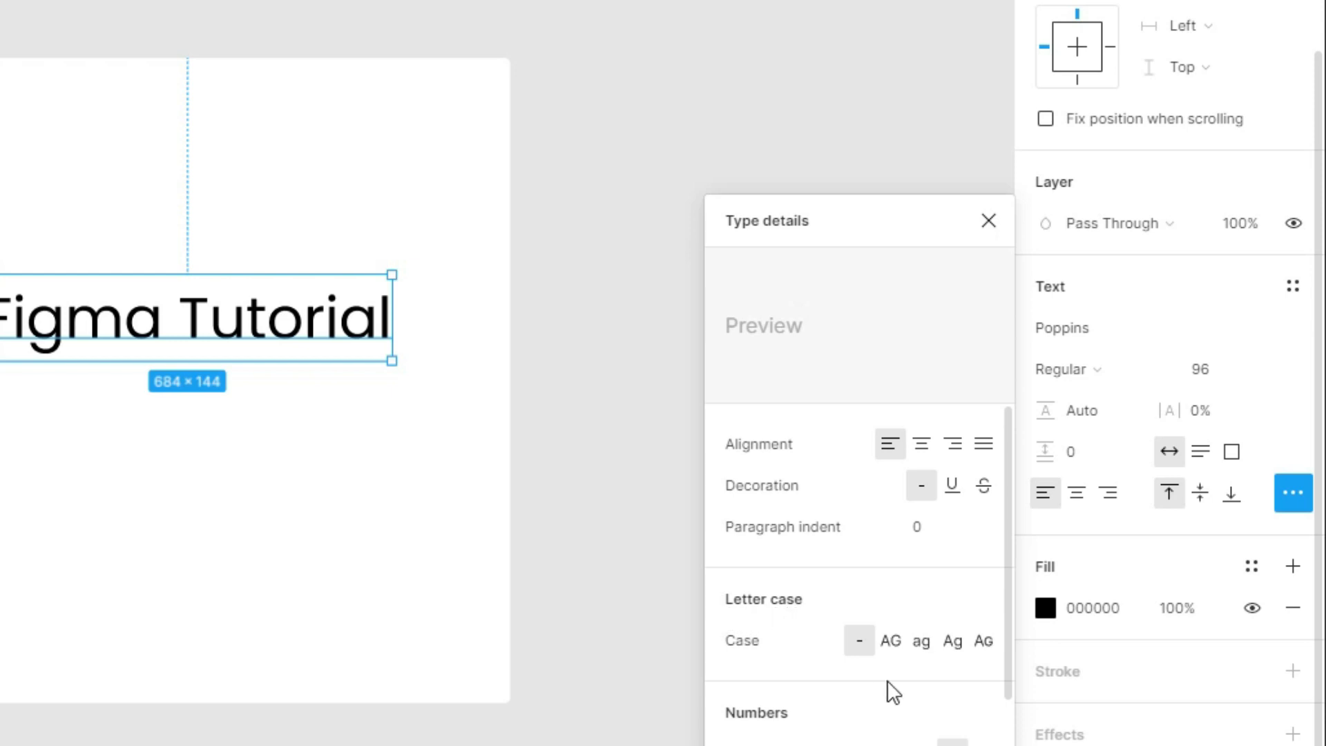
click(891, 641)
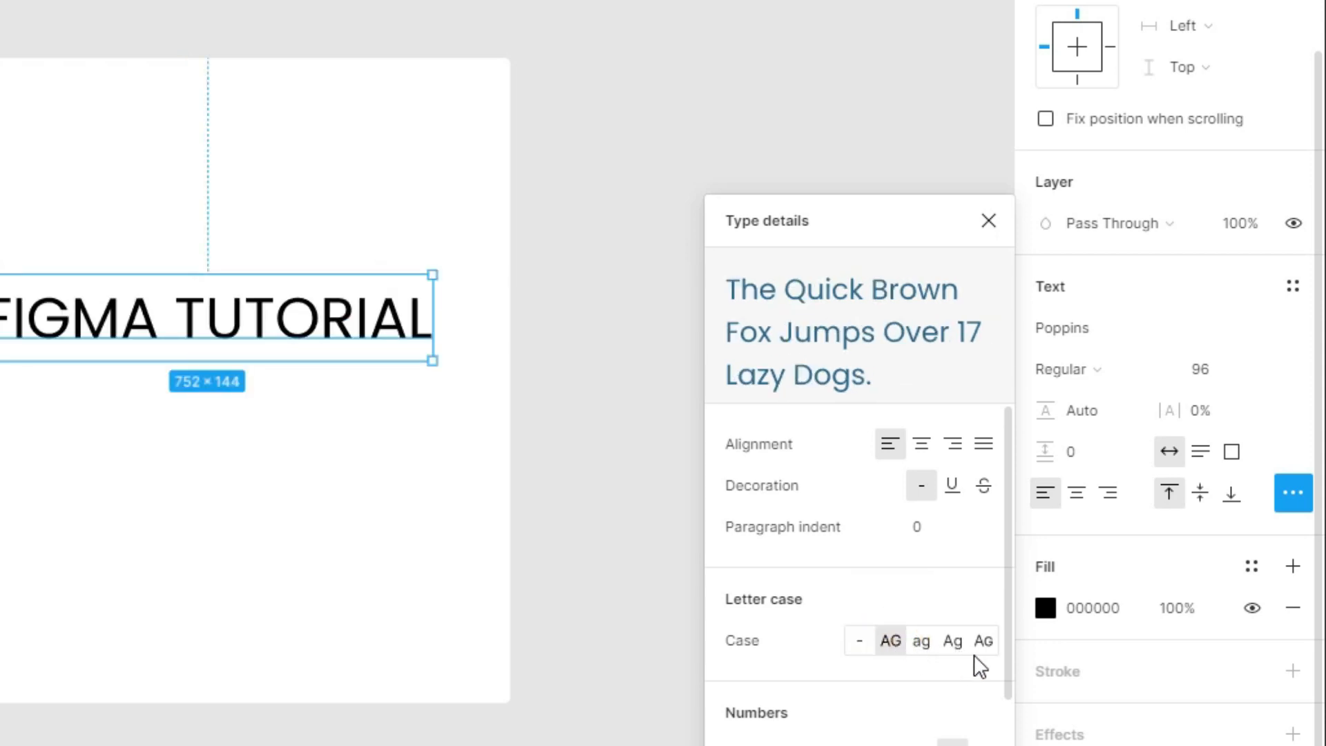
click(275, 340)
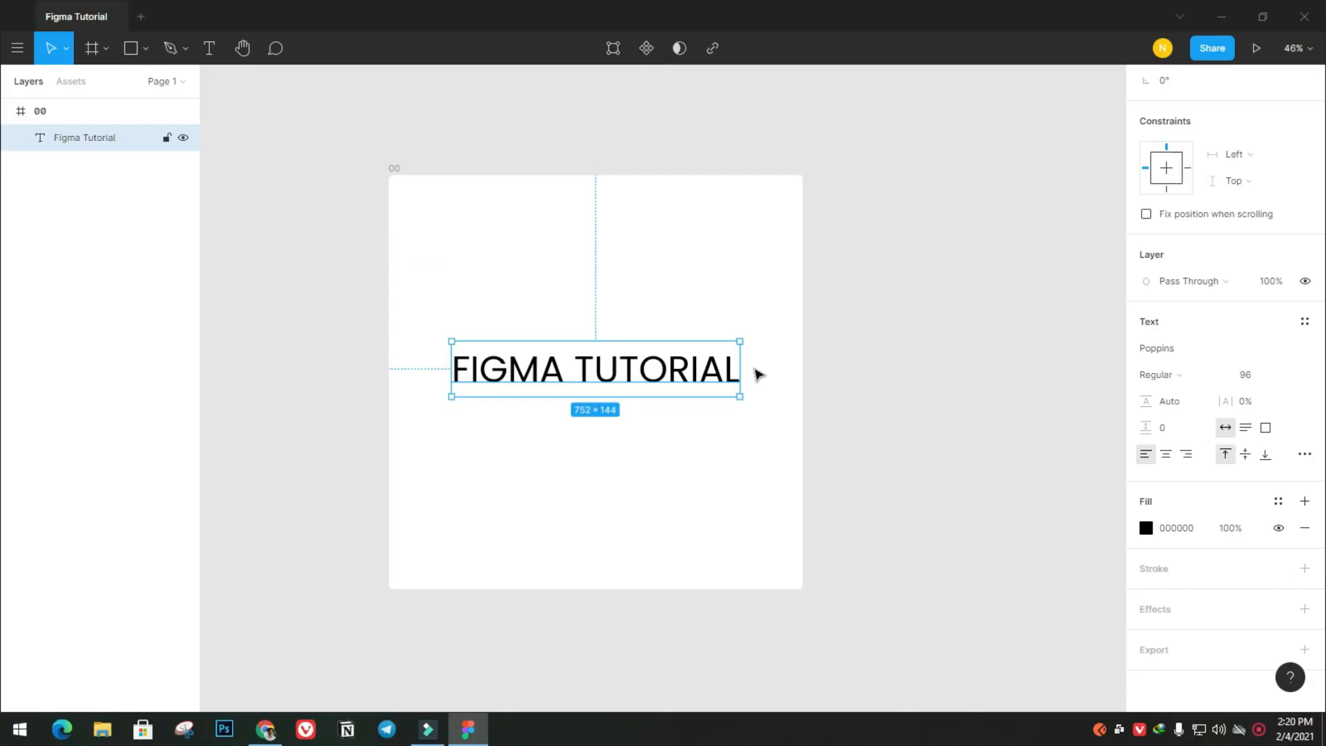
Format the title as Bold with 5% letter spacing and recentre it horizontally in frame 00
click(1180, 379)
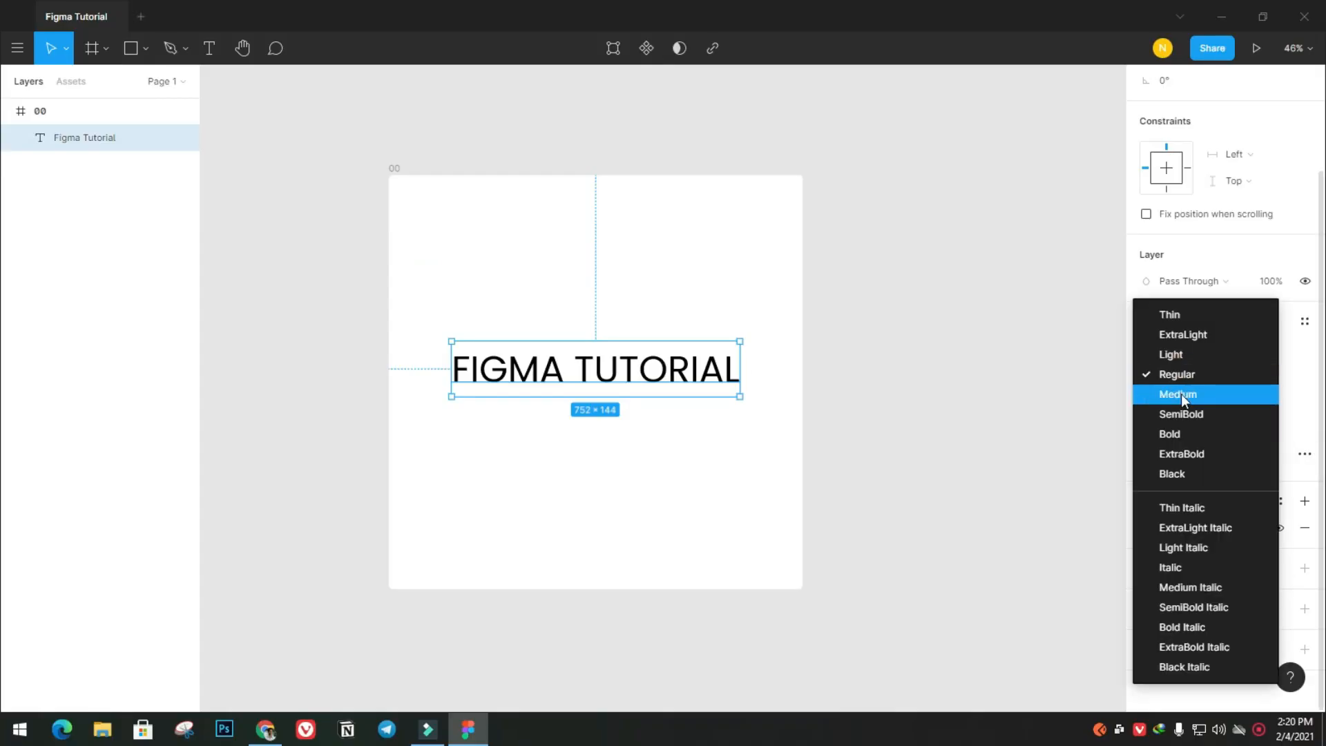
click(1188, 436)
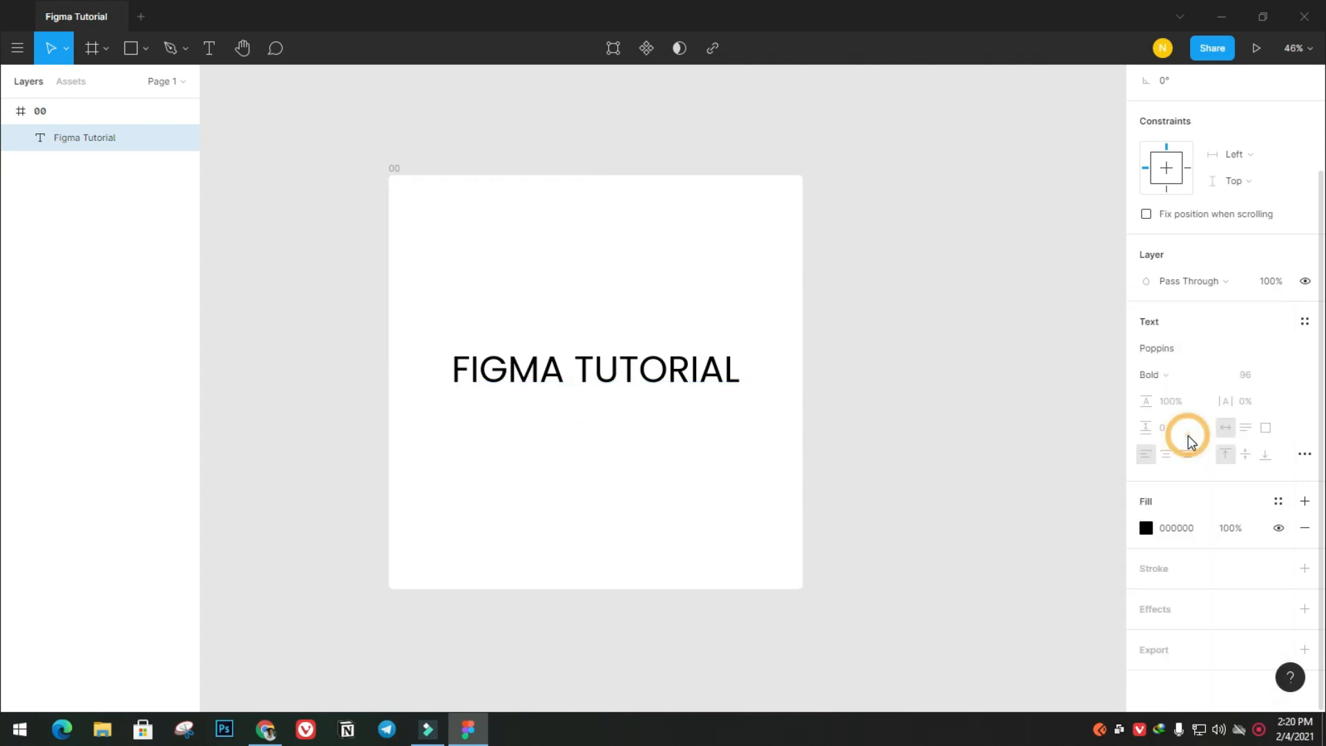
click(666, 372)
mouse_move(665, 372)
mouse_down()
mouse_move(645, 373)
mouse_move(667, 378)
mouse_up()
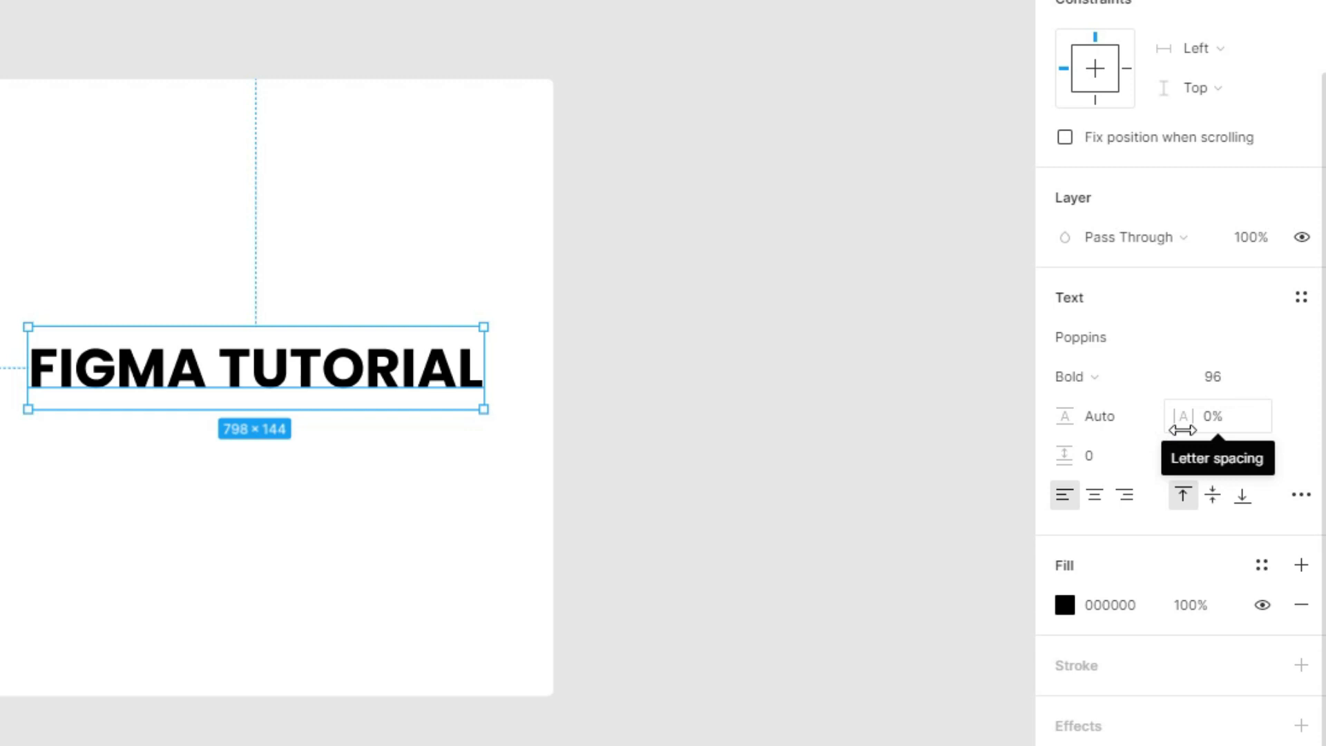
mouse_move(1182, 419)
mouse_down()
mouse_move(1213, 415)
mouse_move(1136, 413)
mouse_move(1195, 403)
mouse_up()
drag(607, 367, 589, 369)
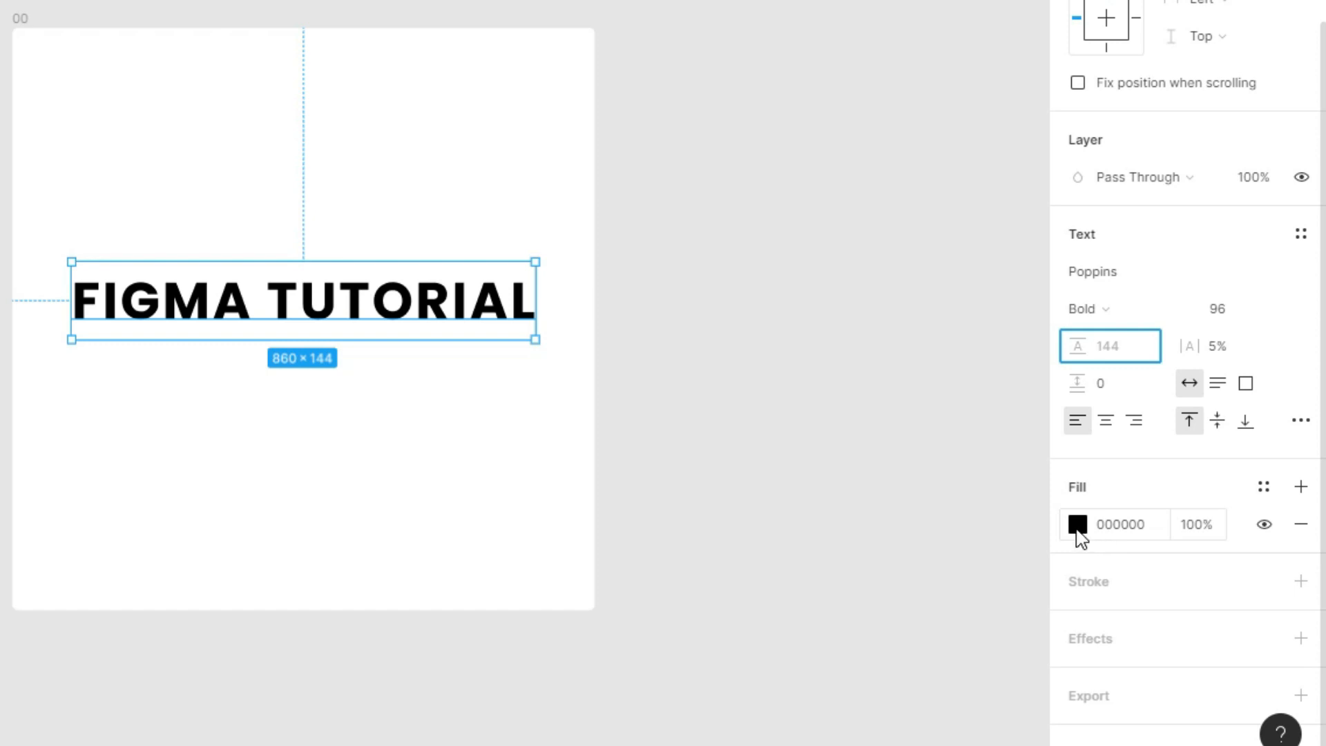
Recolour the title with a red ED2121 fill and shift it slightly down near the middle of the frame
click(1077, 533)
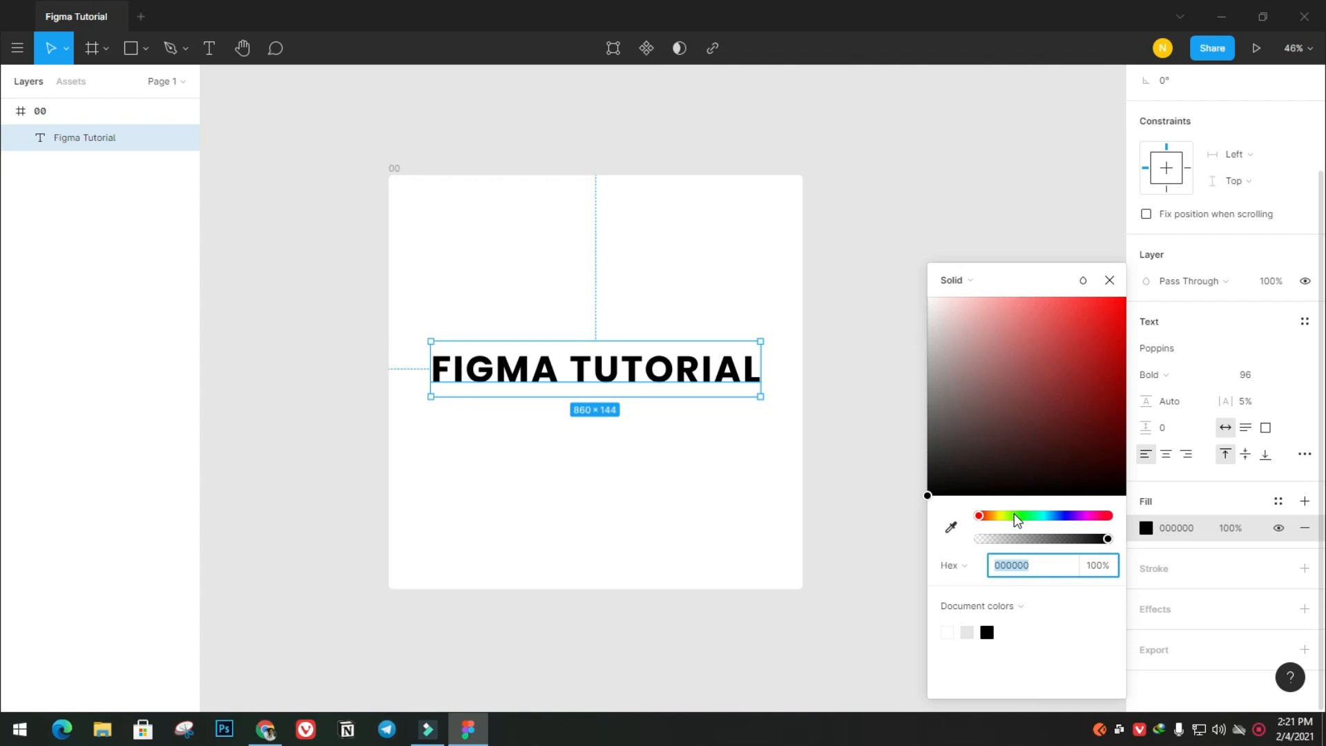
drag(1013, 519, 1047, 515)
drag(1049, 387, 1094, 316)
drag(1026, 513, 1112, 517)
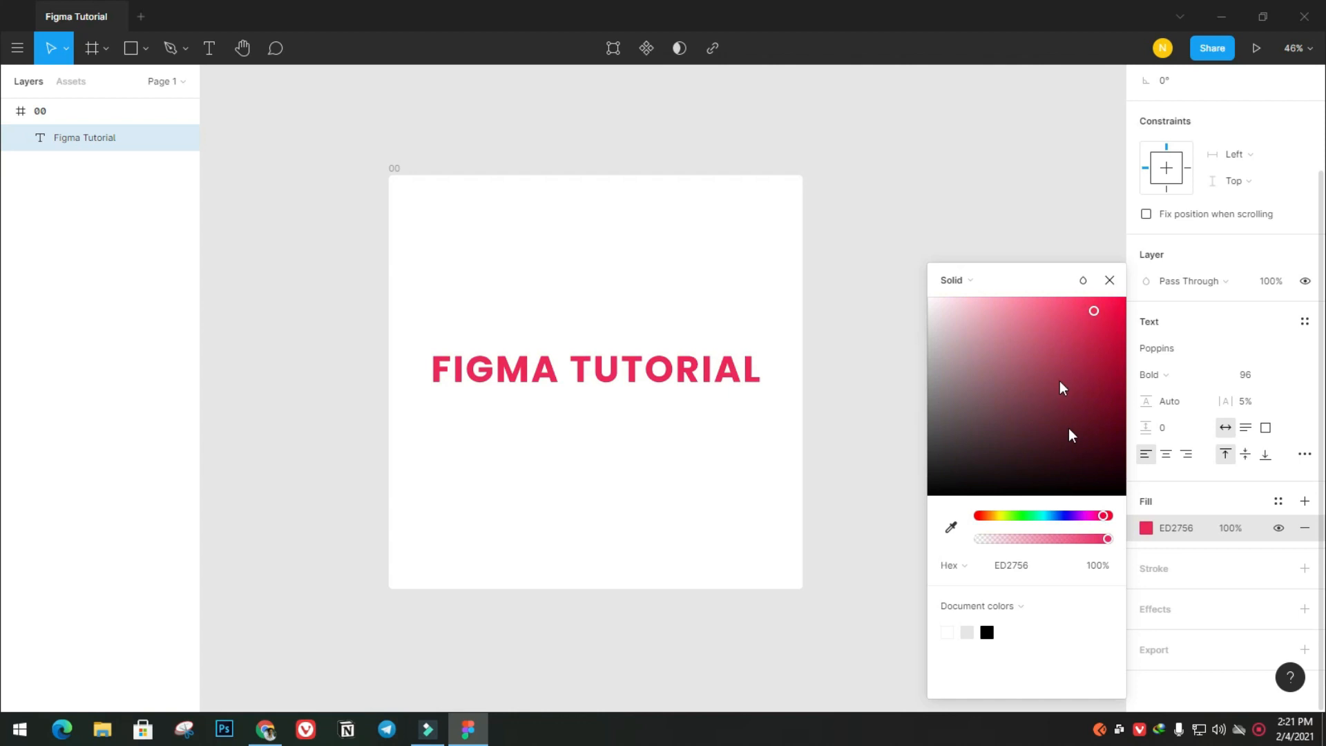
click(1236, 654)
scroll(1209, 570, up, 2)
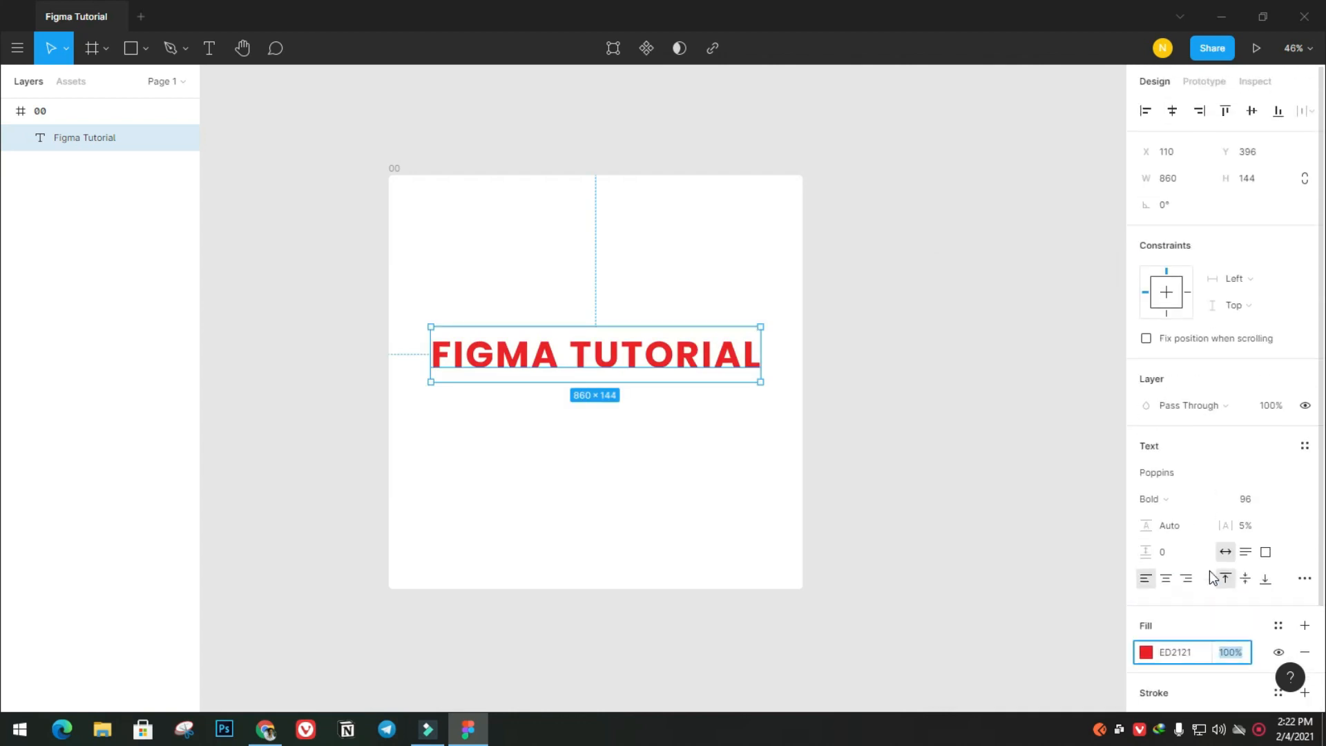
scroll(1181, 509, down, 2)
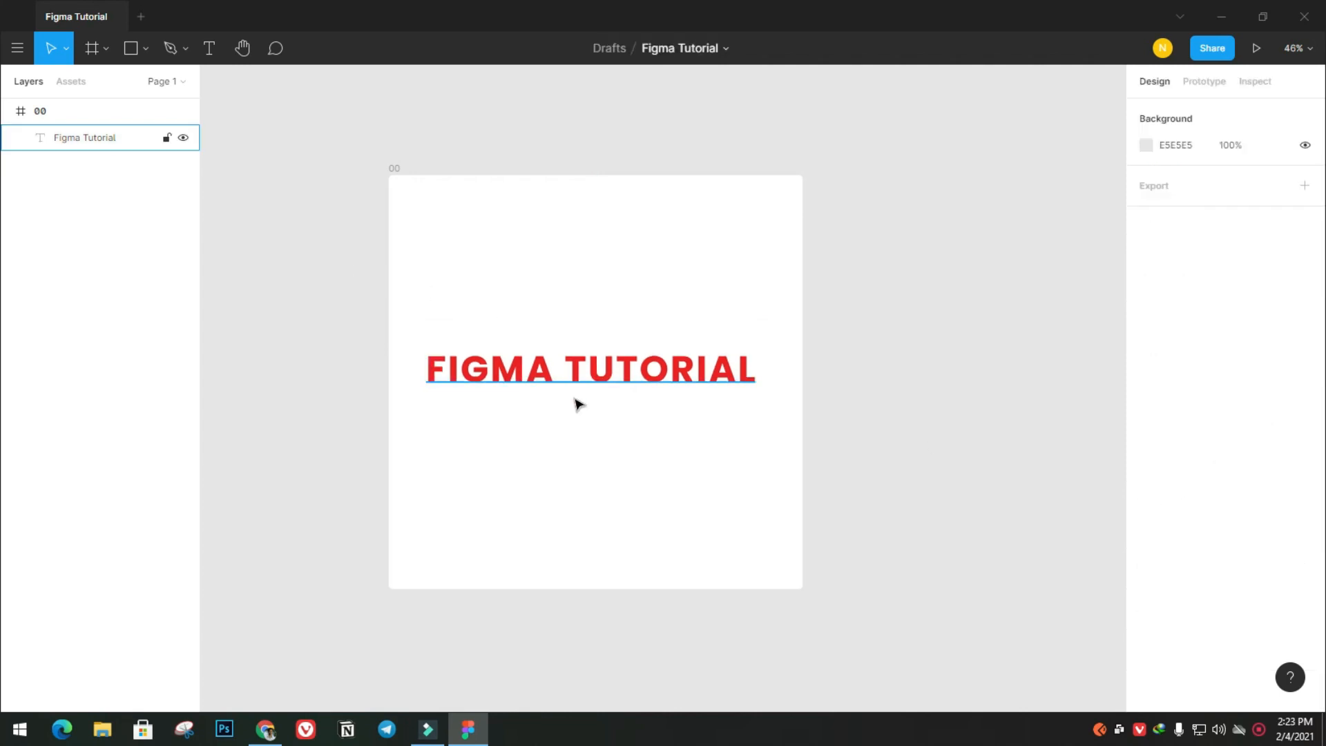
drag(575, 388, 580, 387)
click(586, 450)
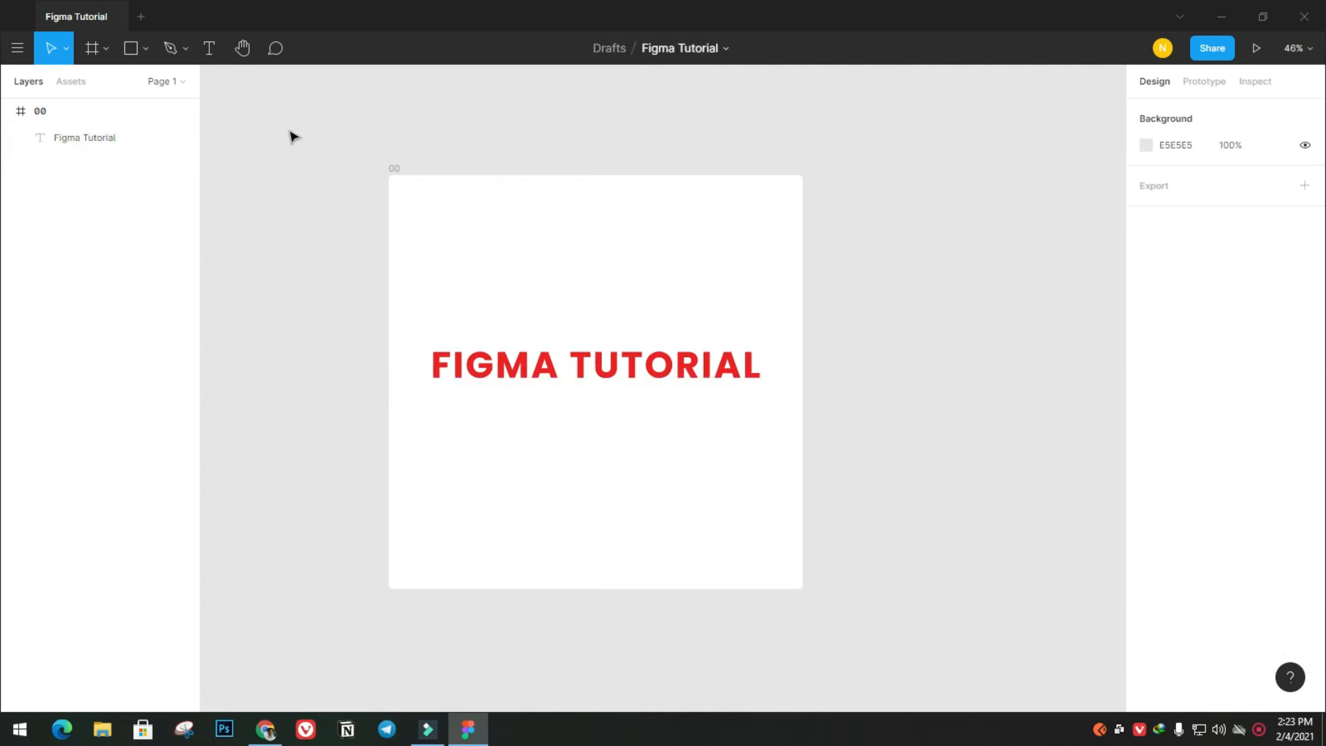
Add a text layer reading "Follow Me" near the lower edge of frame 00
click(209, 48)
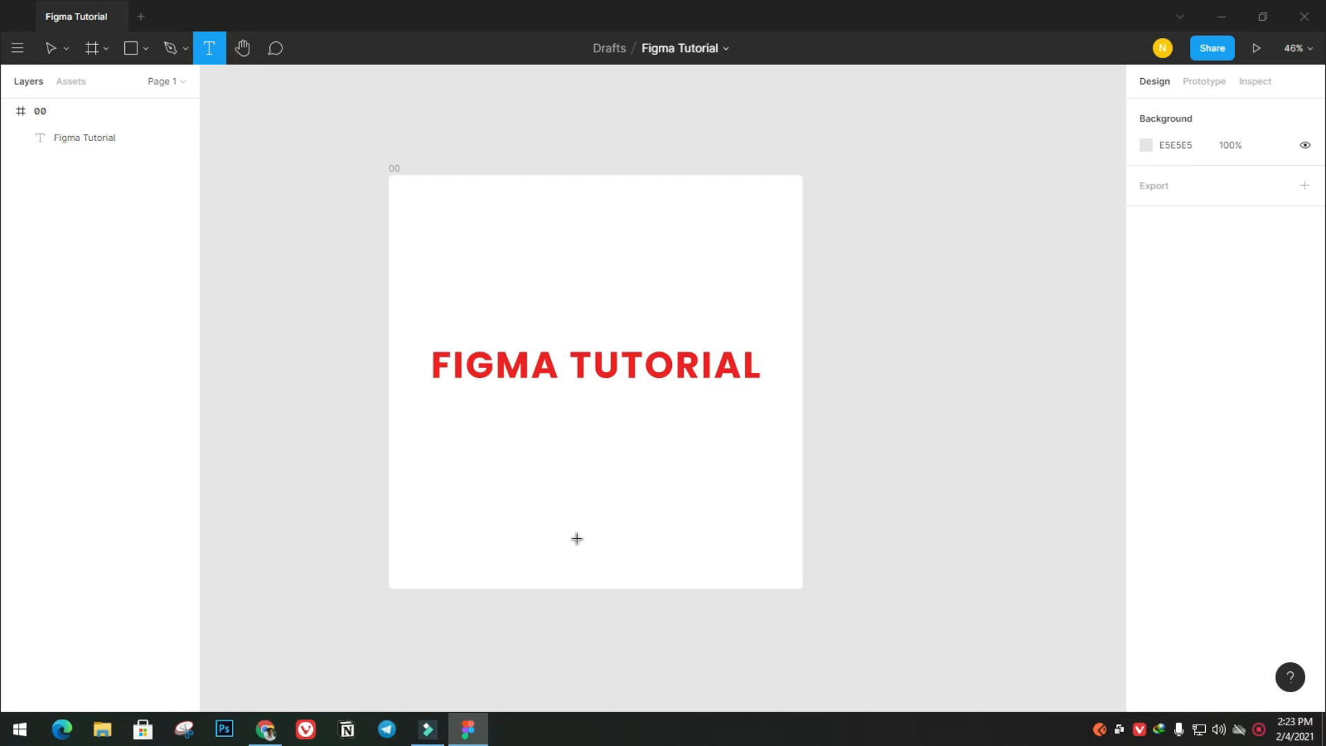
click(541, 557)
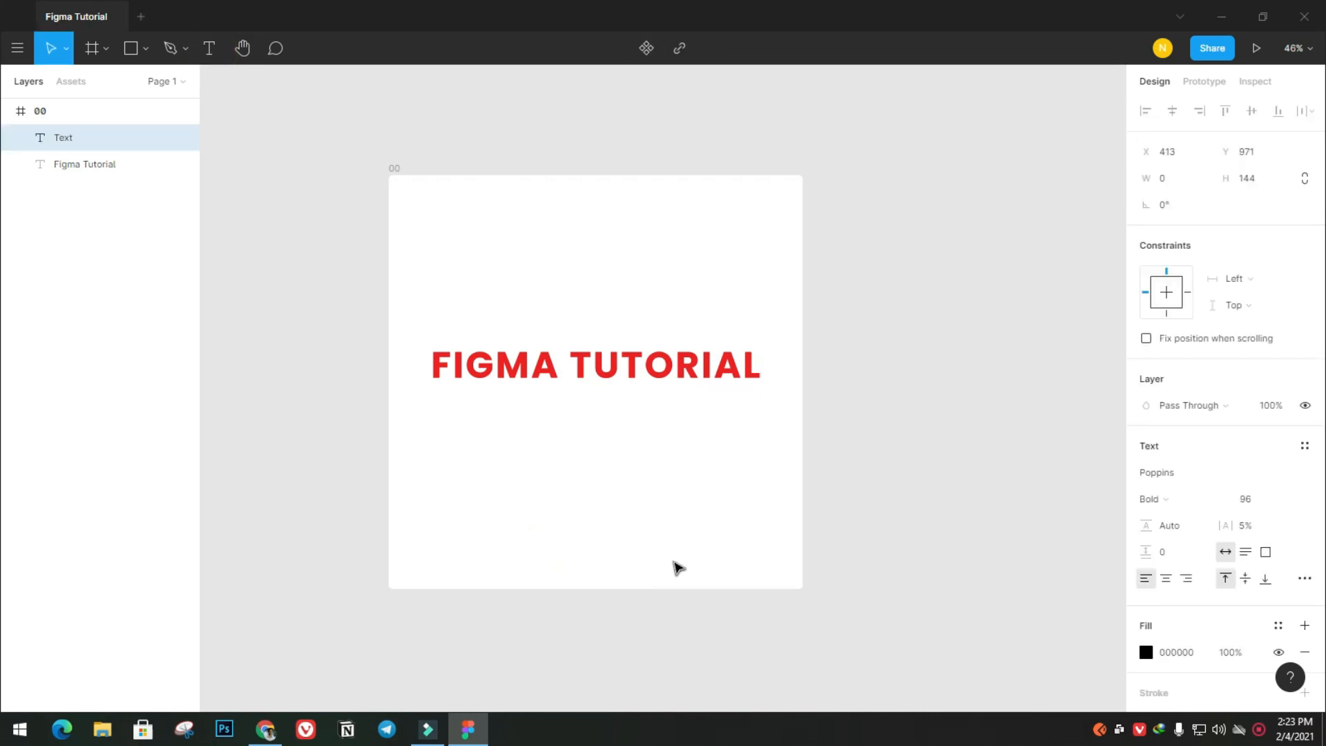
text(Followe)
key(BackSpace)
text(Me)
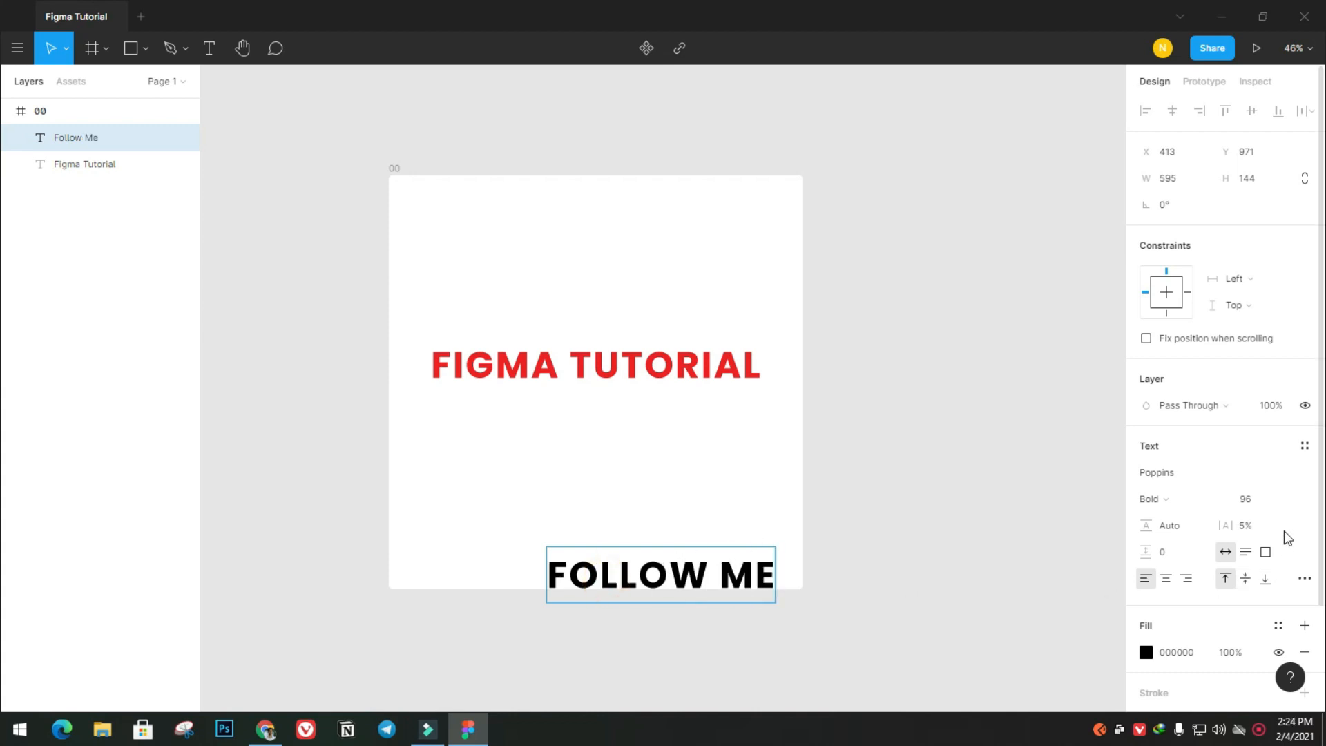
Reduce the whole "Follow Me" text to font size 24
key(ctrl+a)
click(1290, 502)
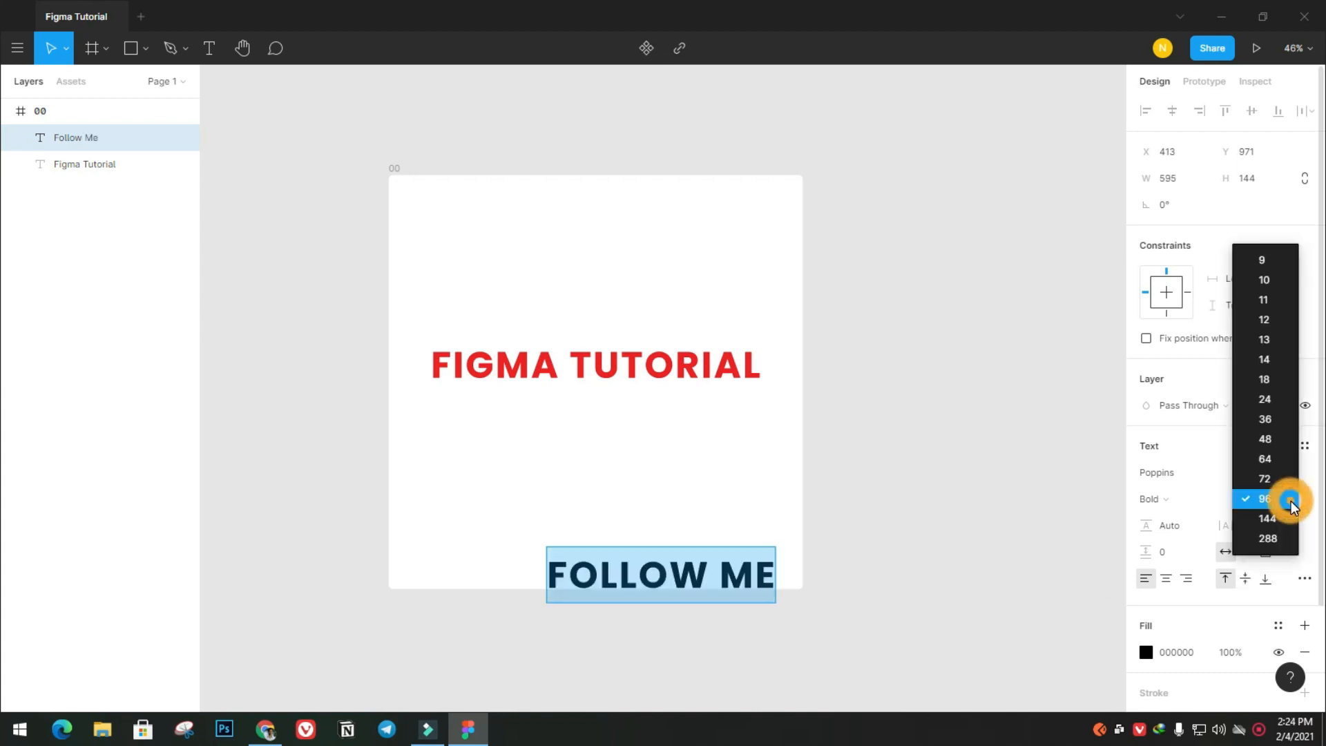
click(1276, 400)
Set the font size of the whole "Follow Me" text to 48
click(583, 552)
key(ctrl+a)
click(1286, 504)
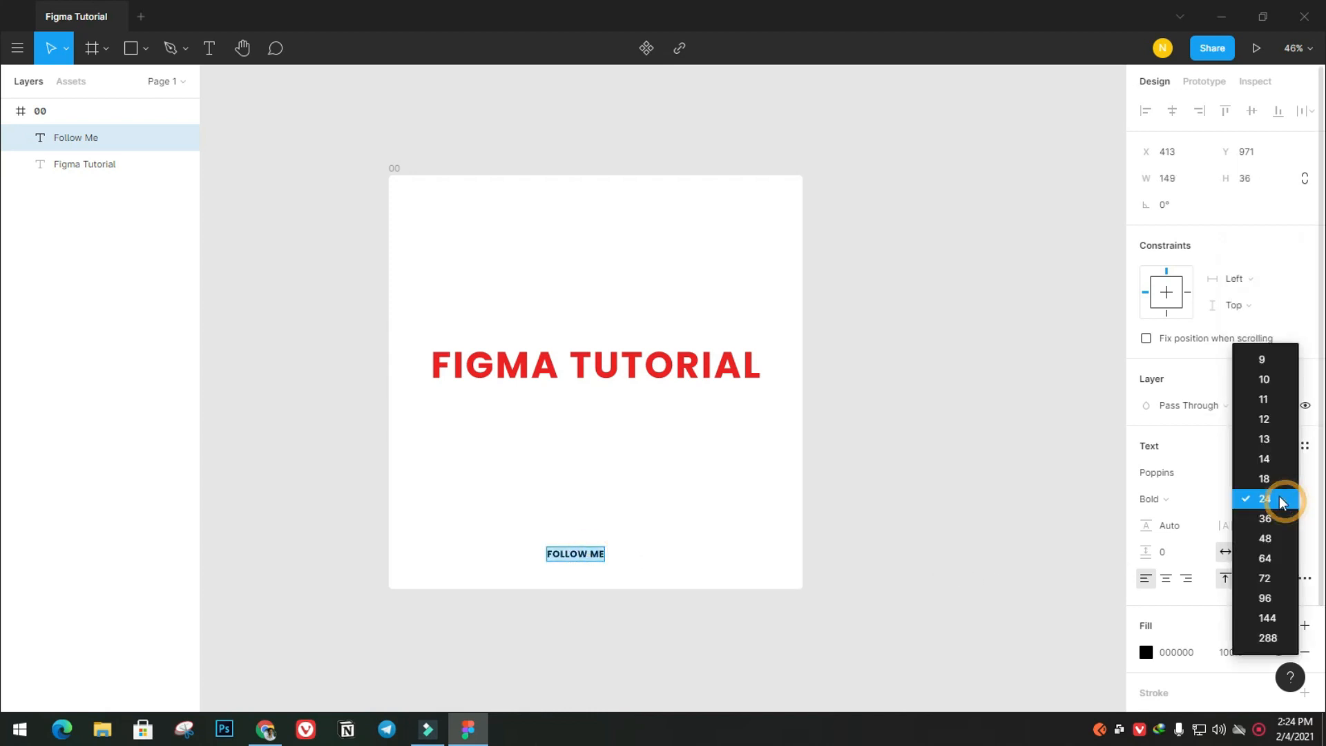
click(1268, 538)
click(631, 557)
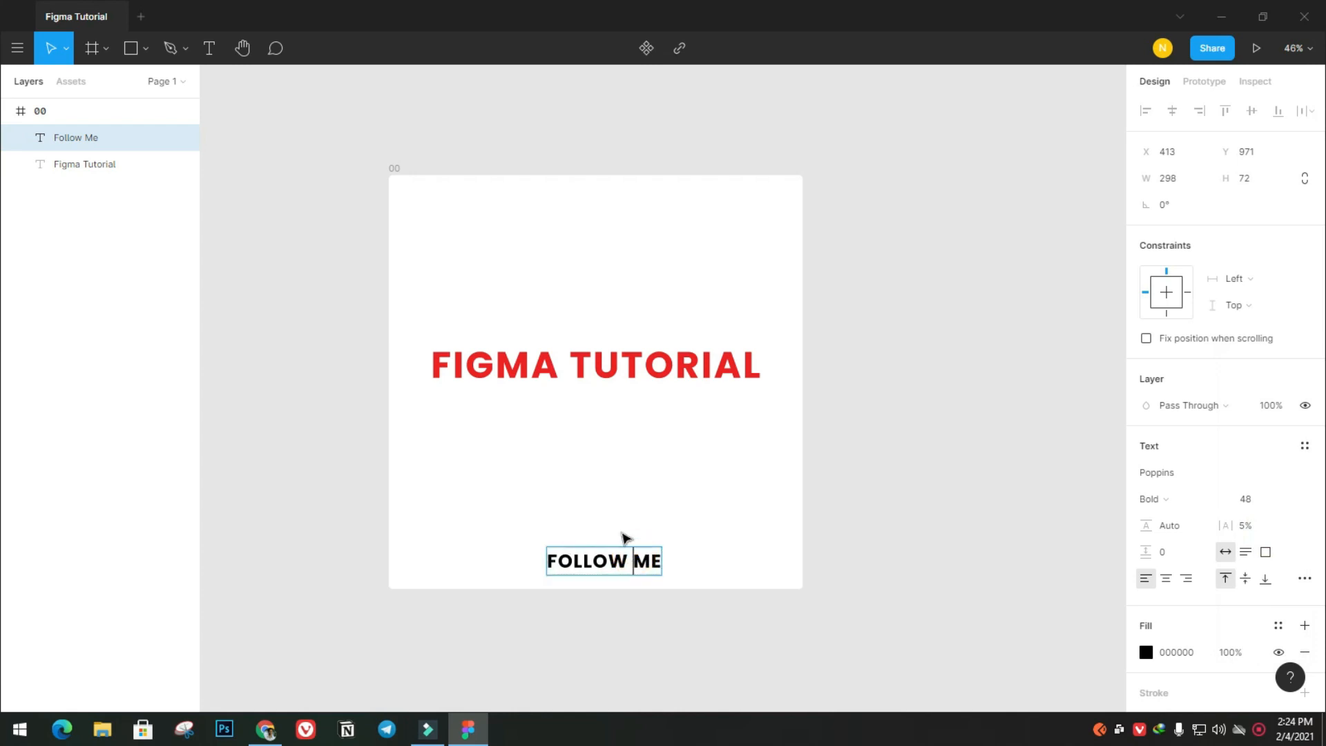
Centre the "Follow Me" text horizontally near the lower edge of the frame
click(597, 560)
click(555, 499)
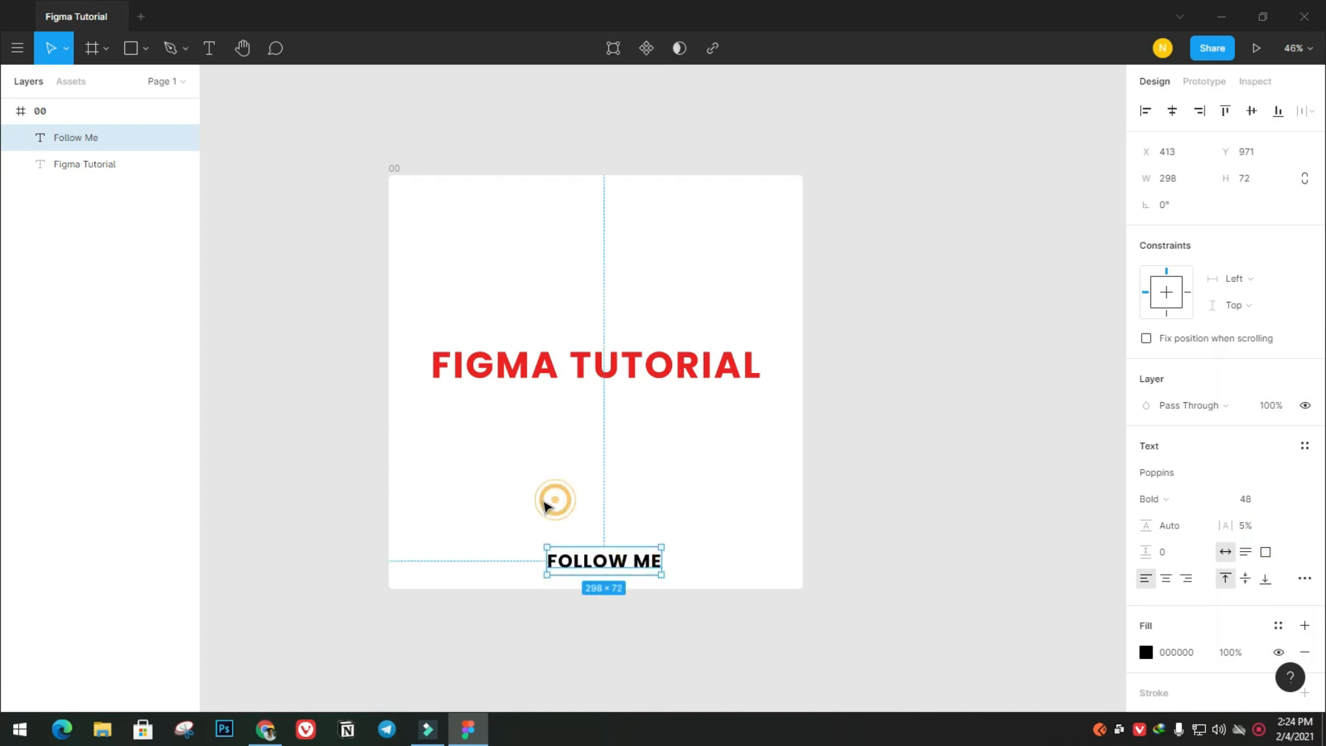
click(749, 553)
drag(595, 563, 577, 566)
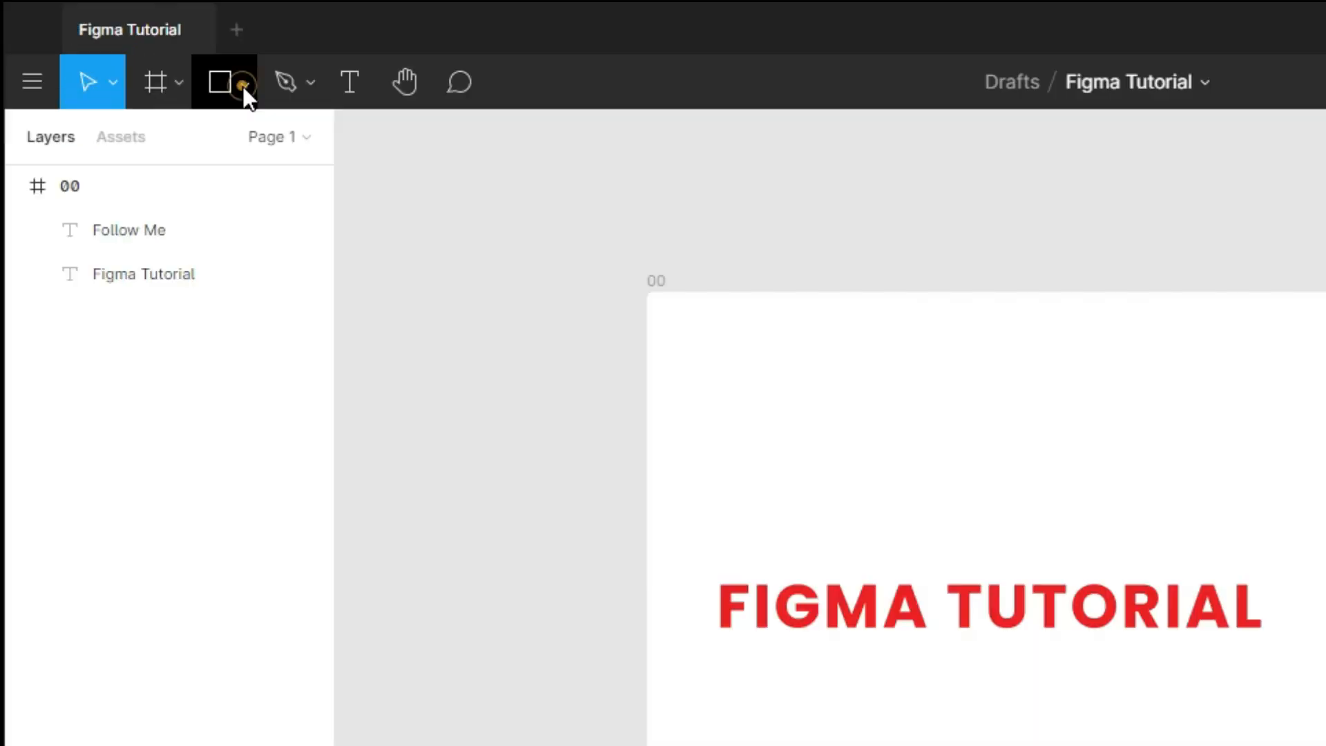
Draw an ellipse of about 312 × 320 overlapping the lower-right corner of frame 00
click(144, 54)
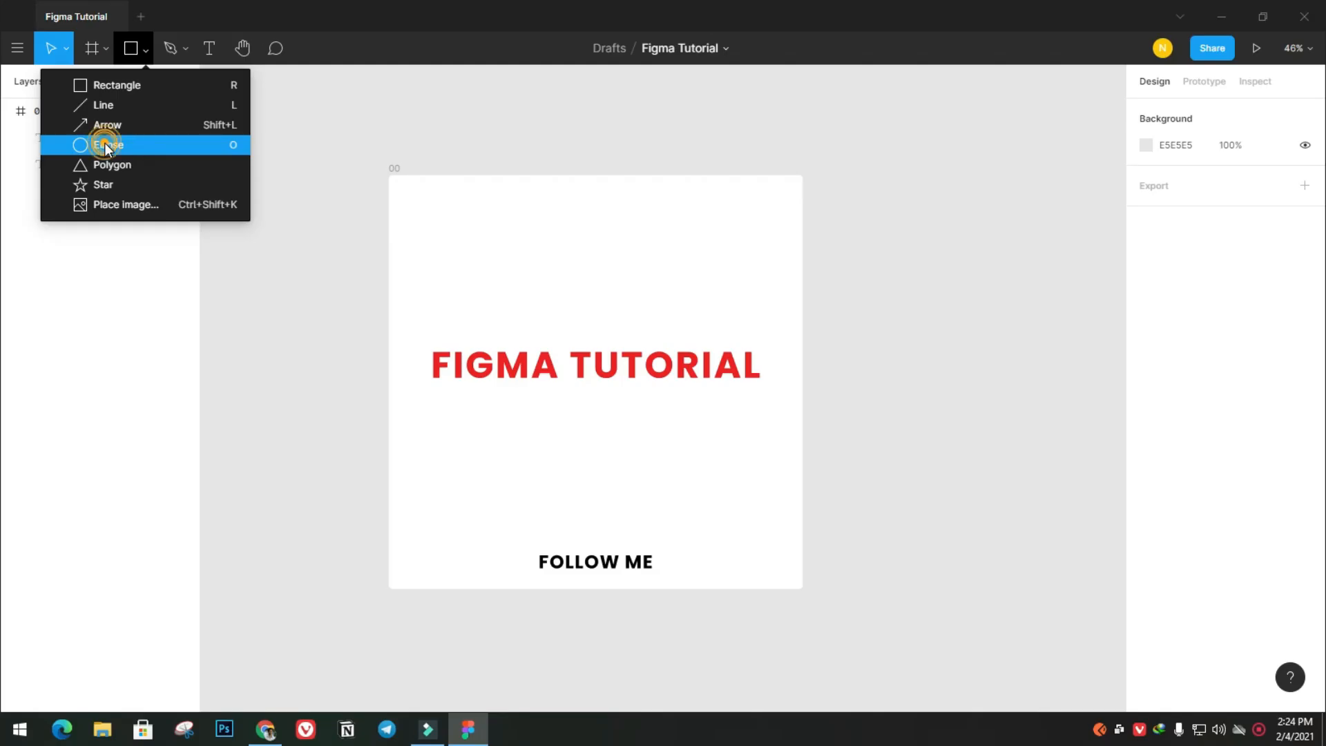
click(105, 146)
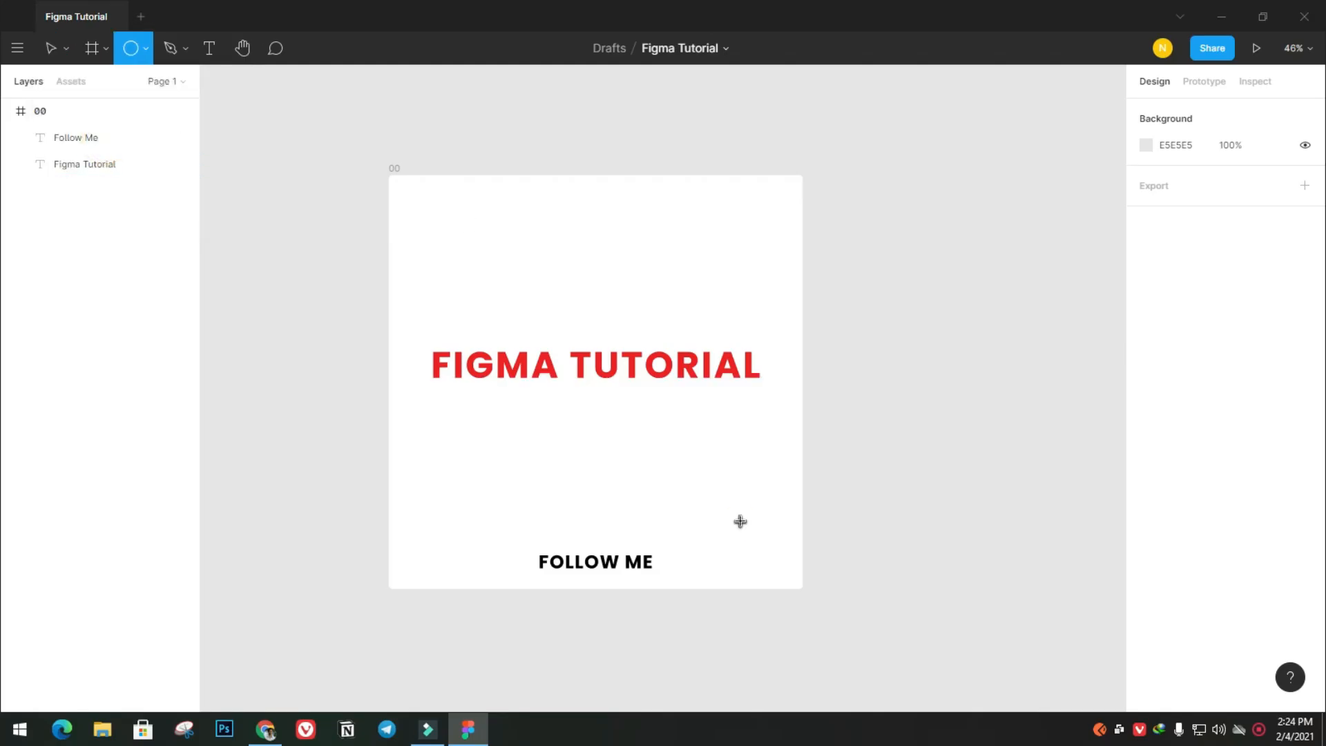
drag(740, 520, 833, 614)
click(909, 512)
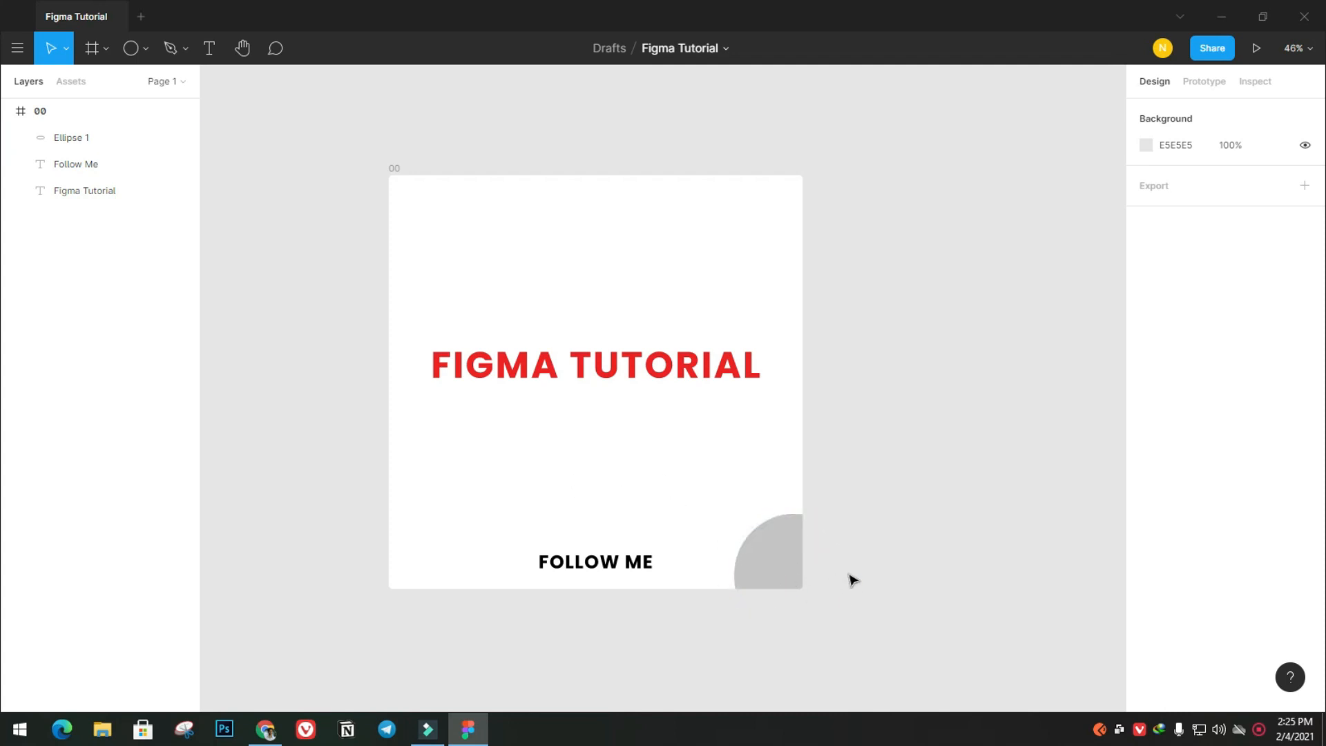
Set the corner ellipse's solid fill to green 399419 and deselect it
click(765, 575)
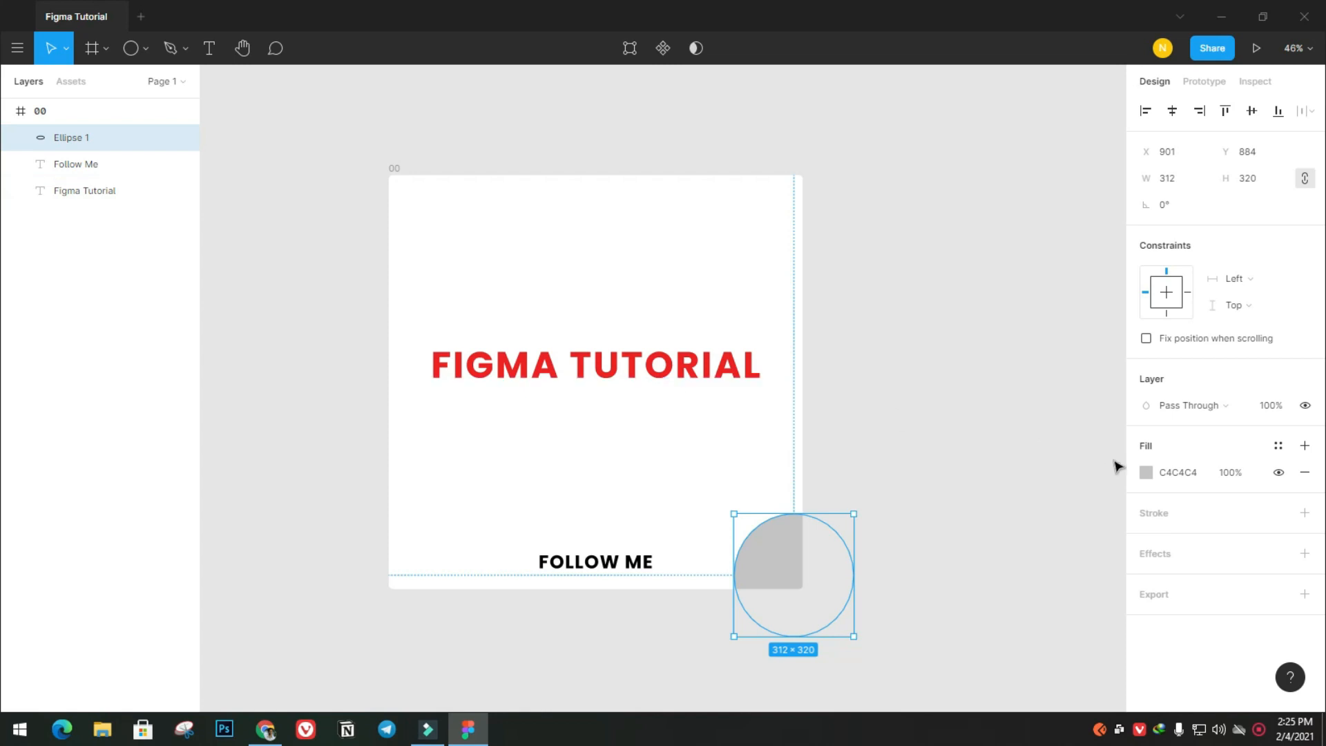
click(1149, 477)
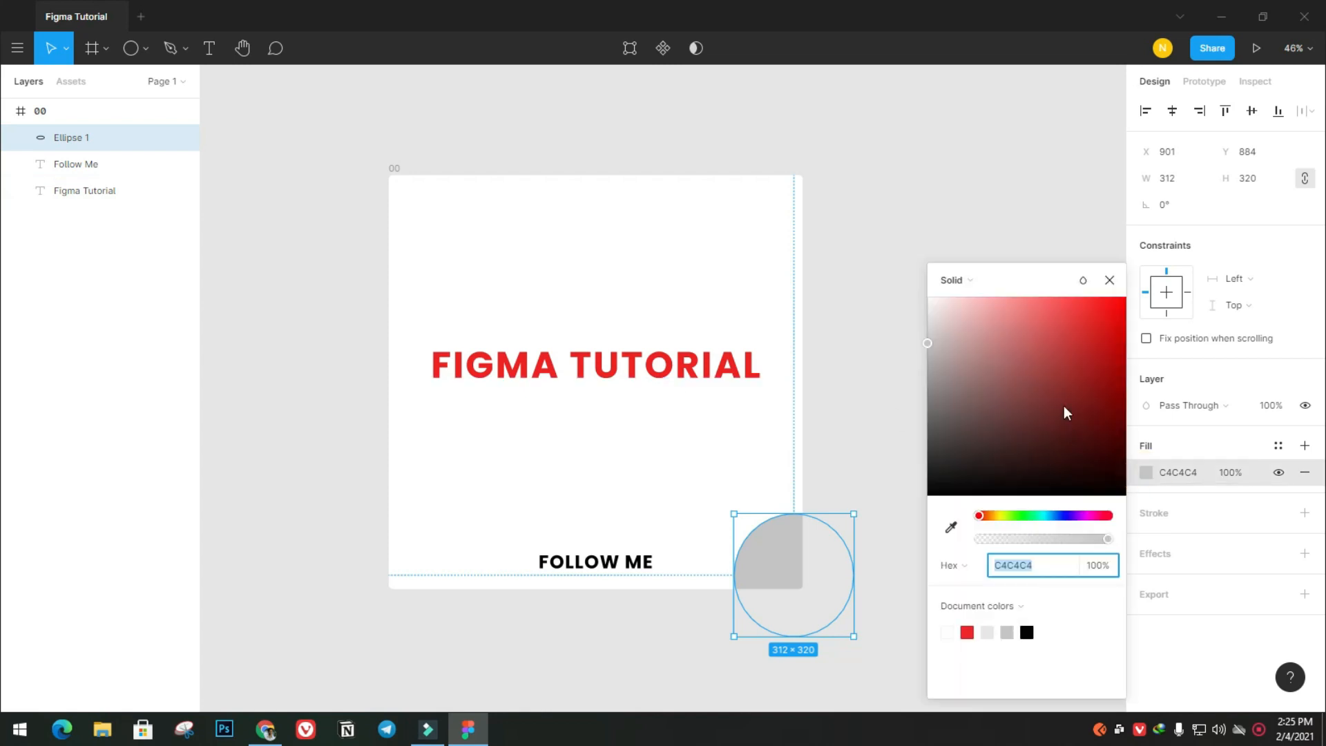
click(1072, 372)
drag(1034, 521, 1021, 523)
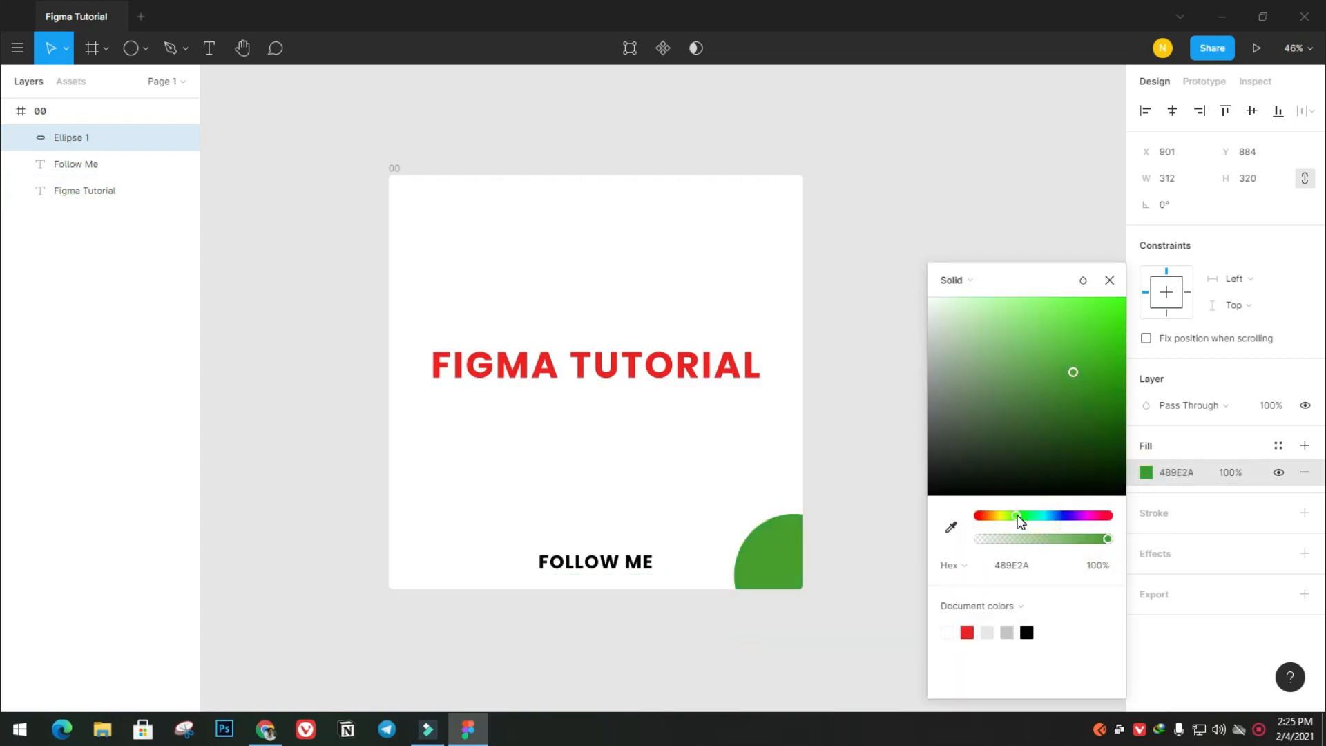
mouse_move(1107, 364)
mouse_down()
mouse_move(1105, 347)
mouse_move(1084, 373)
mouse_move(1093, 382)
mouse_up()
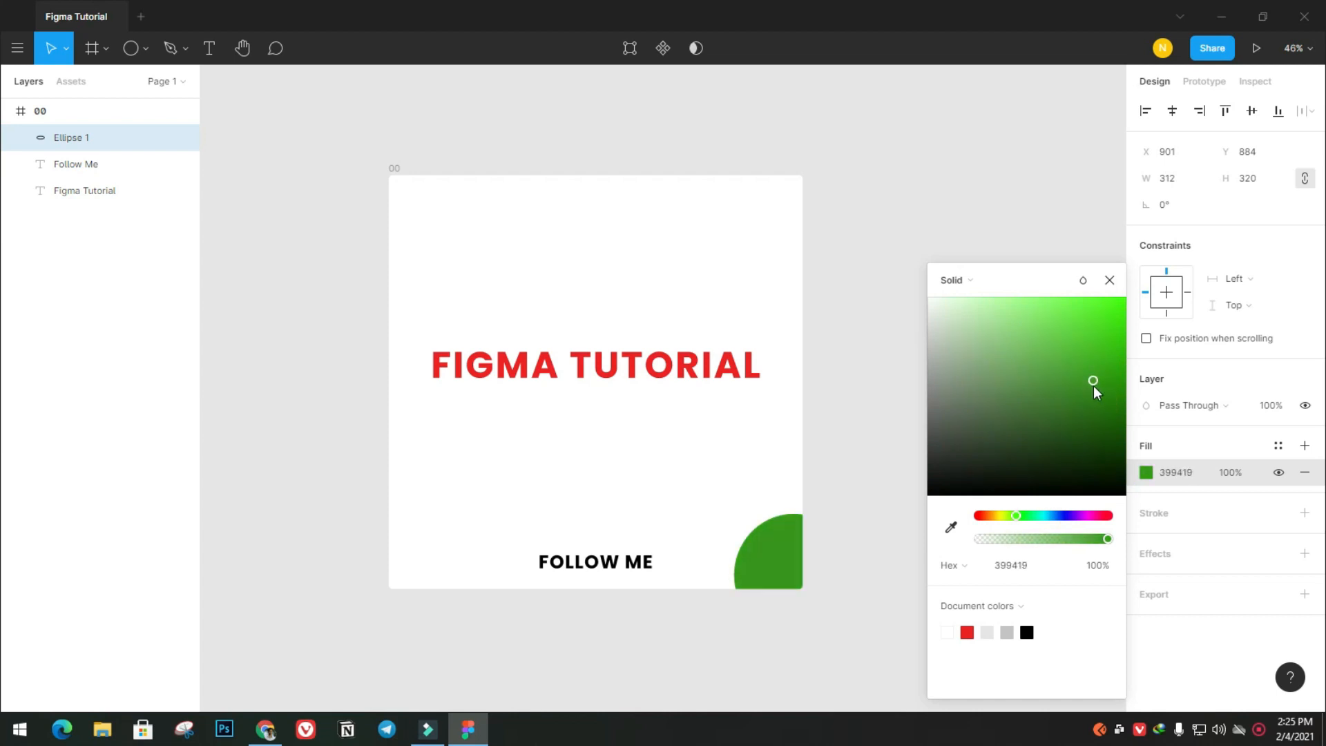
click(1110, 282)
click(932, 367)
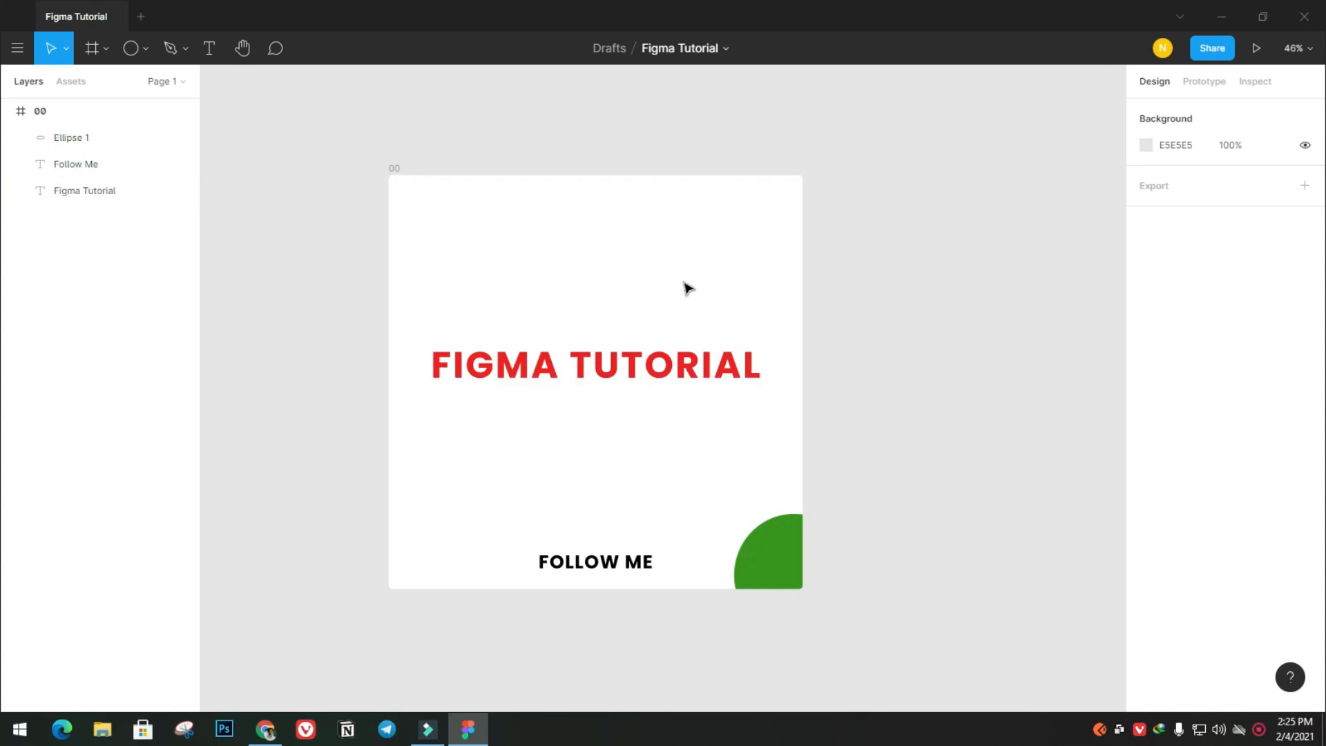
scroll(487, 250, right, 3)
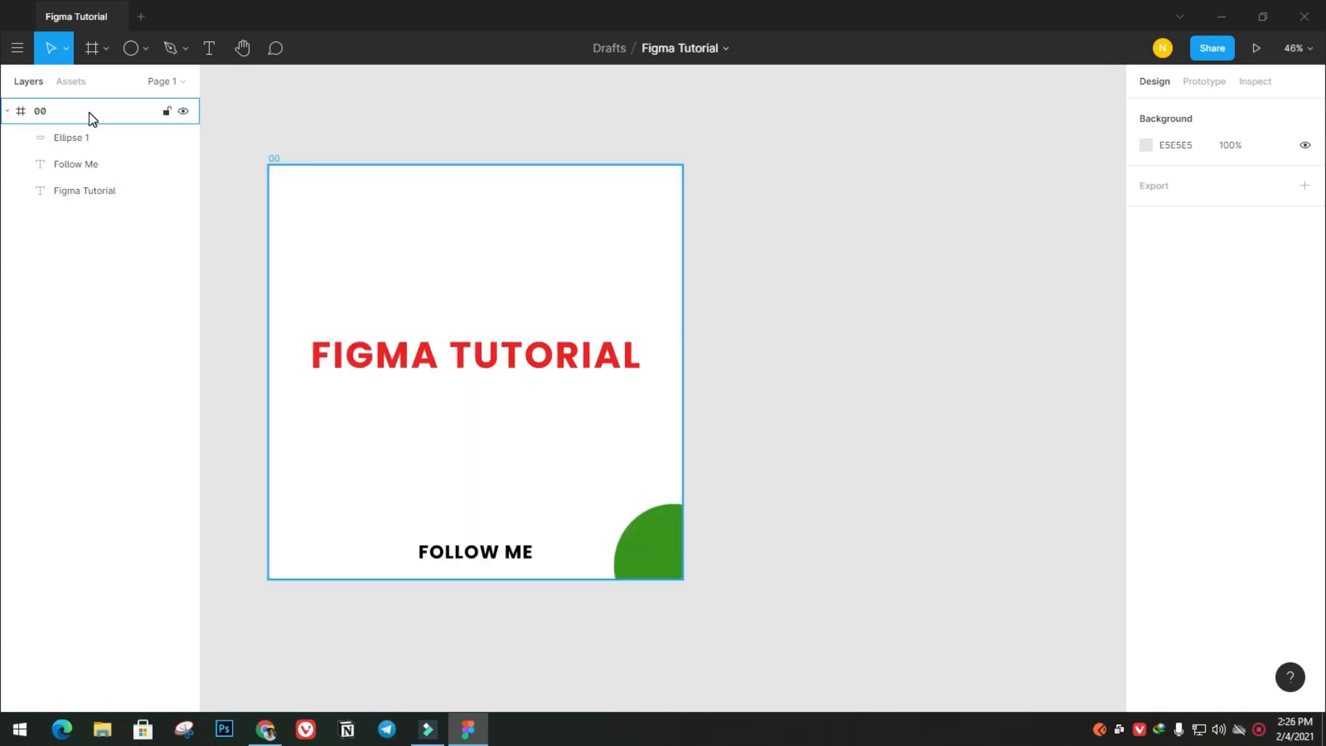
click(88, 110)
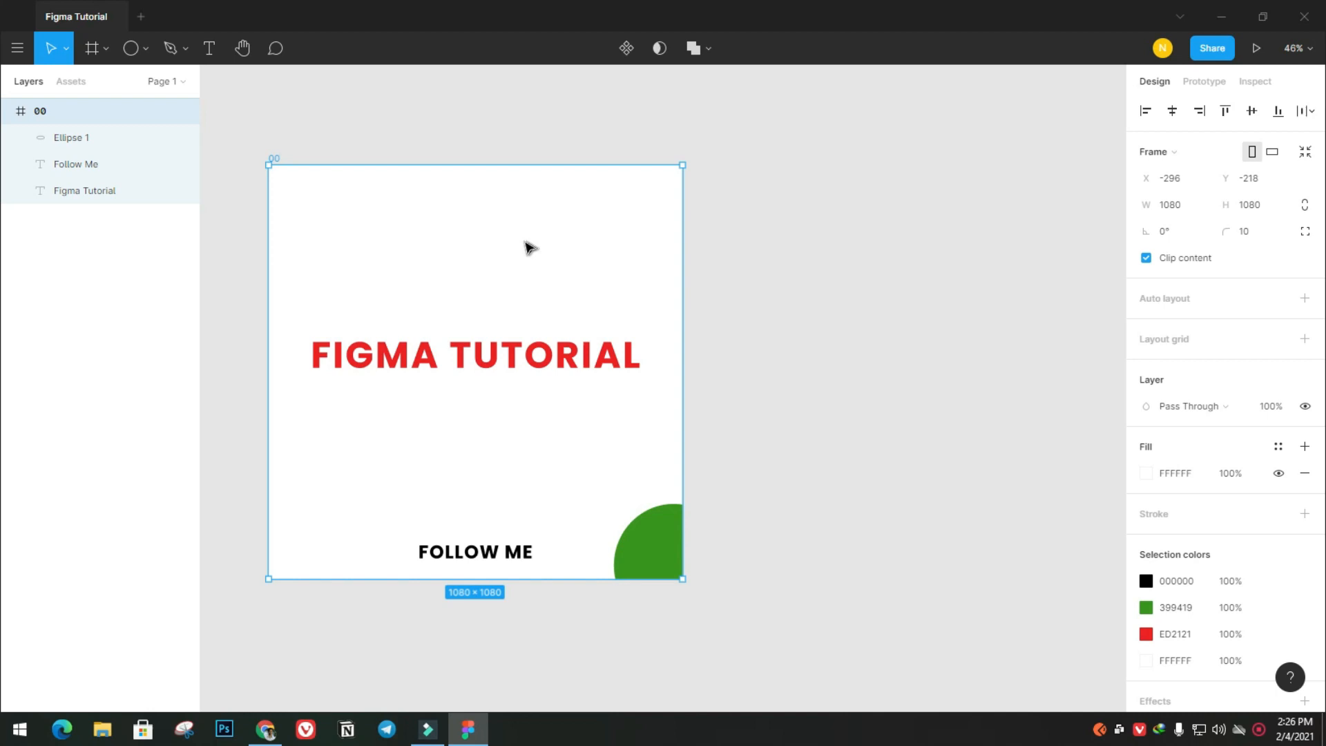
click(483, 240)
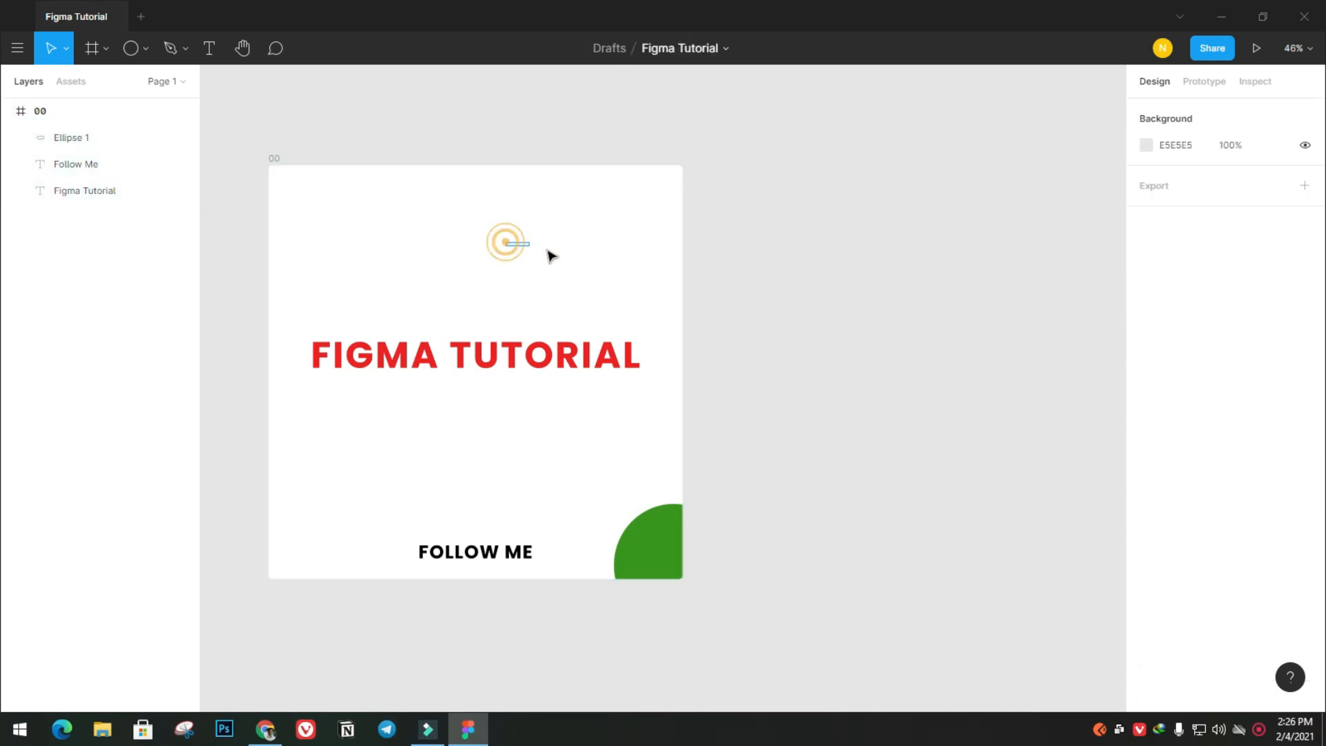
Duplicate frame 00 with its contents directly to its right, leaving a 40 px gap between the frames
click(501, 242)
drag(500, 243, 932, 249)
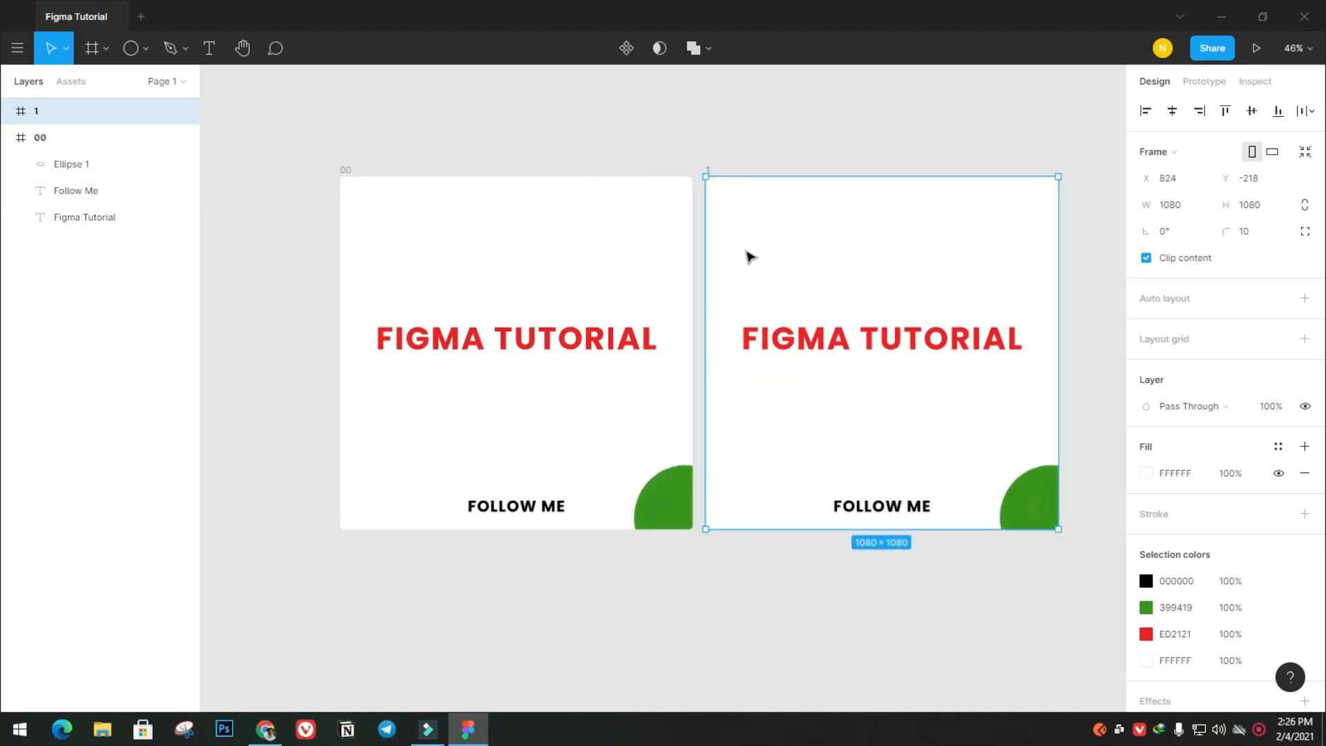
scroll(751, 257, down, 3)
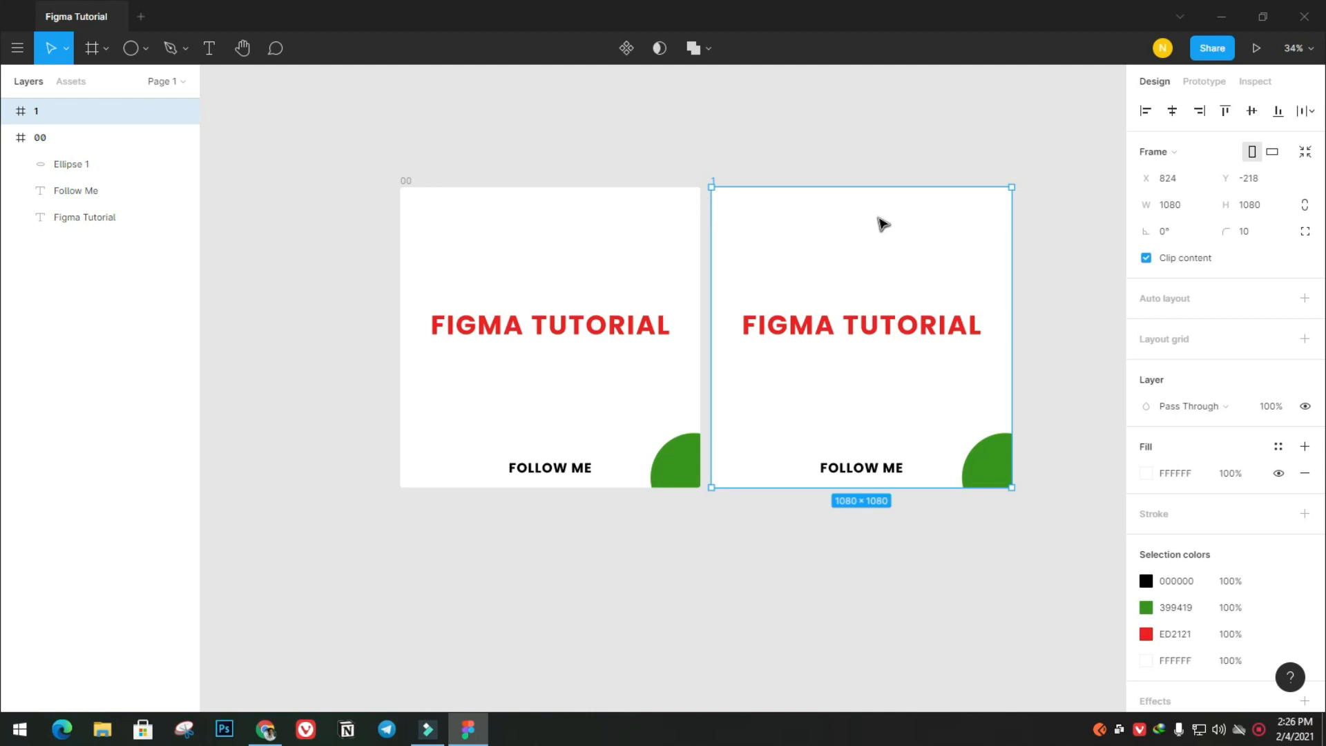
drag(1051, 275, 965, 316)
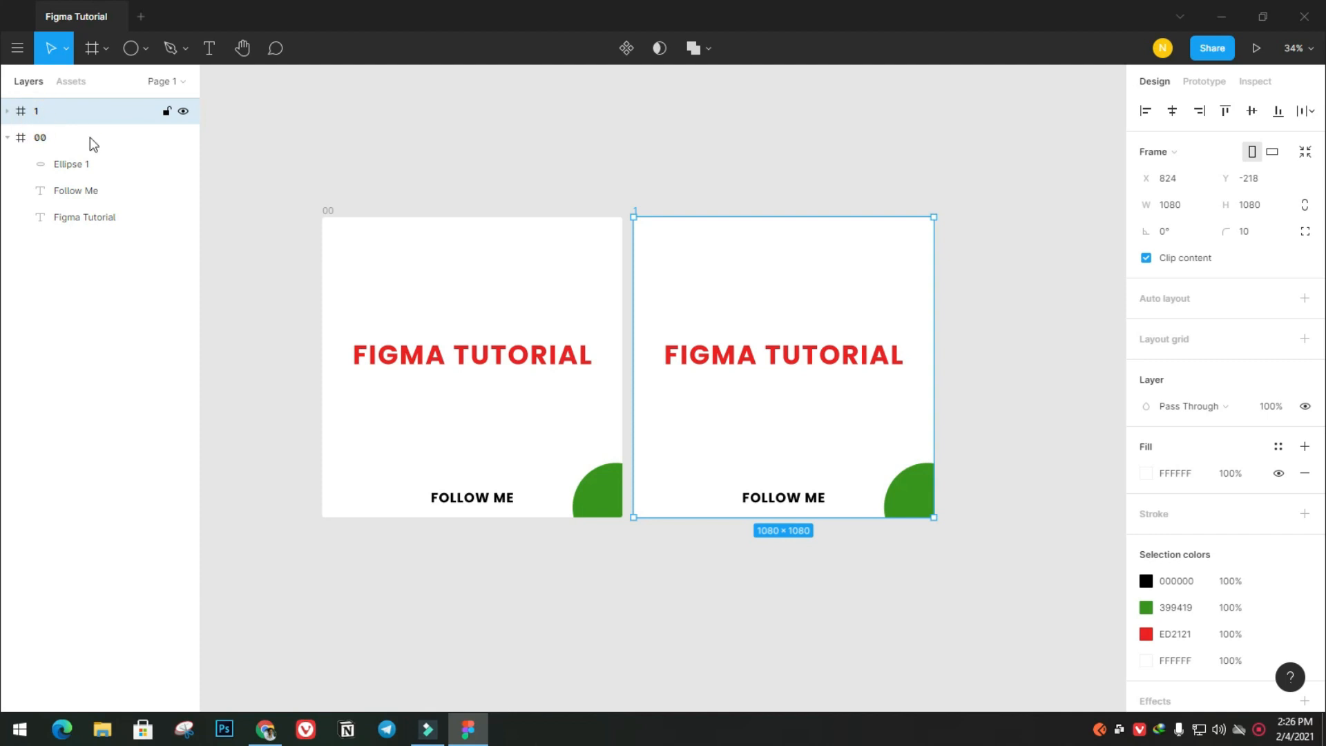
Duplicate frame 1 to its right with the same 40 px spacing to make a third frame, and deselect it
drag(1001, 359, 760, 359)
drag(551, 290, 869, 290)
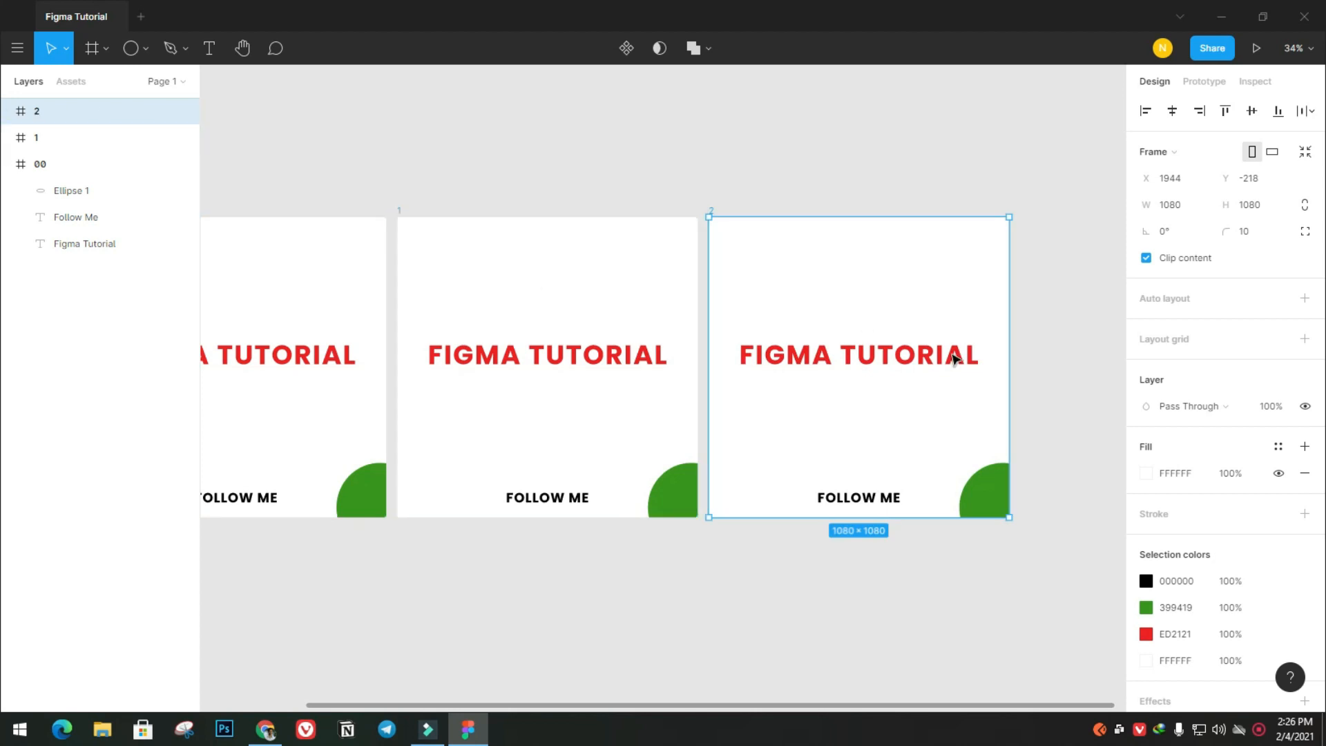
click(553, 321)
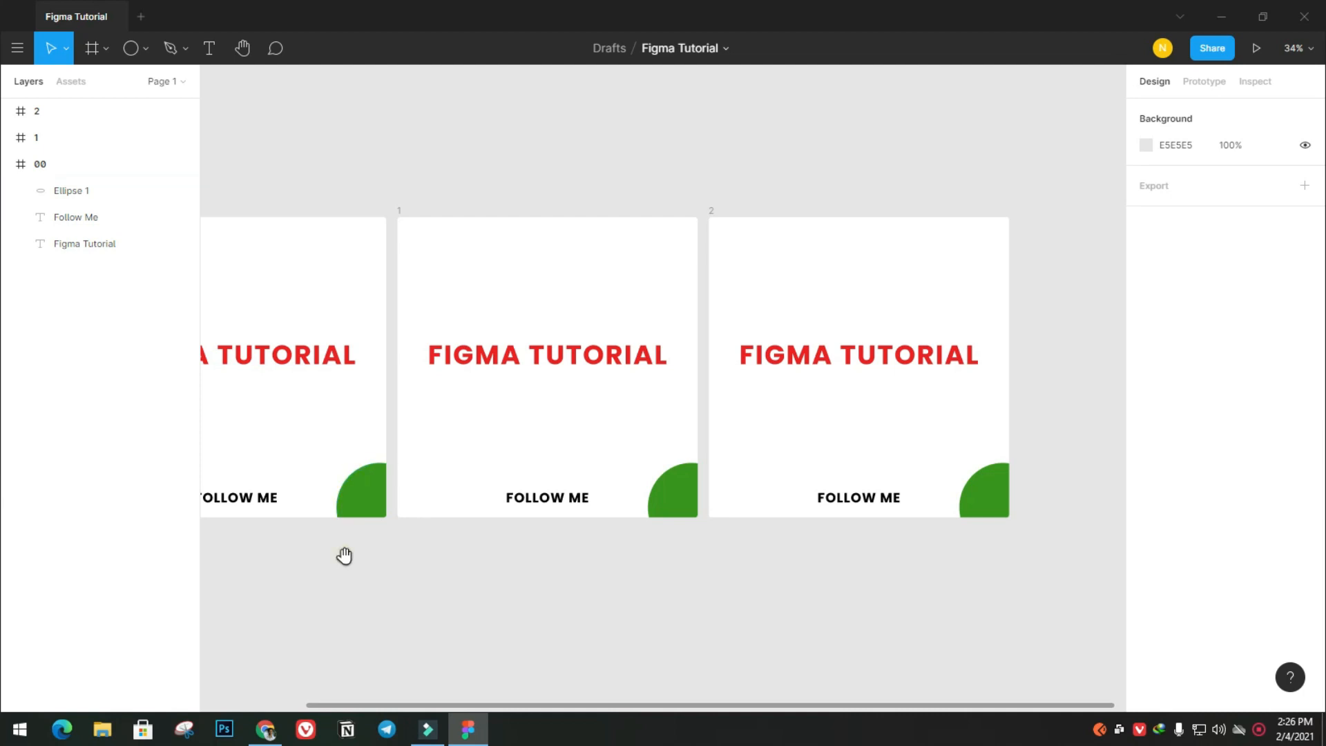
drag(343, 553, 447, 556)
drag(358, 625, 488, 636)
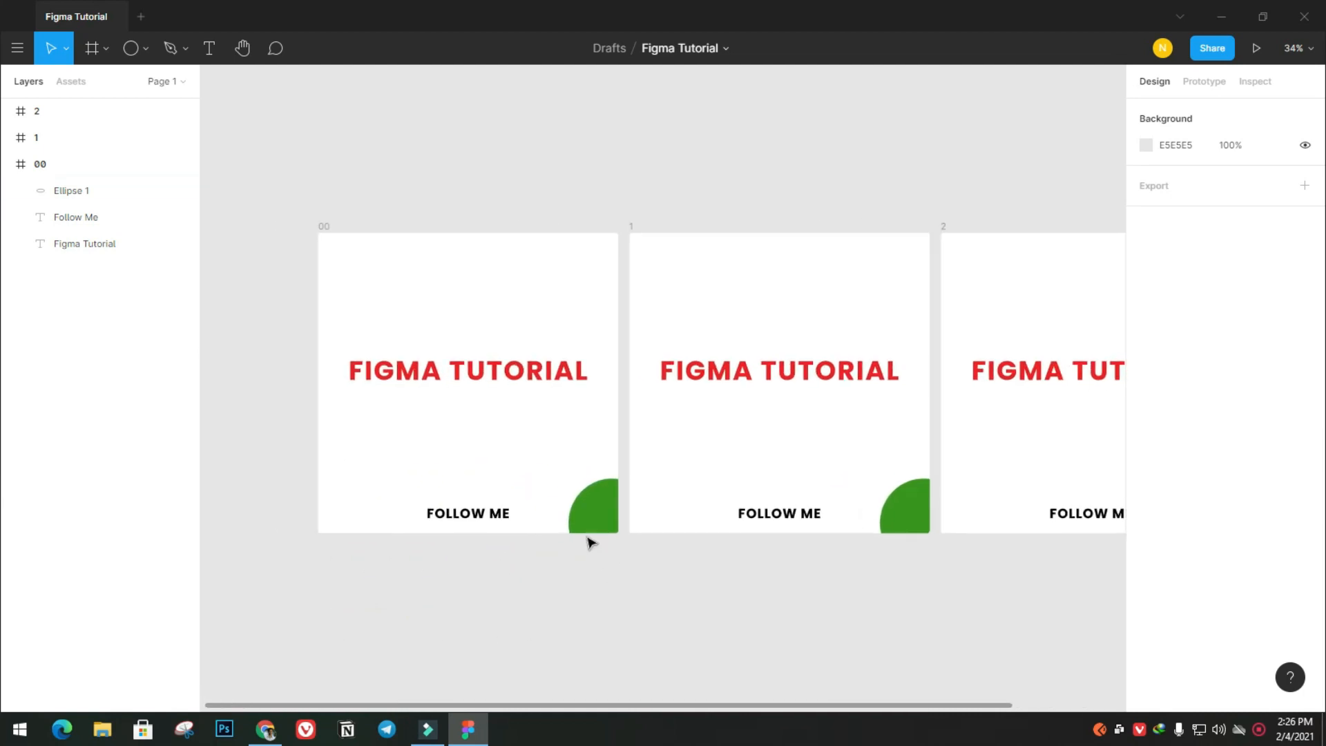
Replace the heading in frame 1 with "First One" and centre it horizontally near the top of the frame
drag(996, 594, 841, 595)
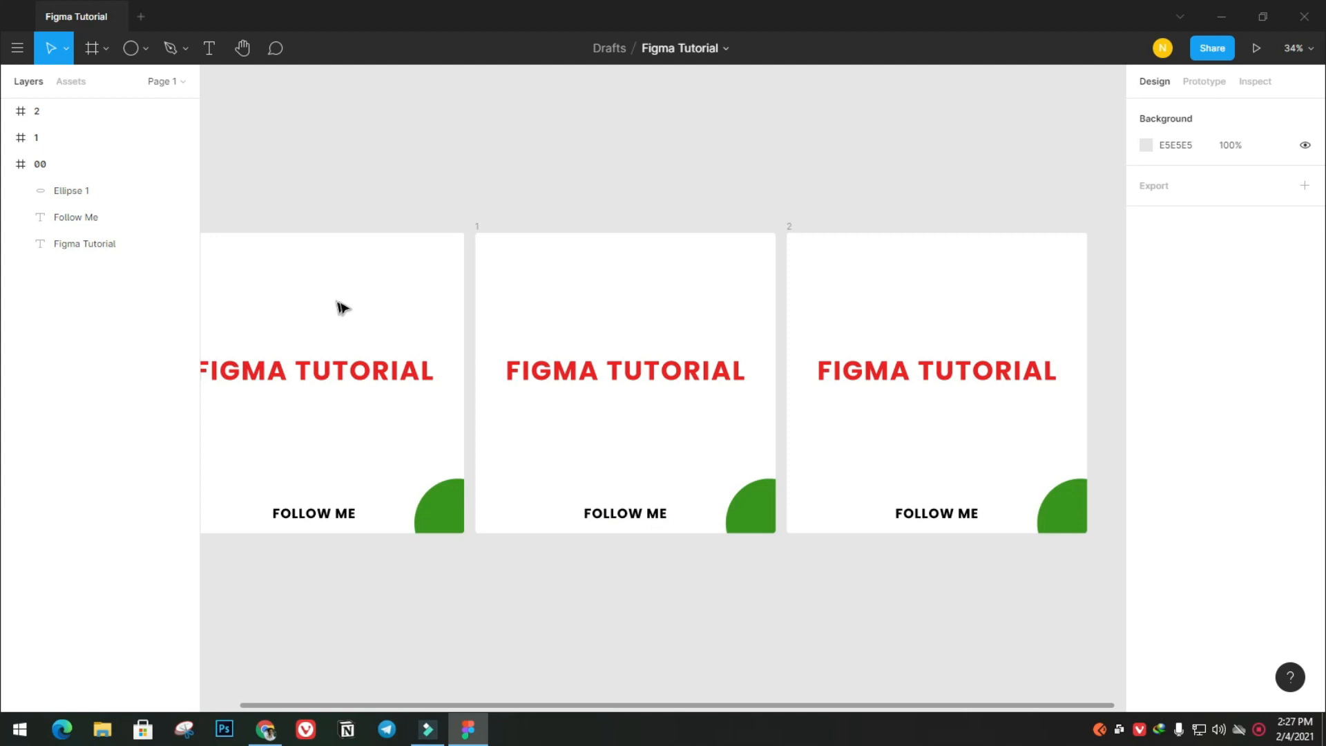
click(614, 376)
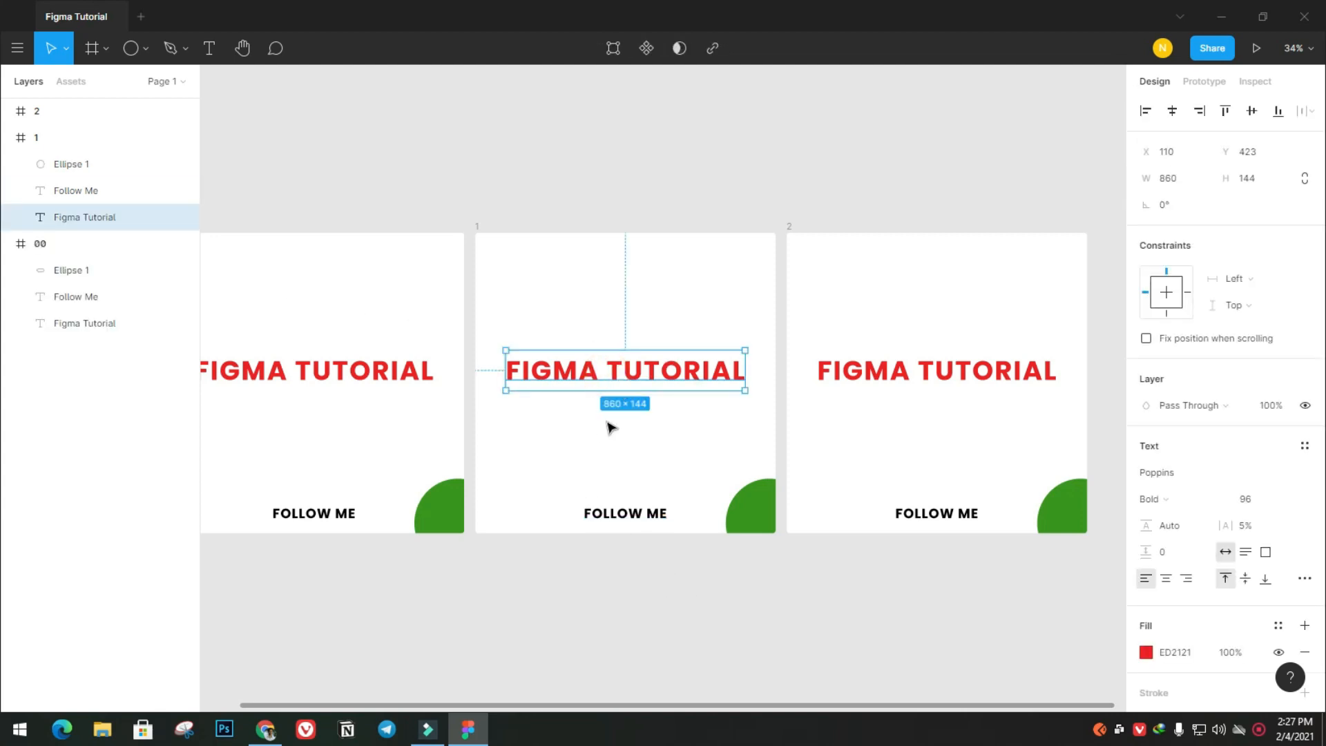
double_click(631, 383)
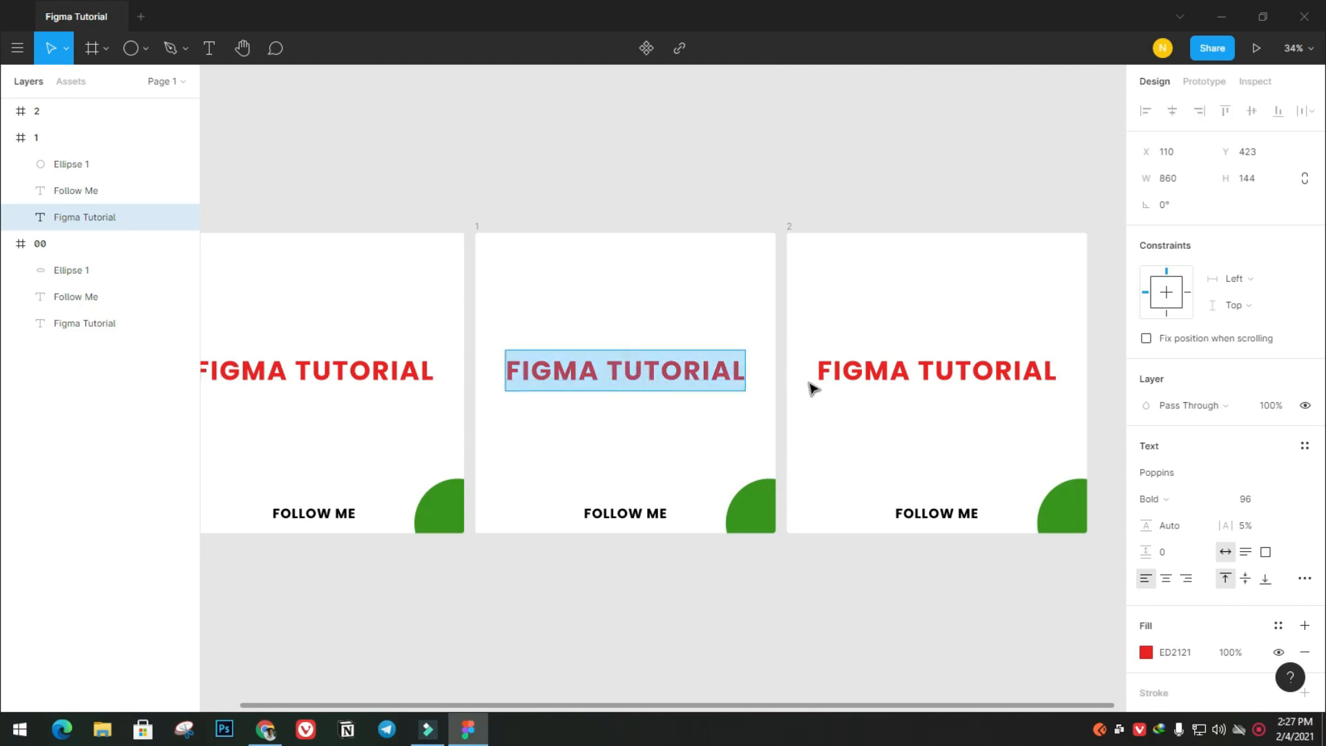
text(First One)
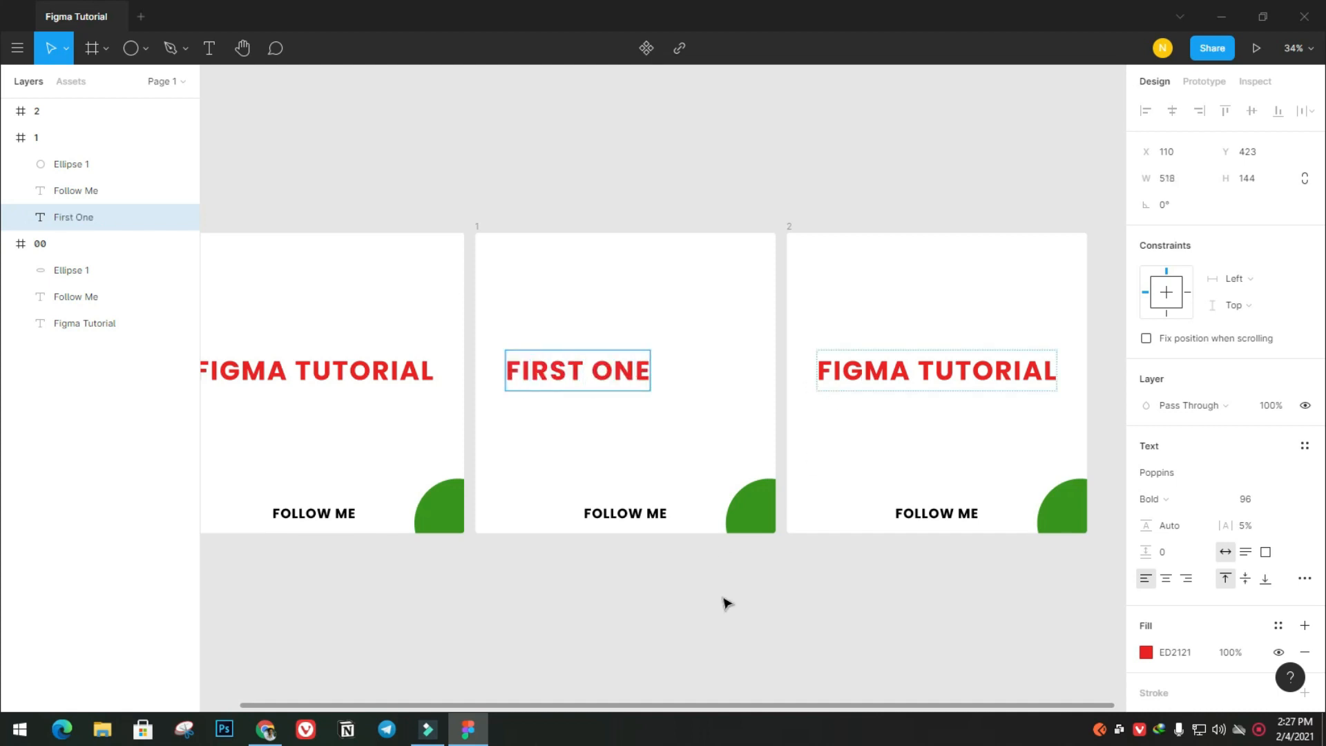
Replace the heading in frame 2 with "THank YOu" and centre it horizontally in the frame
double_click(943, 386)
text(THank YOu)
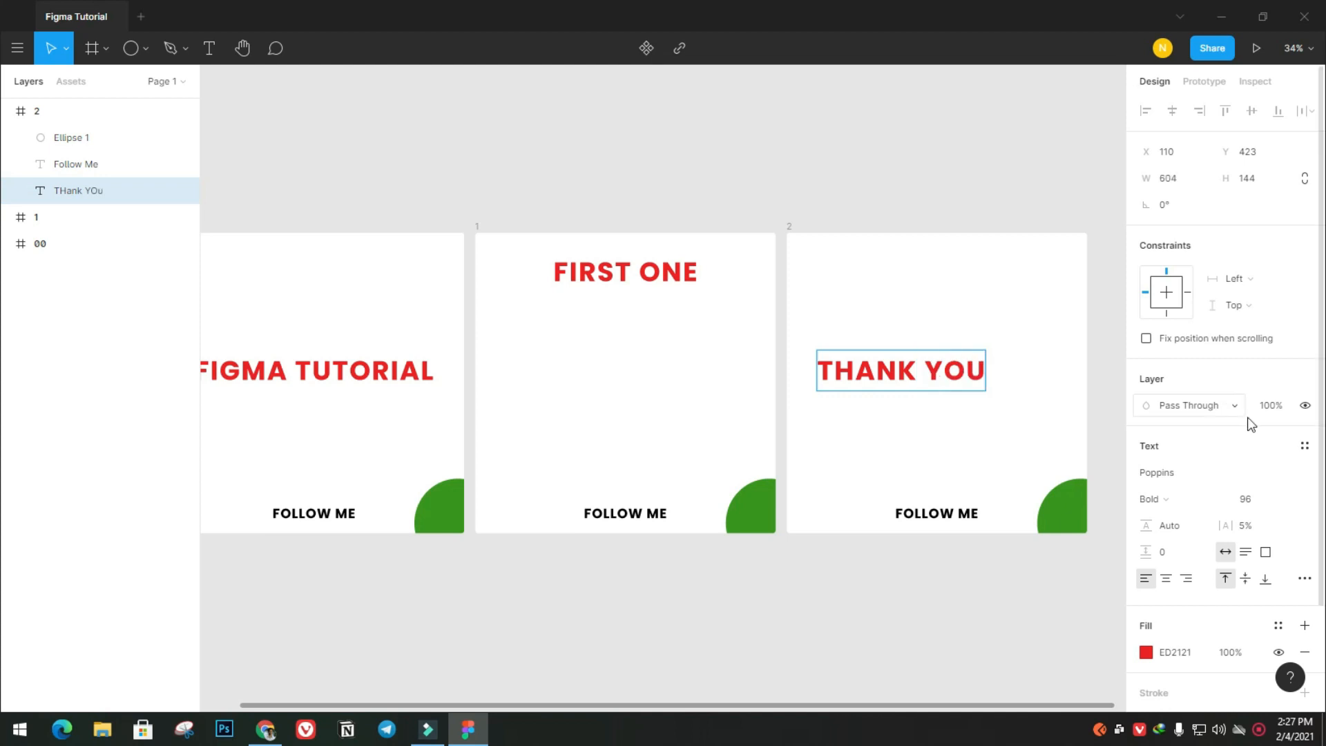
click(962, 145)
drag(917, 375, 955, 333)
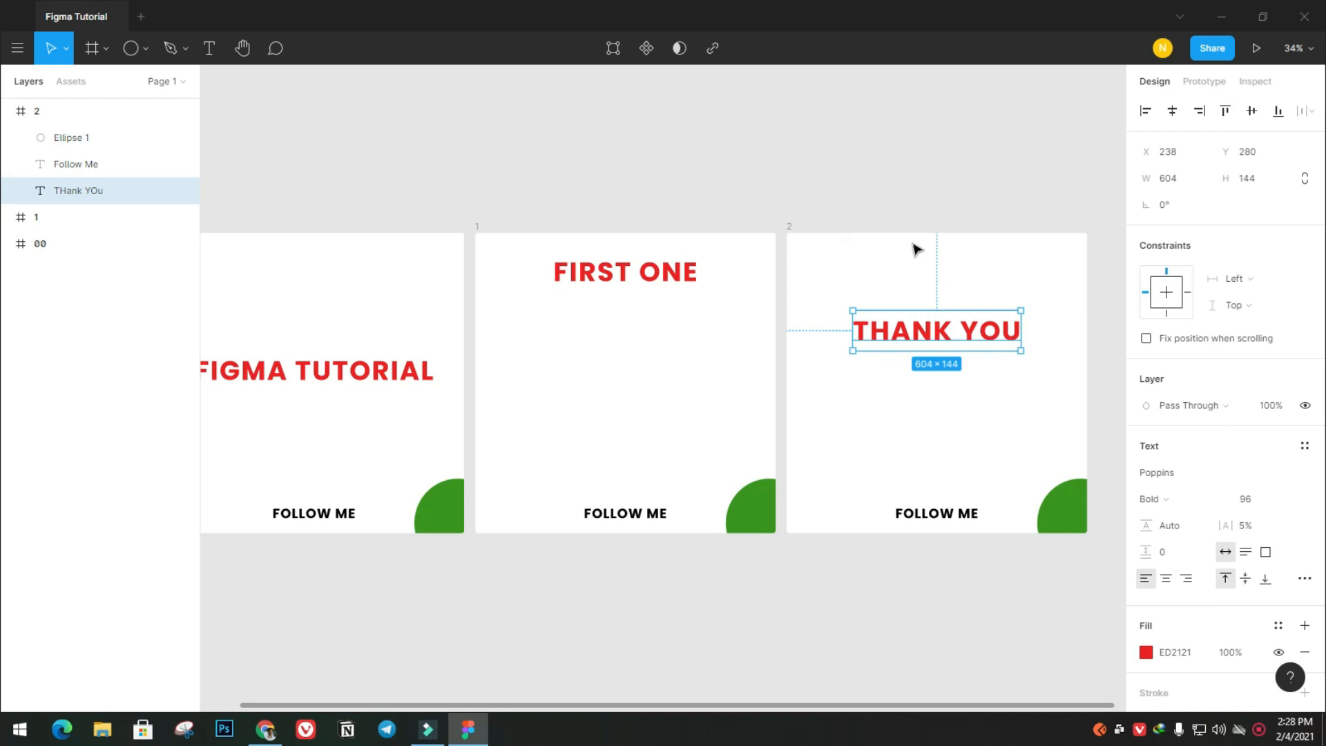
drag(967, 491, 877, 483)
Select frames 00, 1 and 2 together and add an export setting of 1x in PNG format
click(85, 243)
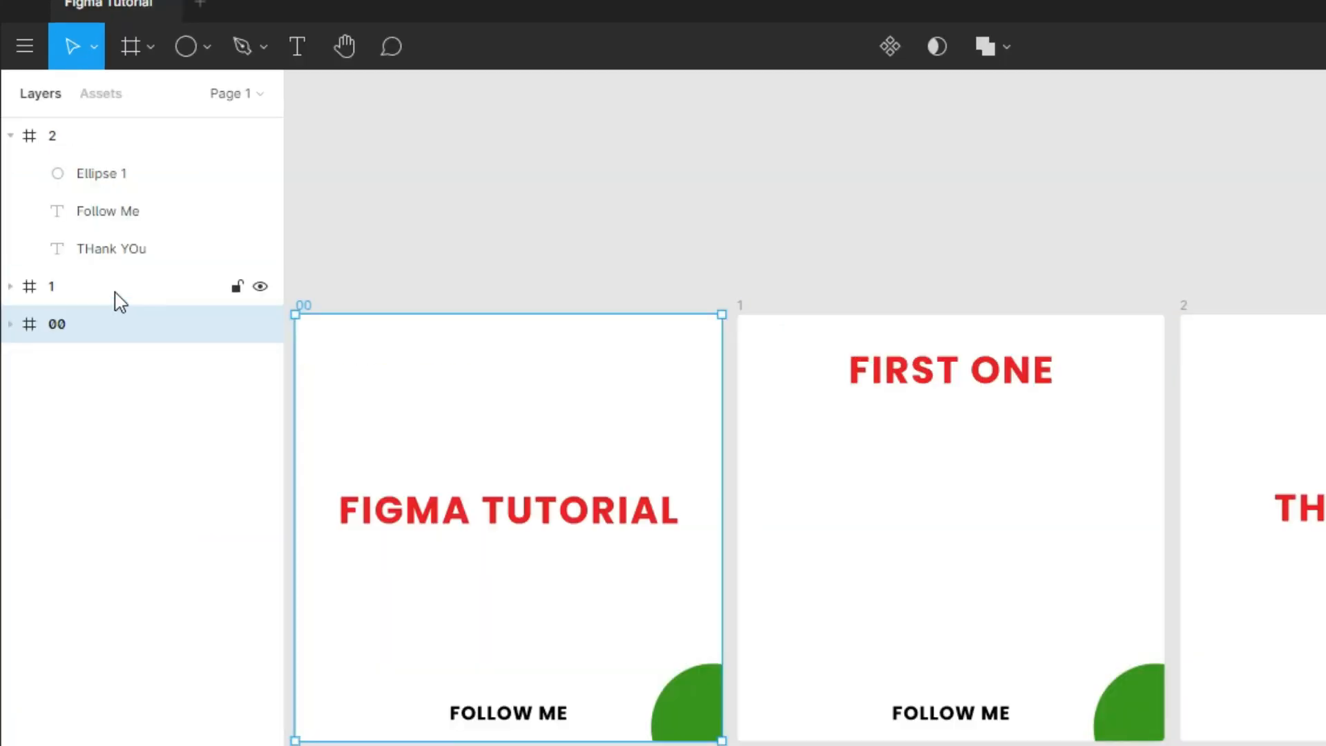
shift+click(77, 215)
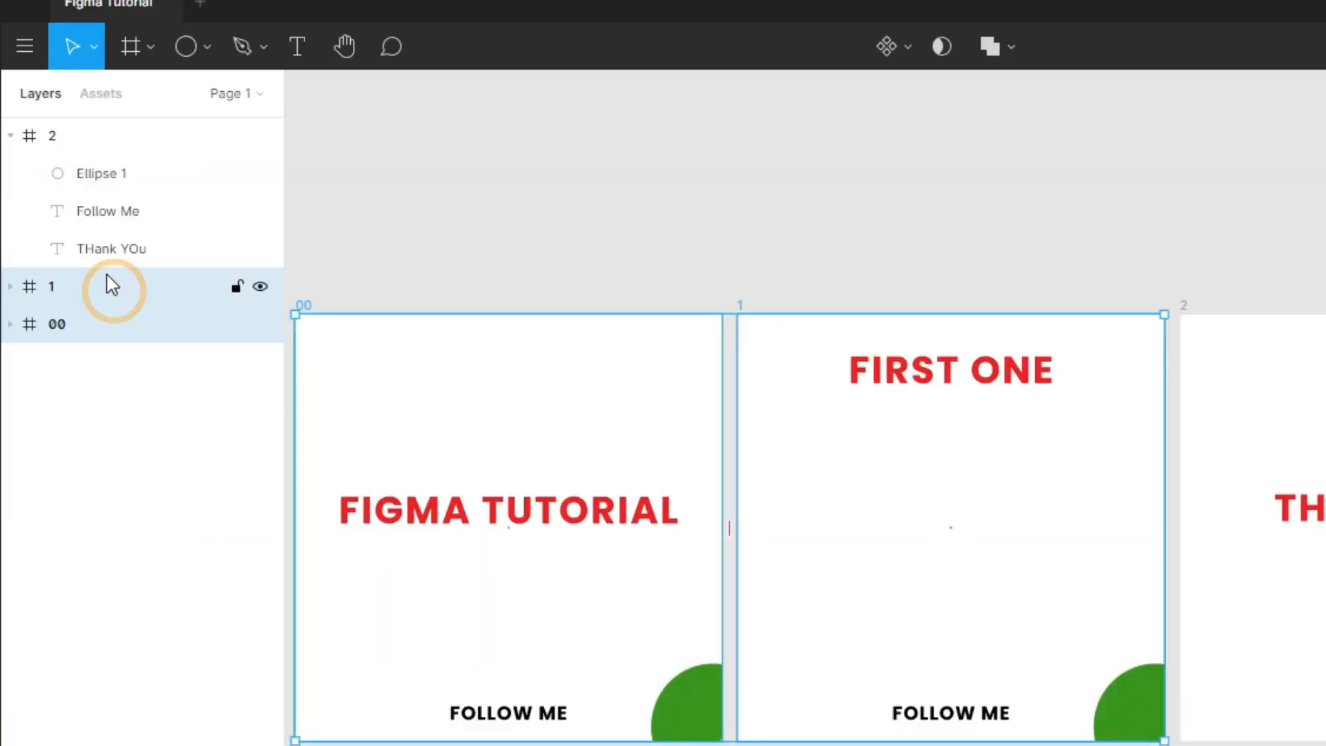
shift+click(76, 144)
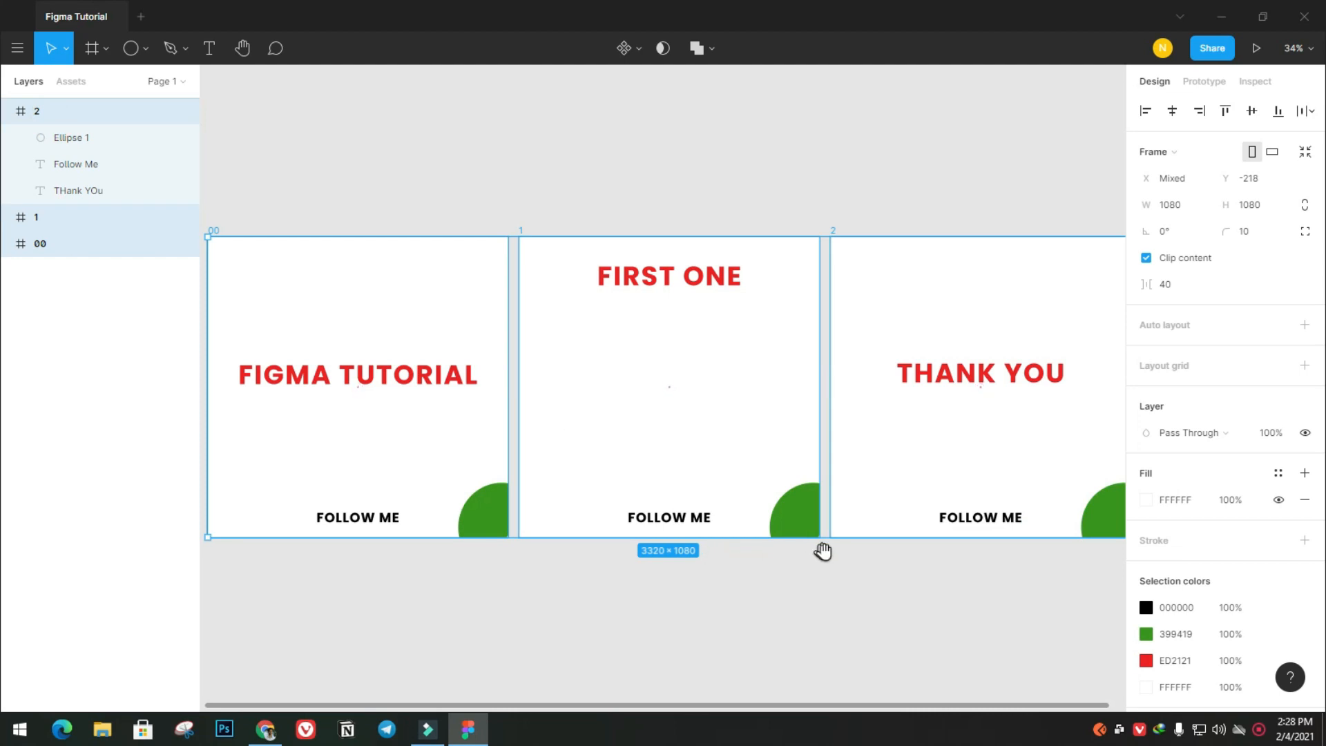
scroll(1274, 500, down, 2)
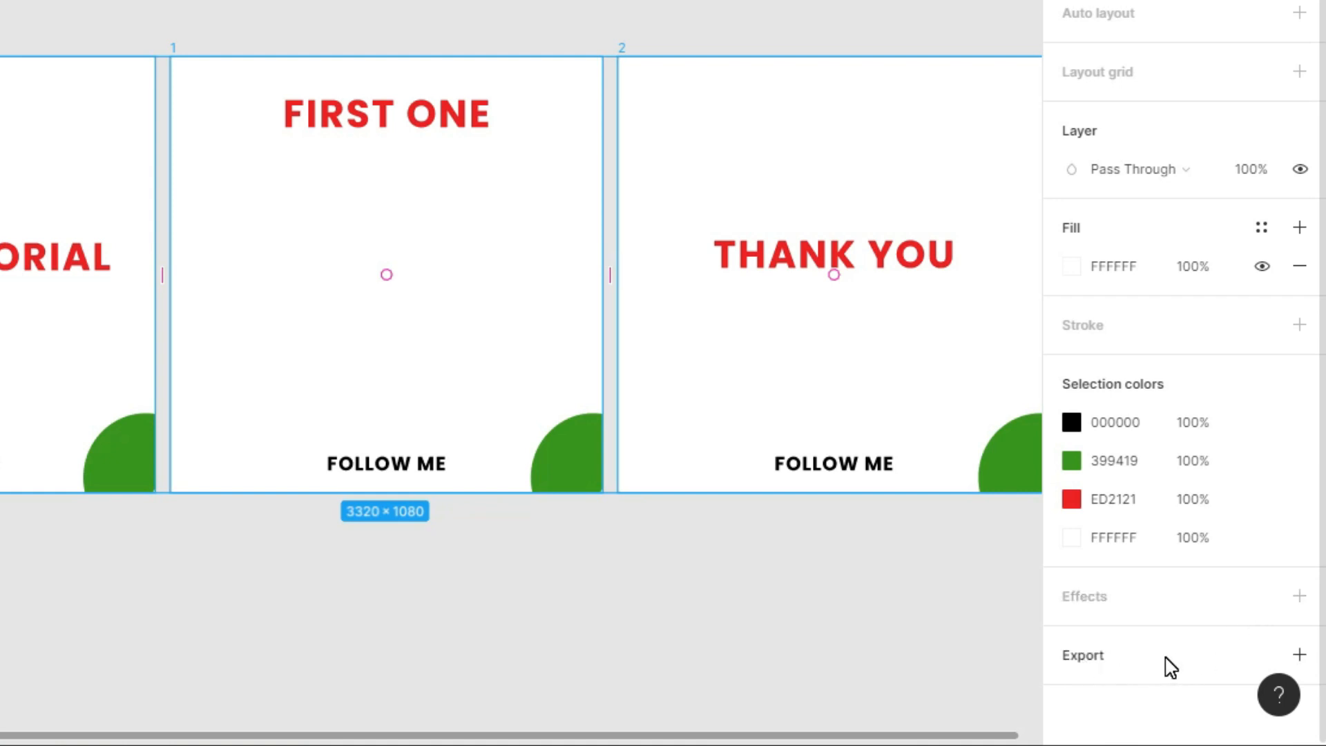
click(1300, 655)
scroll(1222, 632, down, 2)
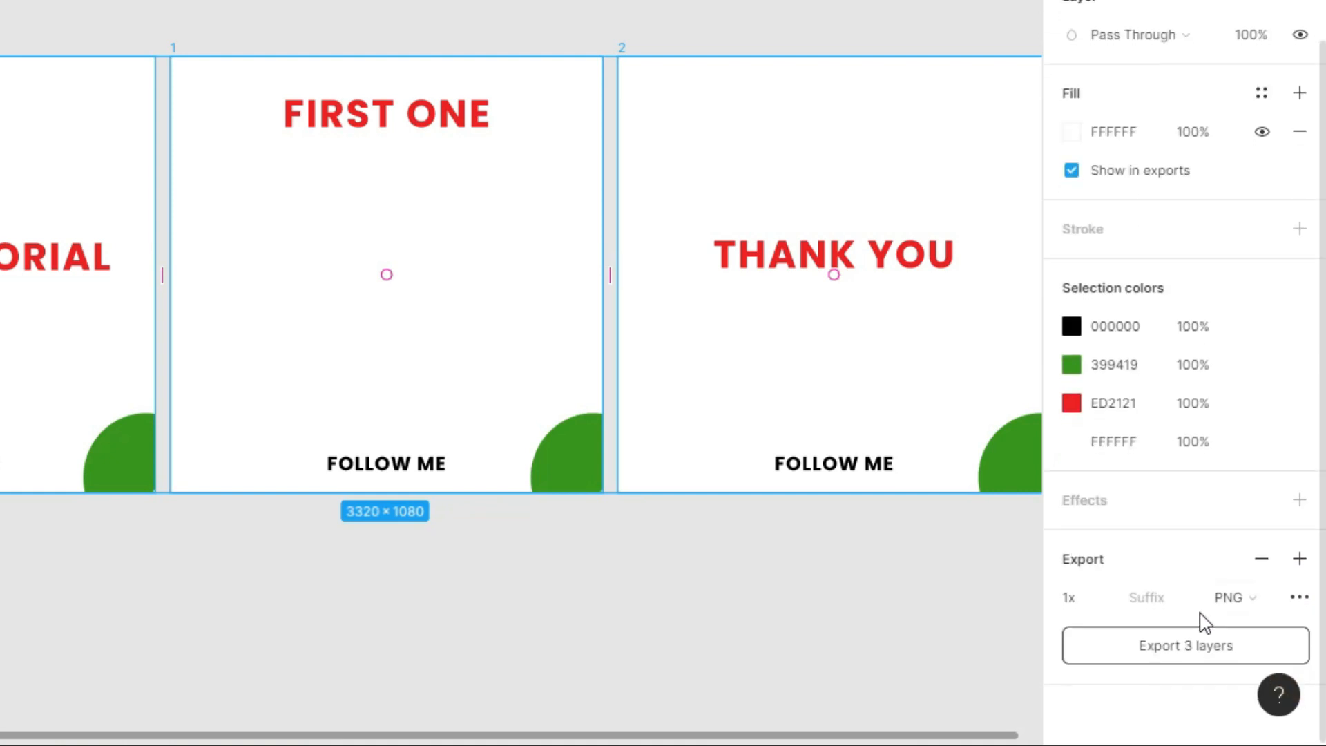
click(1266, 615)
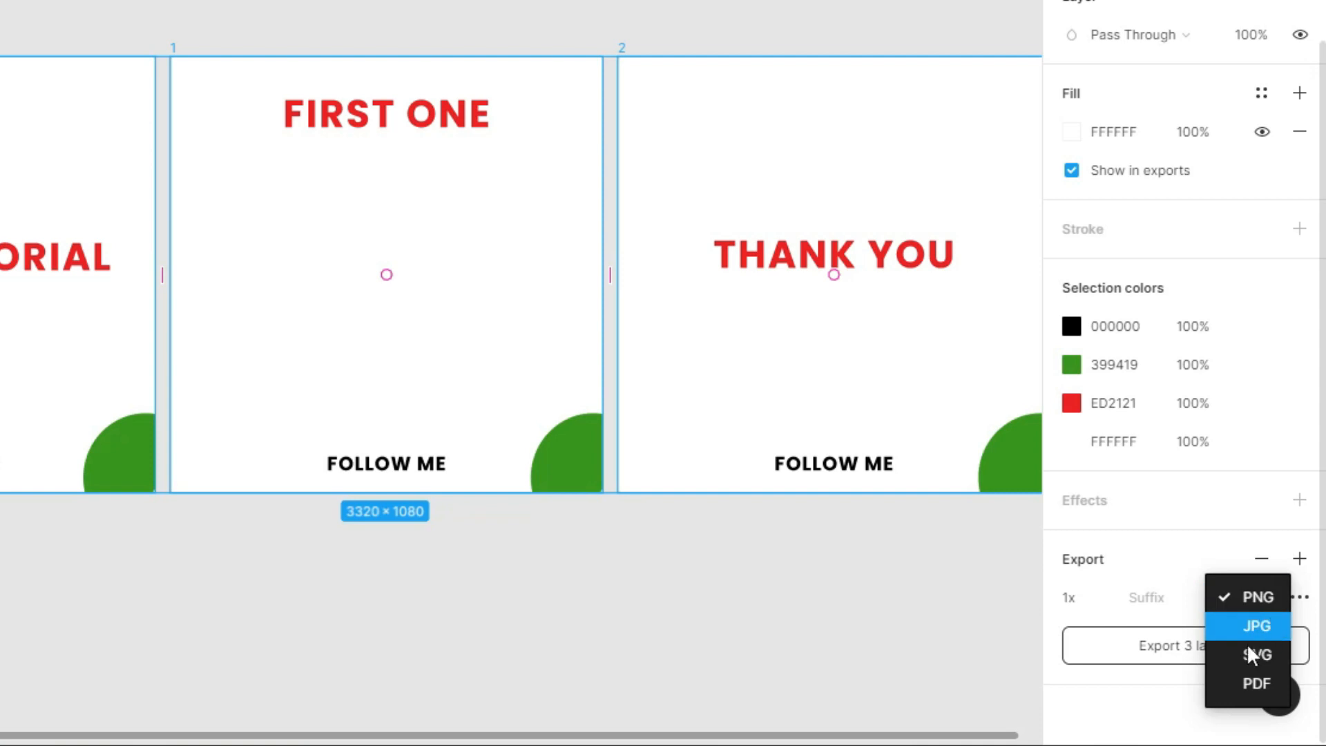
click(1224, 593)
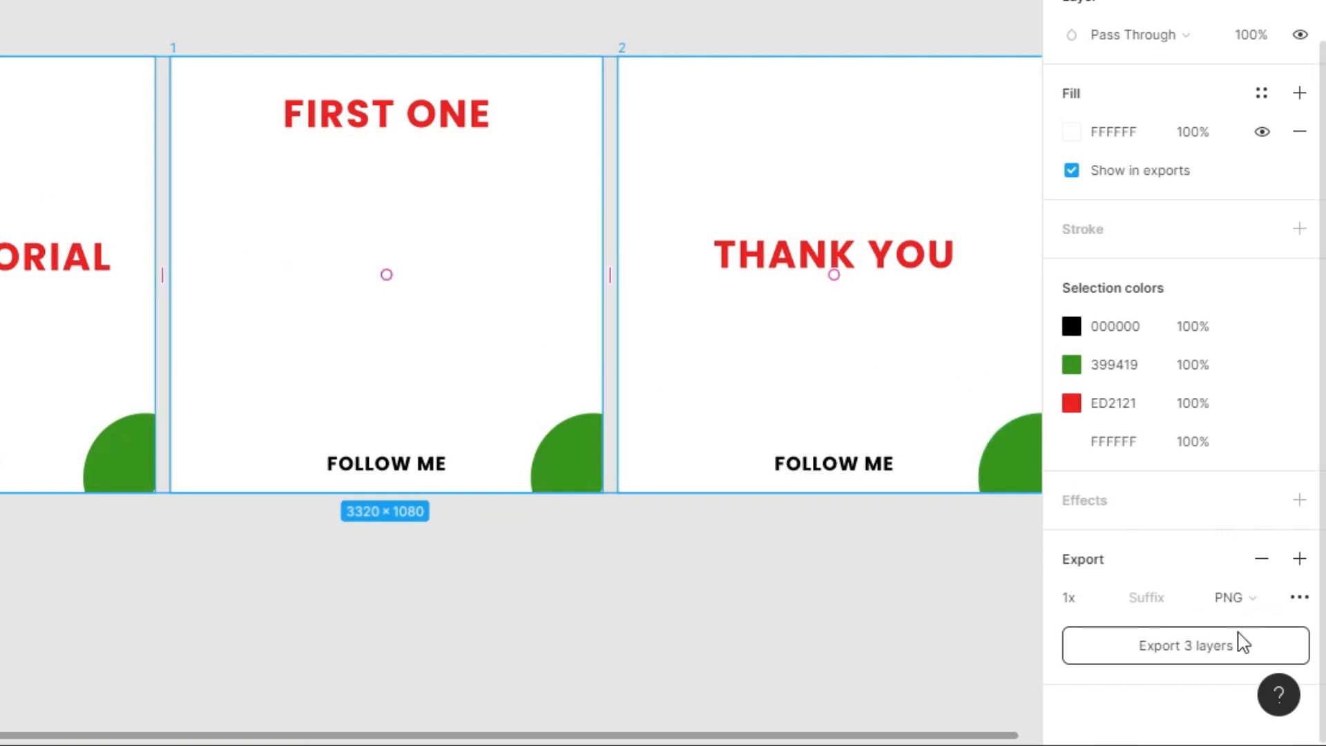
Export the three selected frames into the Figma Tutorial folder on the Desktop, and deselect them
click(1156, 646)
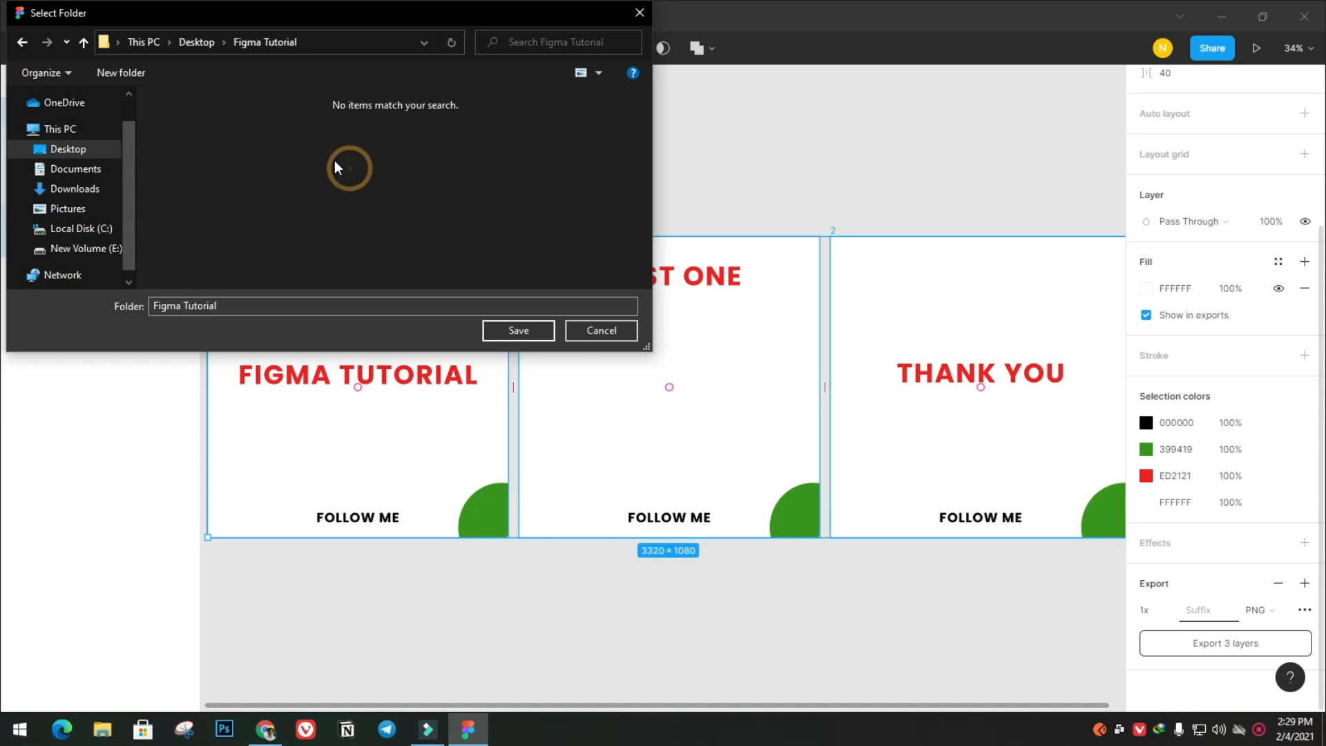
click(518, 331)
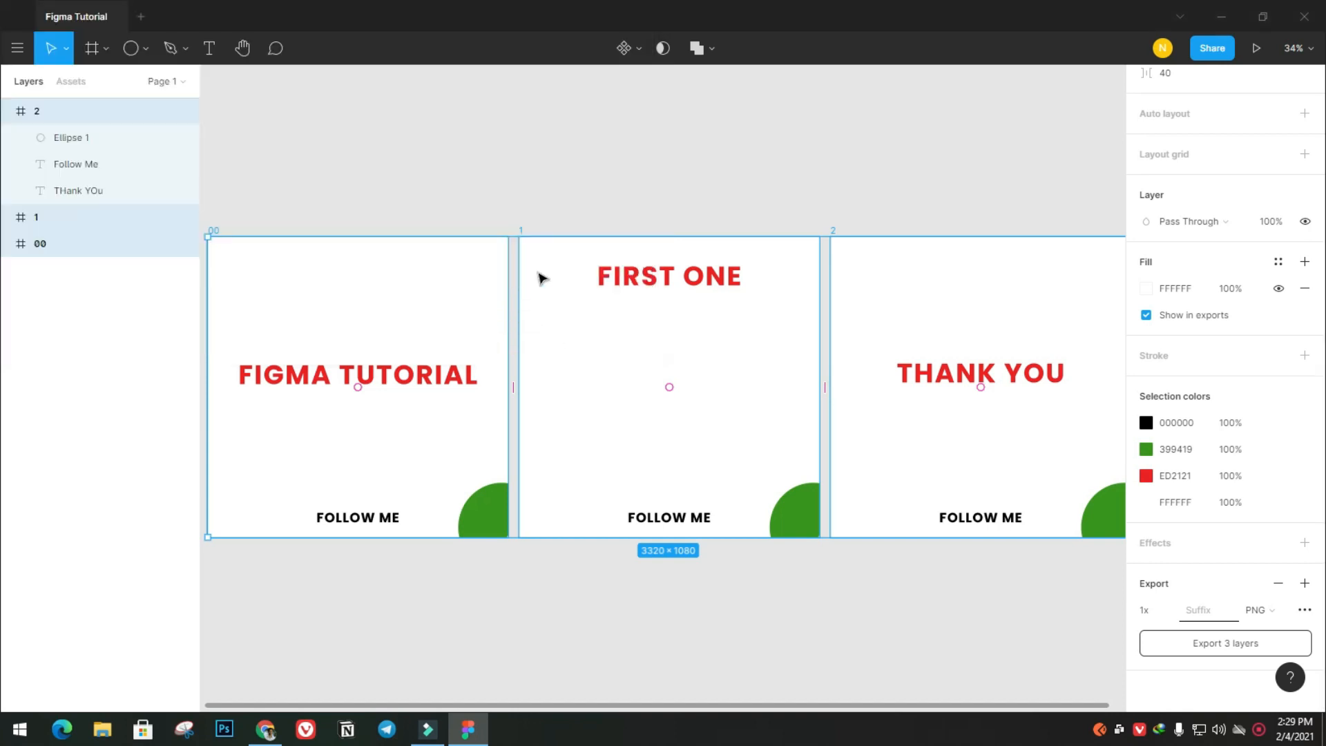
click(1027, 566)
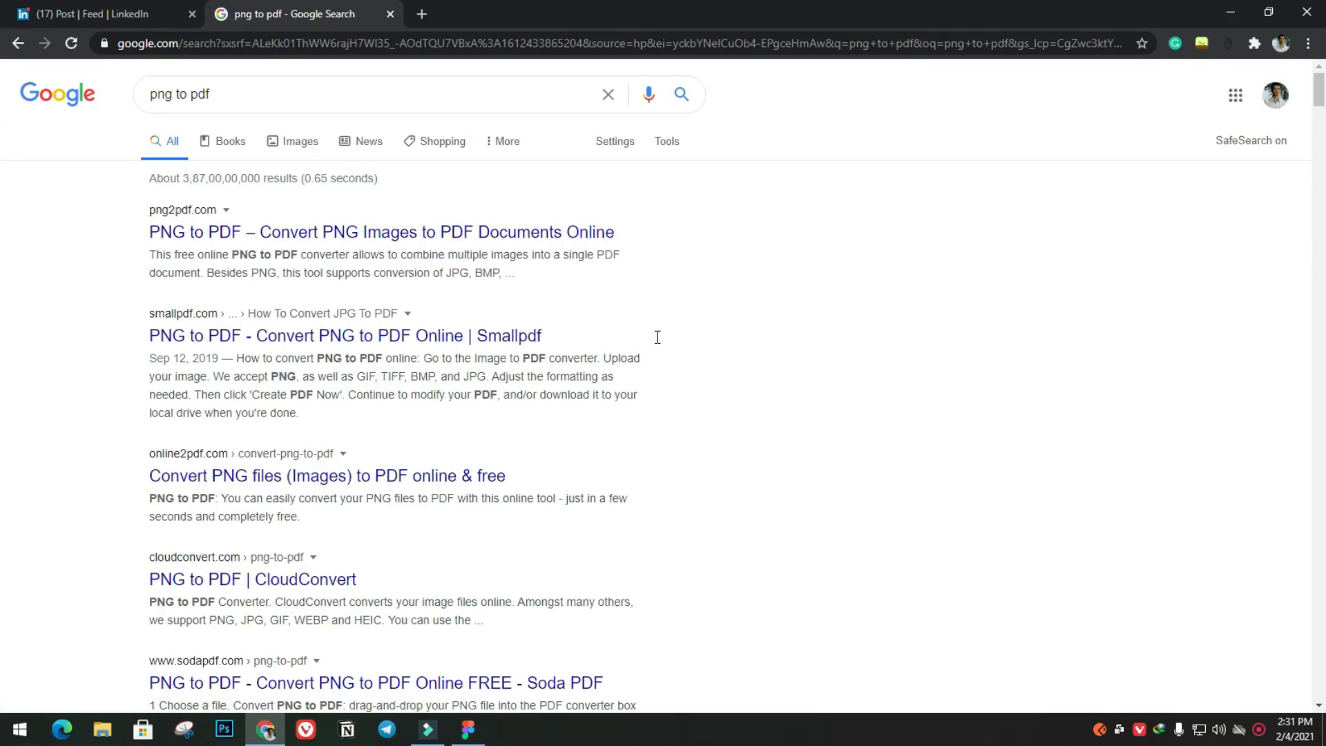
Switch to Chrome and open the png2pdf.com converter from the "png to pdf" search results
scroll(630, 449, down, 5)
scroll(607, 361, up, 5)
scroll(237, 347, down, 2)
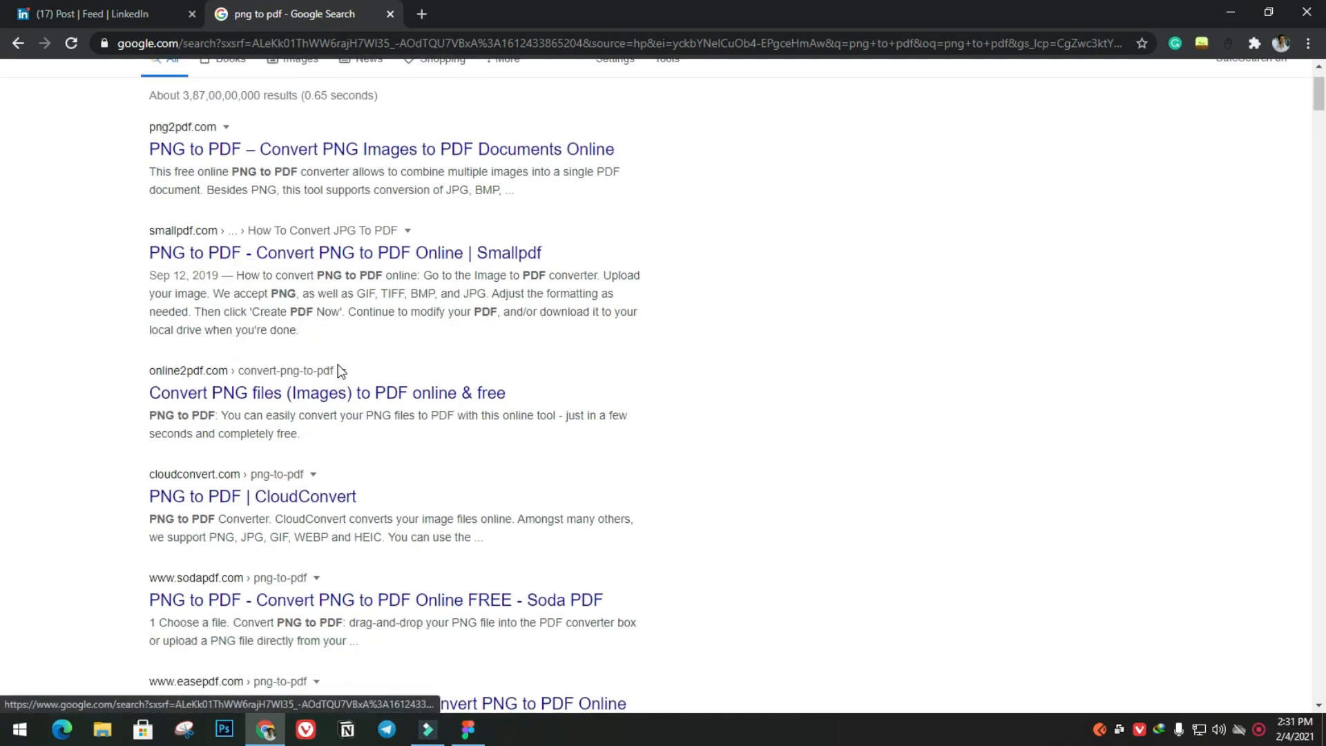
scroll(338, 362, up, 2)
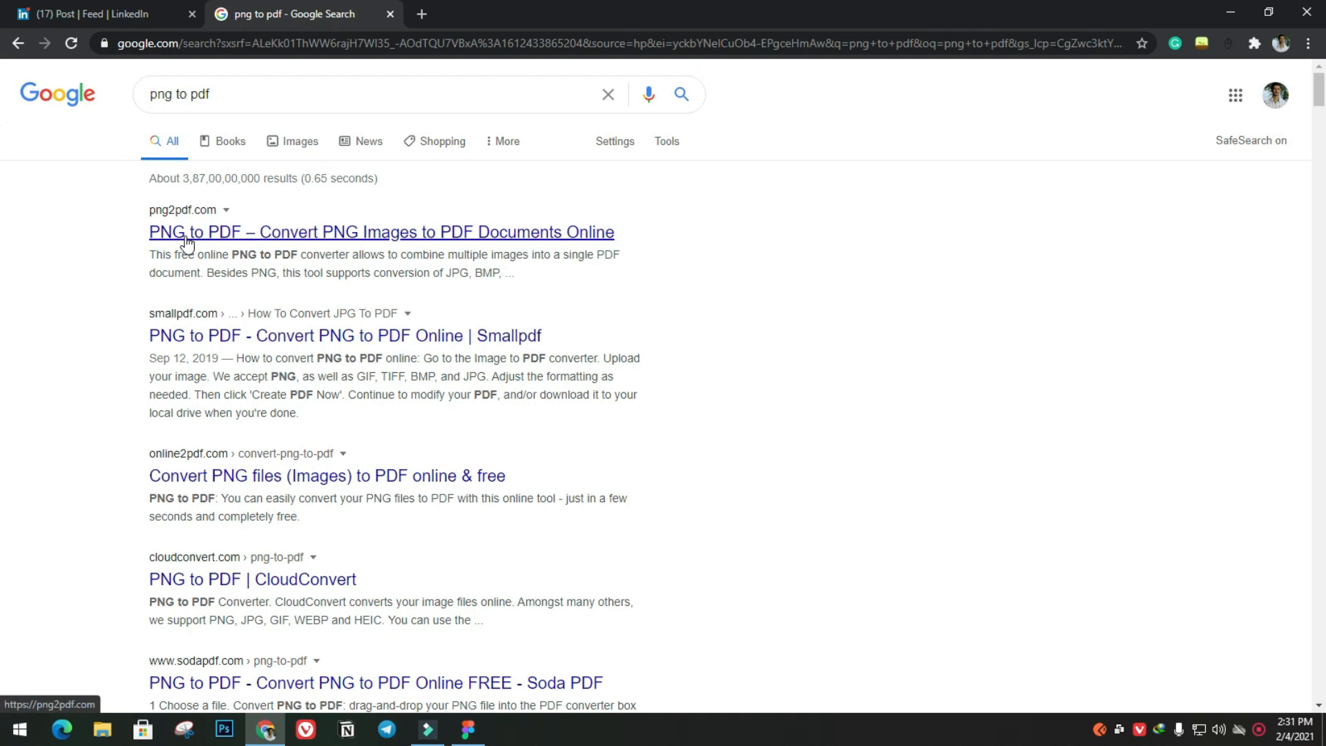
click(256, 233)
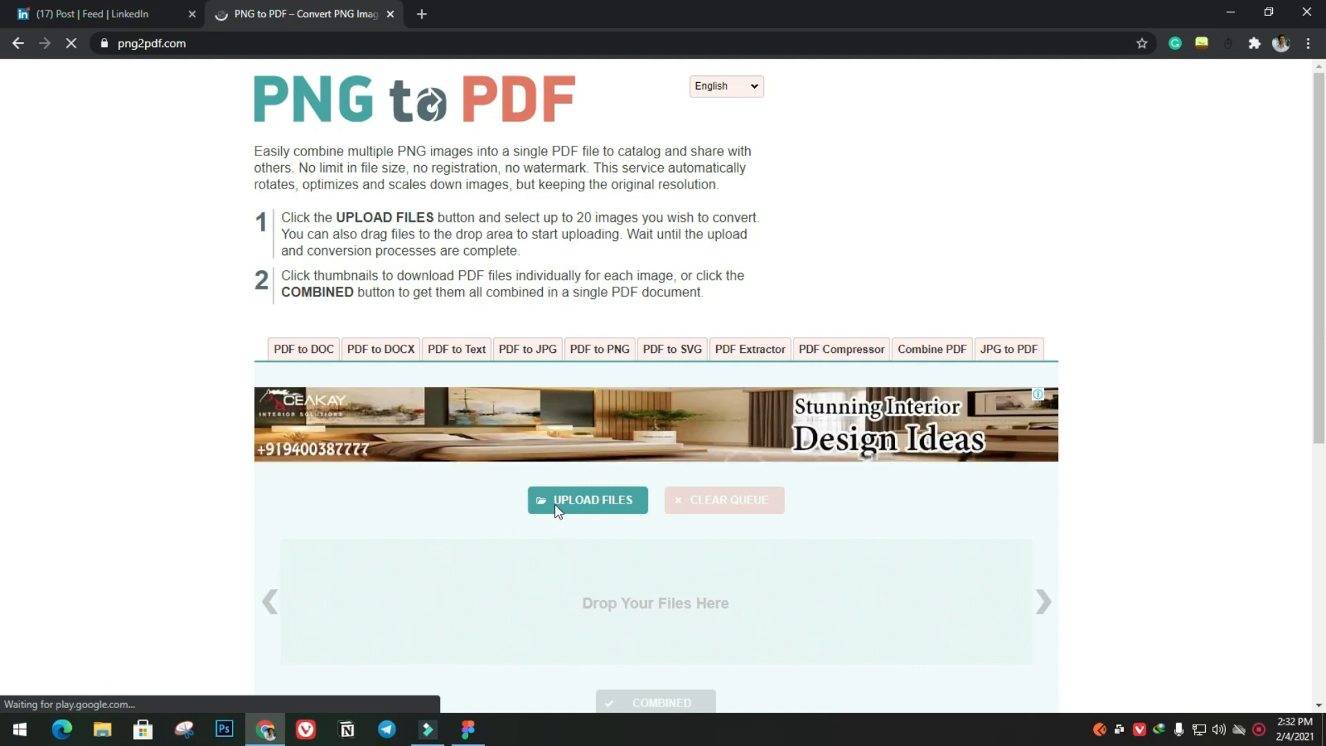
Upload 00.png, 1.png and 2.png from the Desktop's Figma Tutorial folder to the PNG to PDF converter
scroll(584, 464, down, 2)
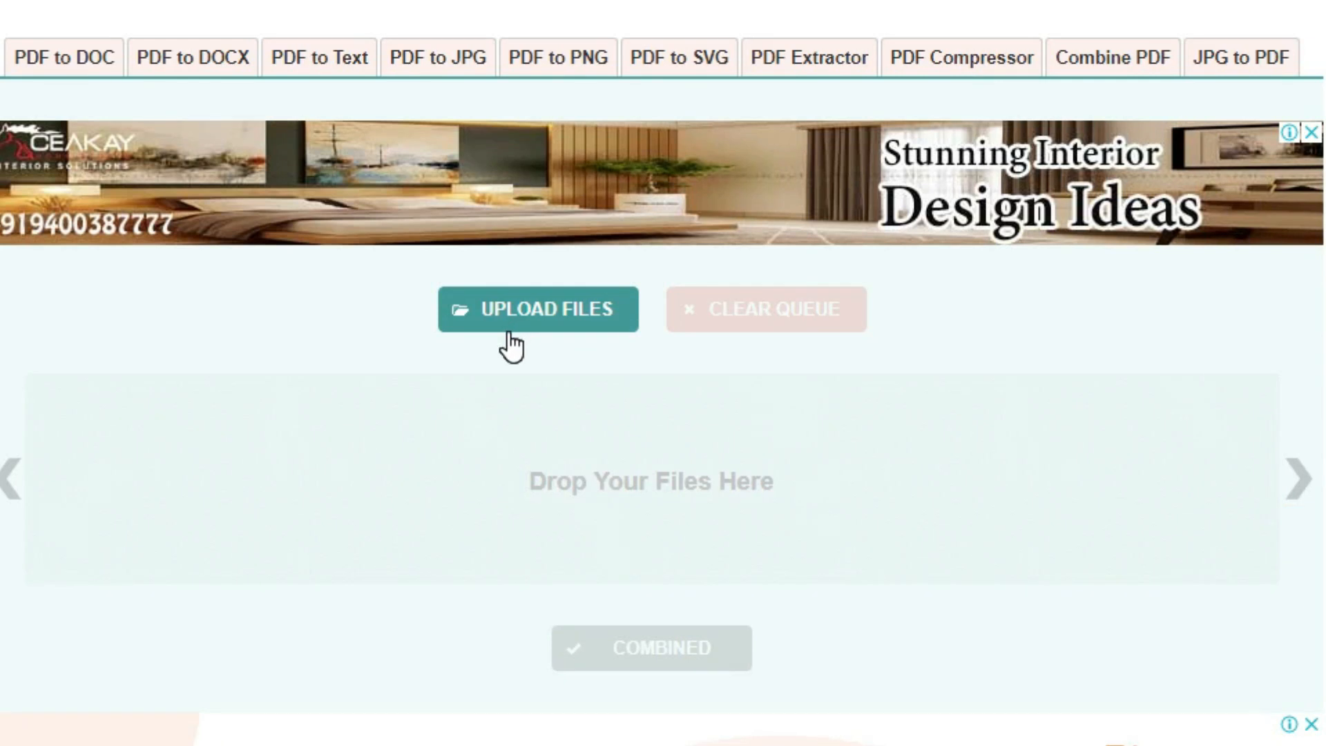
click(509, 333)
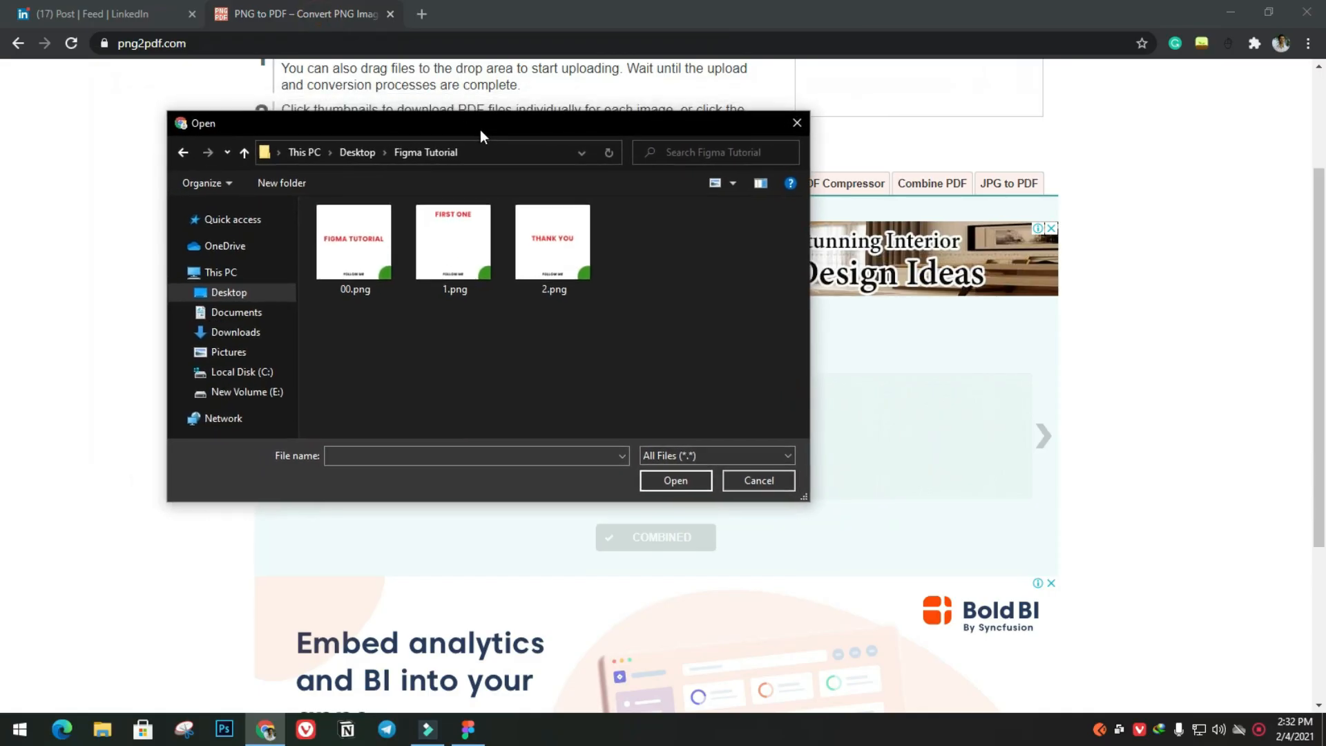
key(ctrl+a)
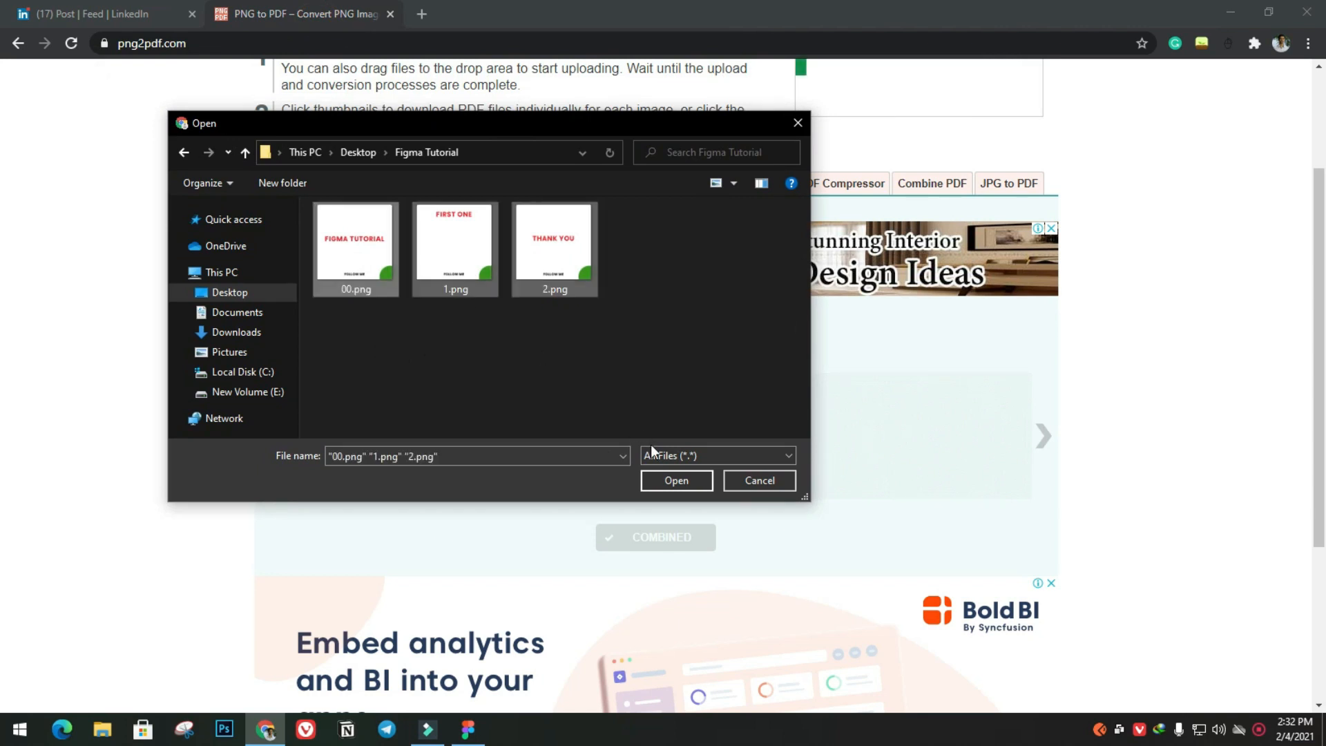
click(670, 482)
scroll(351, 326, down, 3)
scroll(469, 429, up, 3)
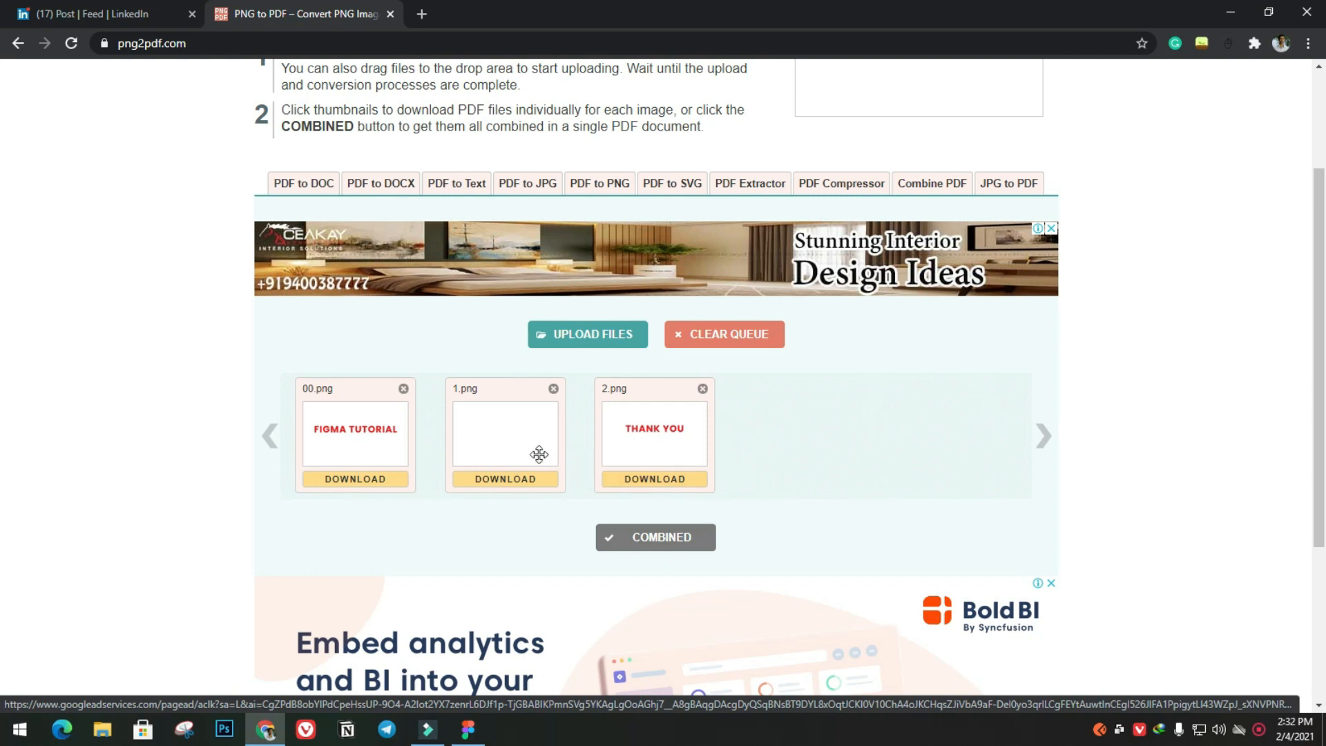
Download the converted images as one combined PDF and open the downloaded png2pdf.pdf
click(644, 545)
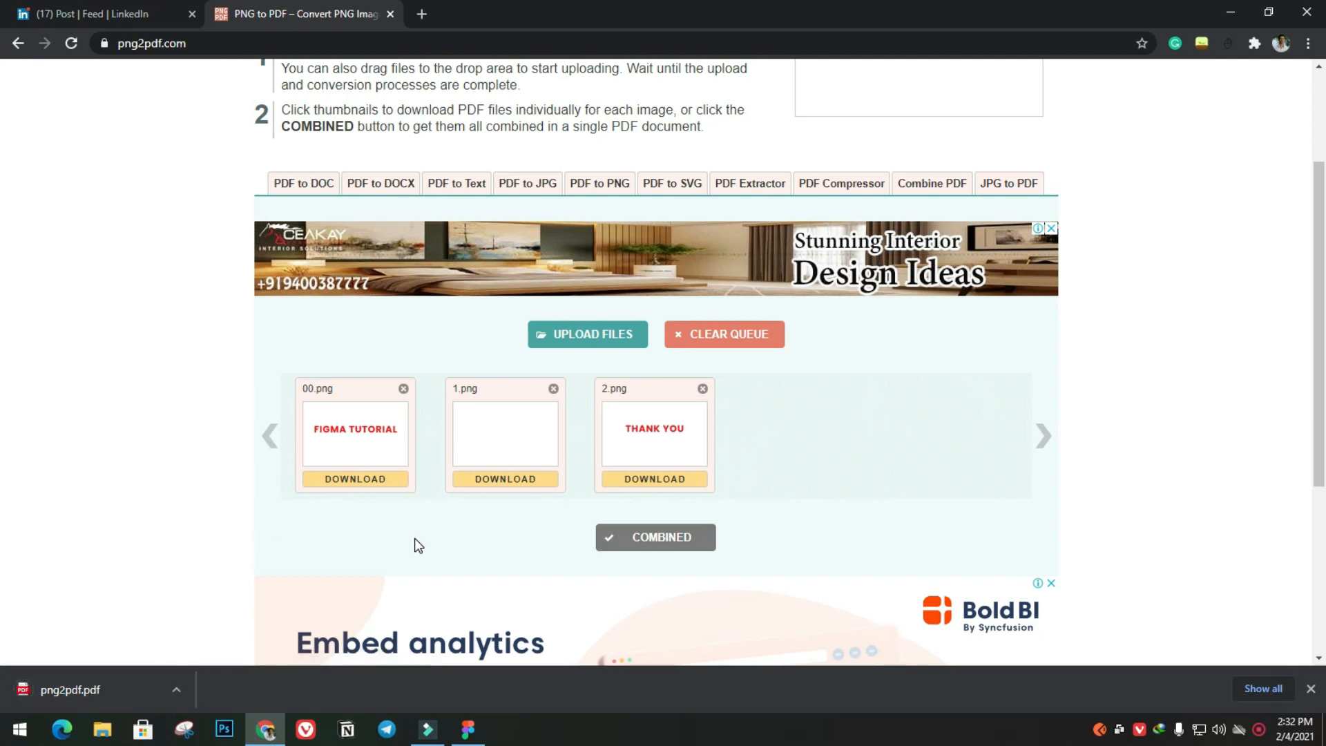
click(177, 690)
click(218, 565)
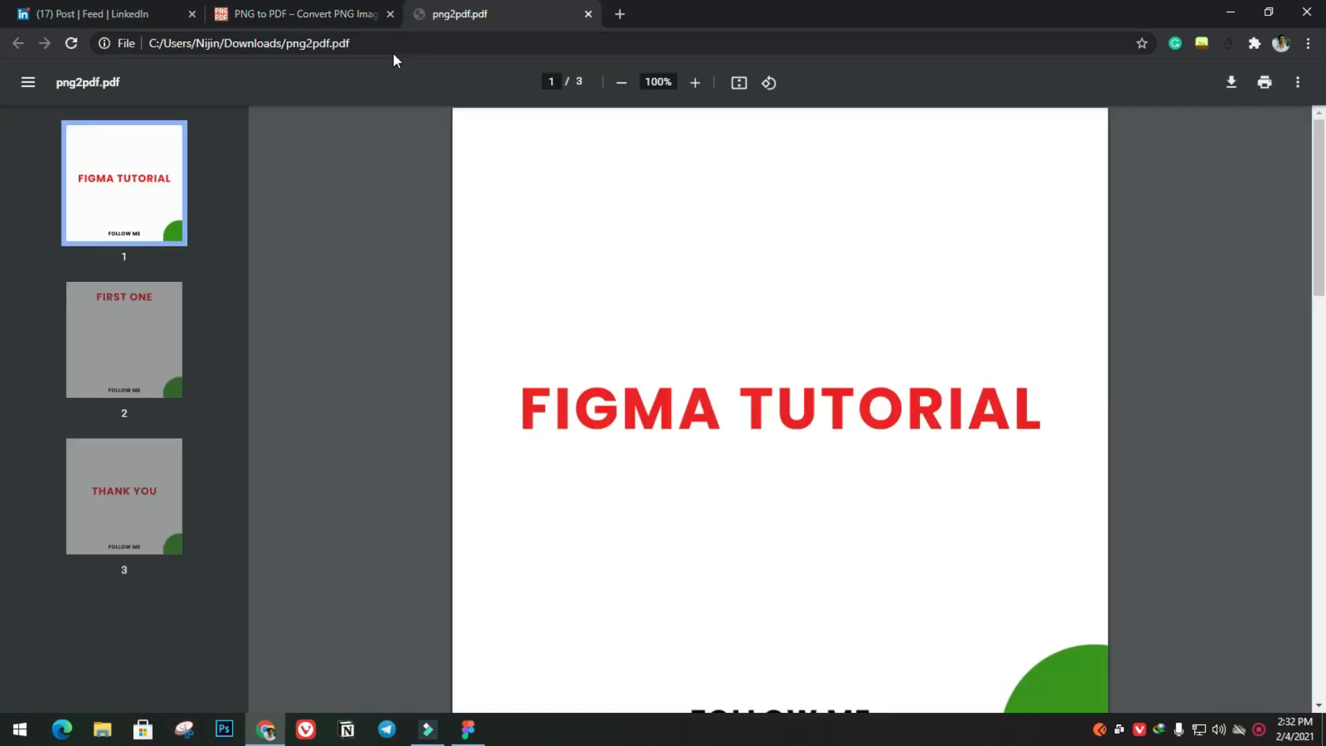
Look through all pages of png2pdf.pdf to check the order and content of the exported frames
scroll(605, 305, down, 10)
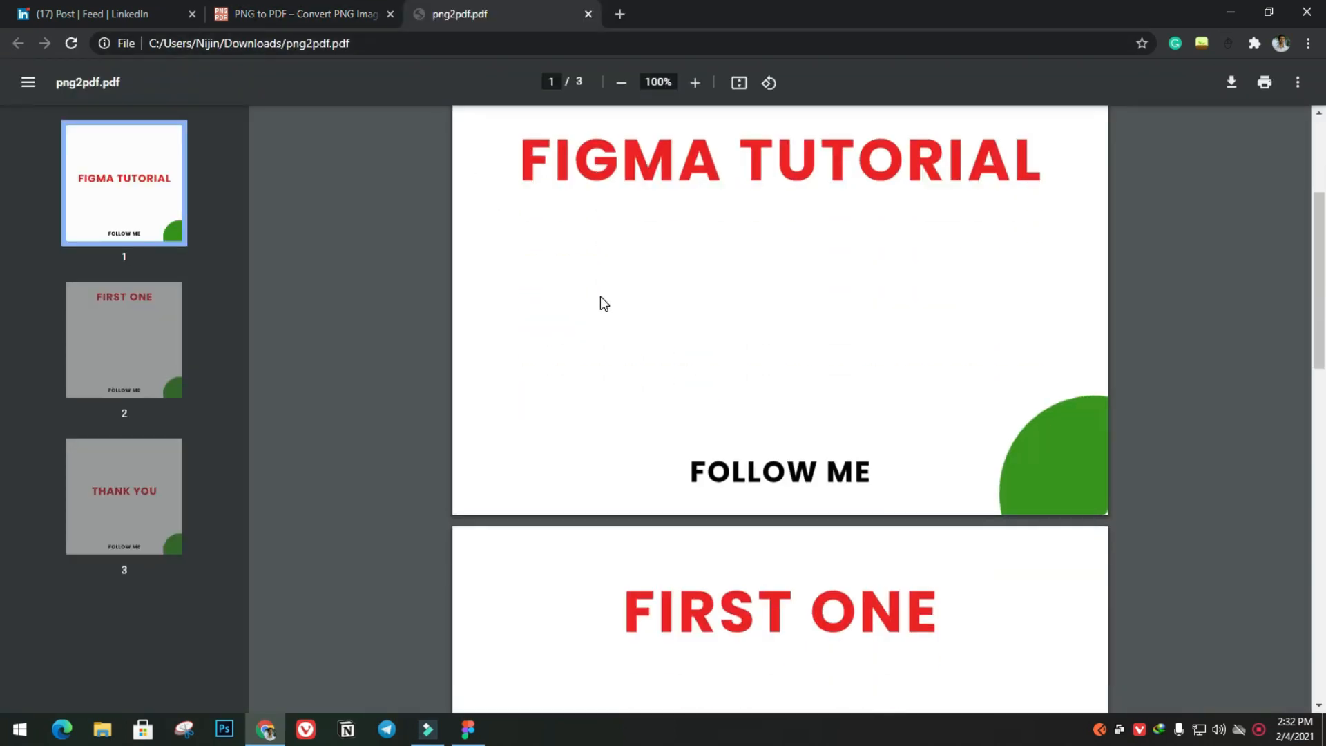
scroll(599, 304, down, 10)
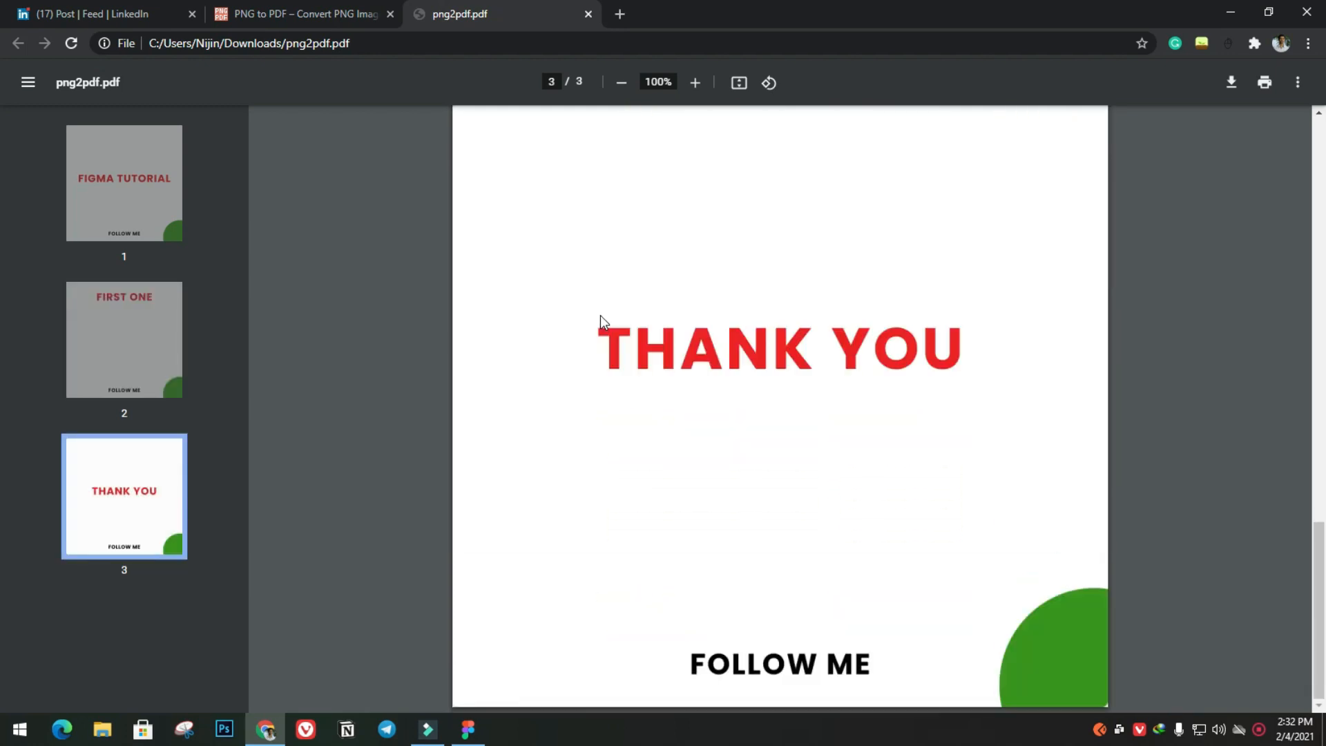
scroll(601, 316, up, 11)
scroll(599, 316, up, 6)
scroll(599, 316, down, 10)
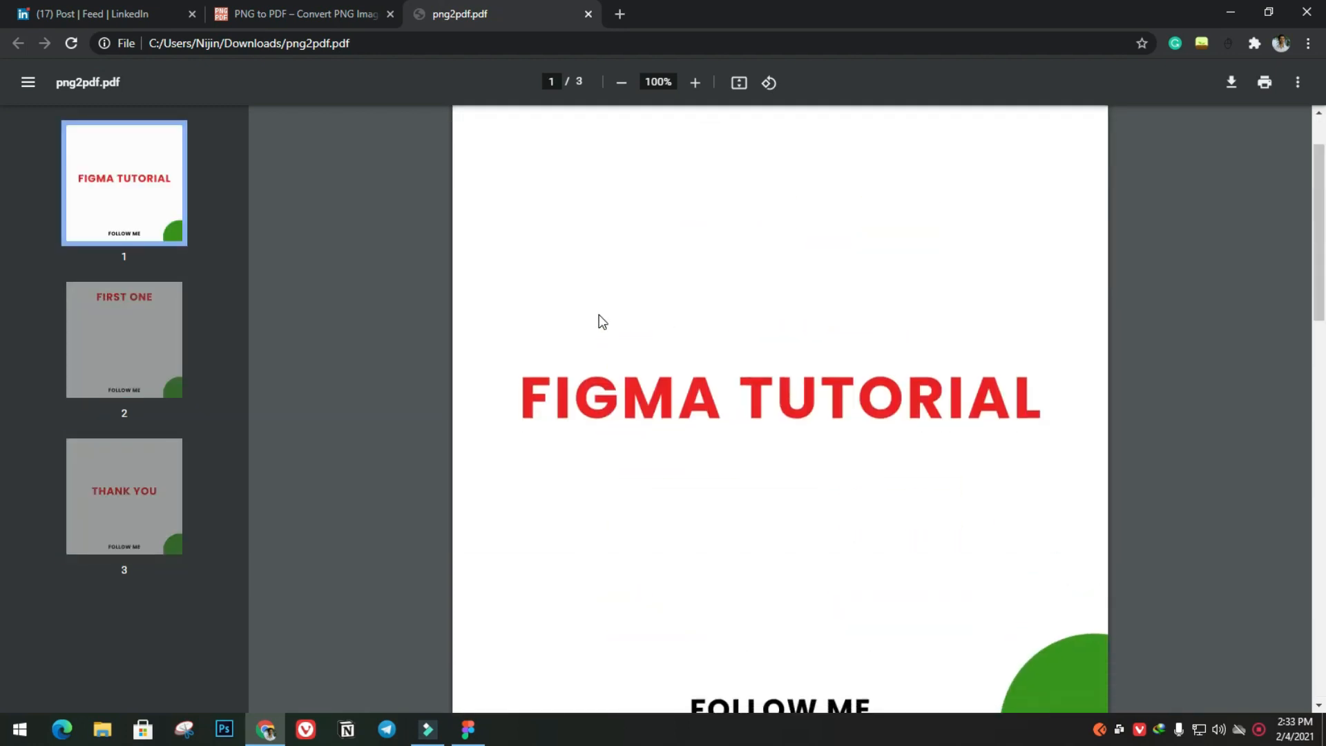
scroll(599, 318, down, 10)
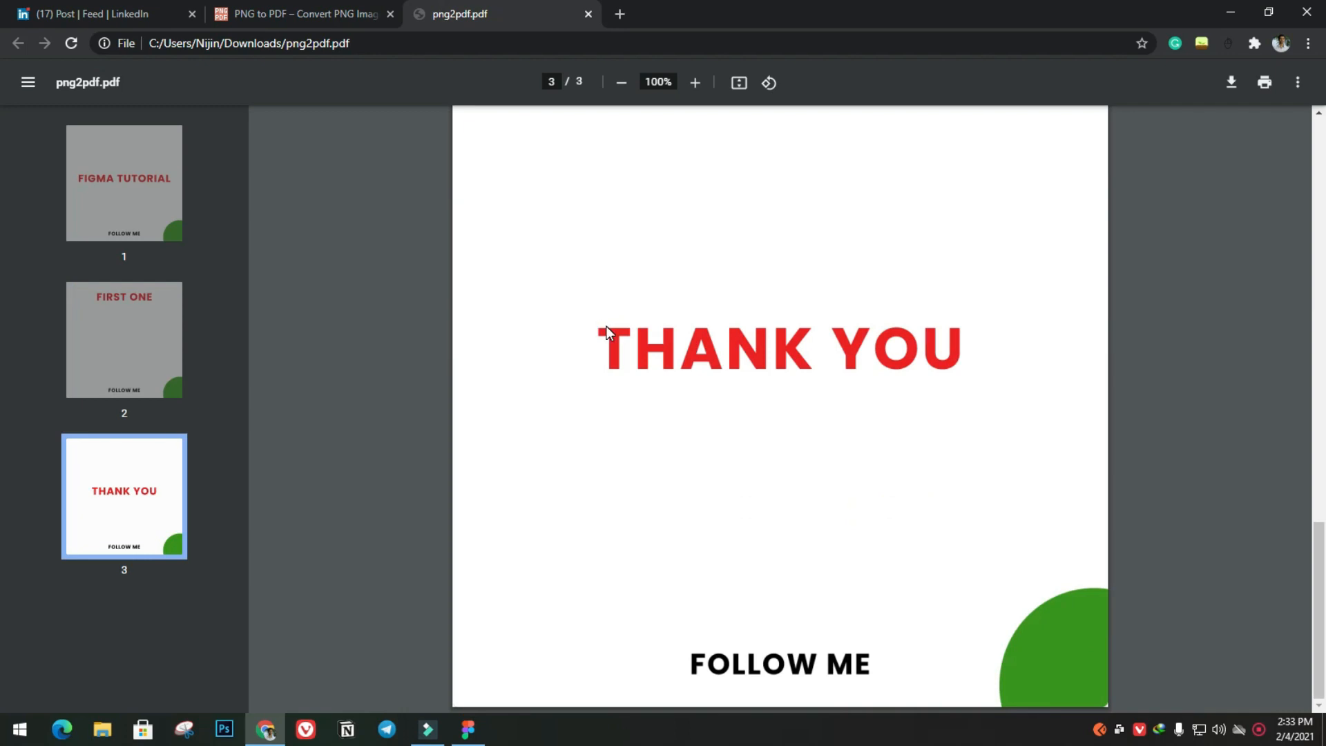
scroll(631, 329, up, 17)
scroll(677, 334, up, 3)
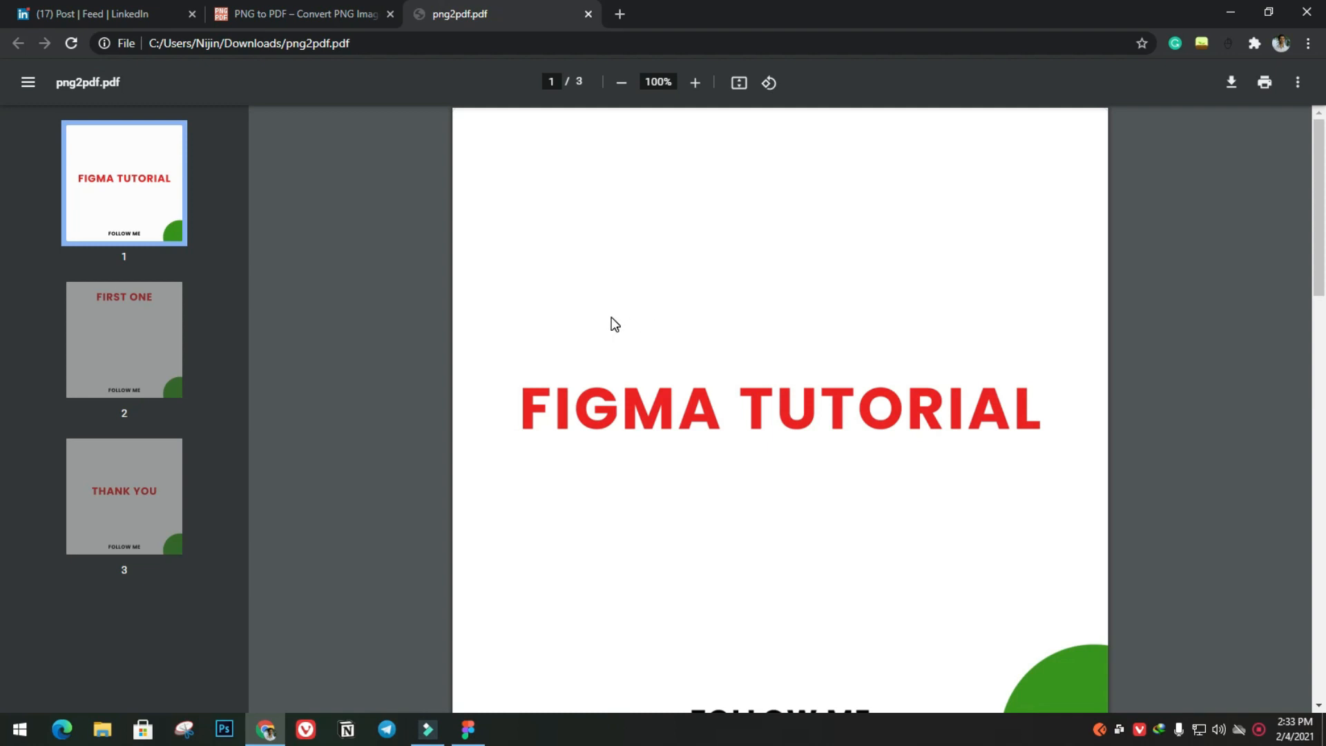
Switch to the LinkedIn post and page through the first three slides of its "API - The Basic Concept That You Should Know" document carousel
scroll(625, 321, down, 2)
scroll(900, 350, up, 2)
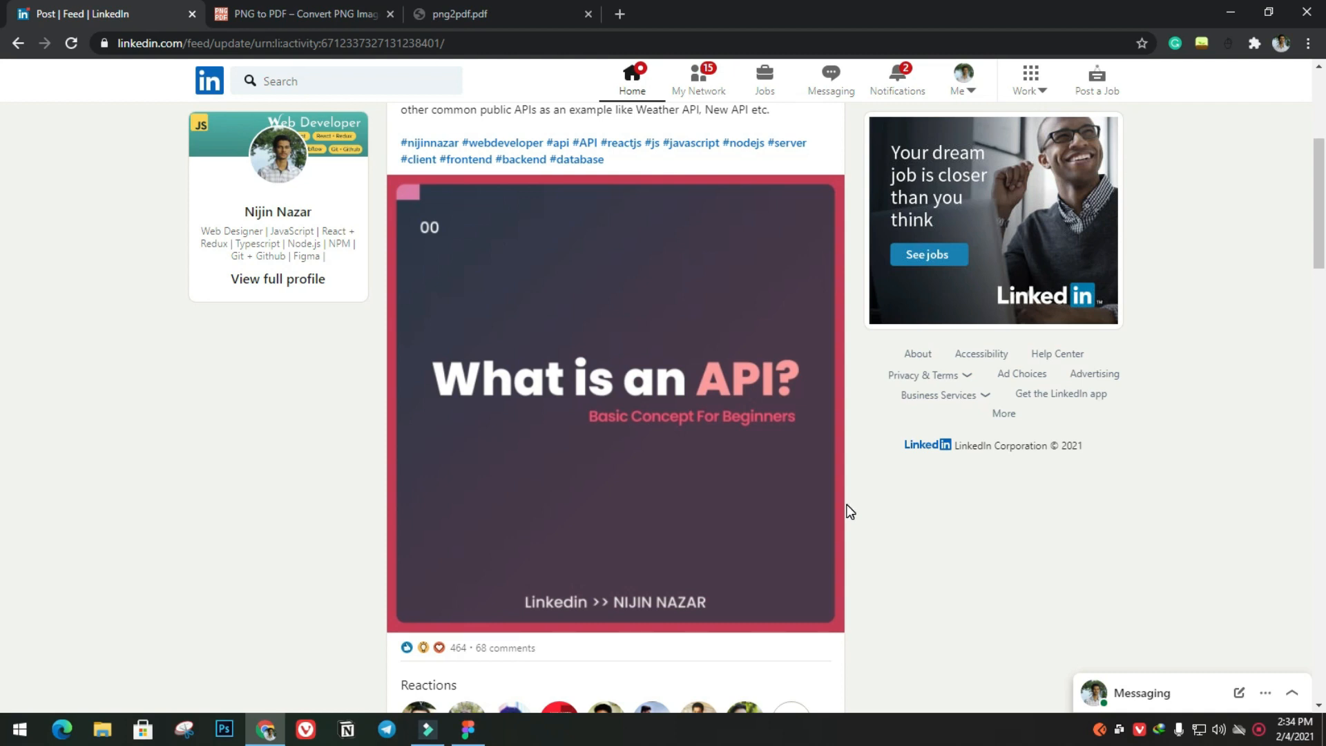
mouse_move(807, 471)
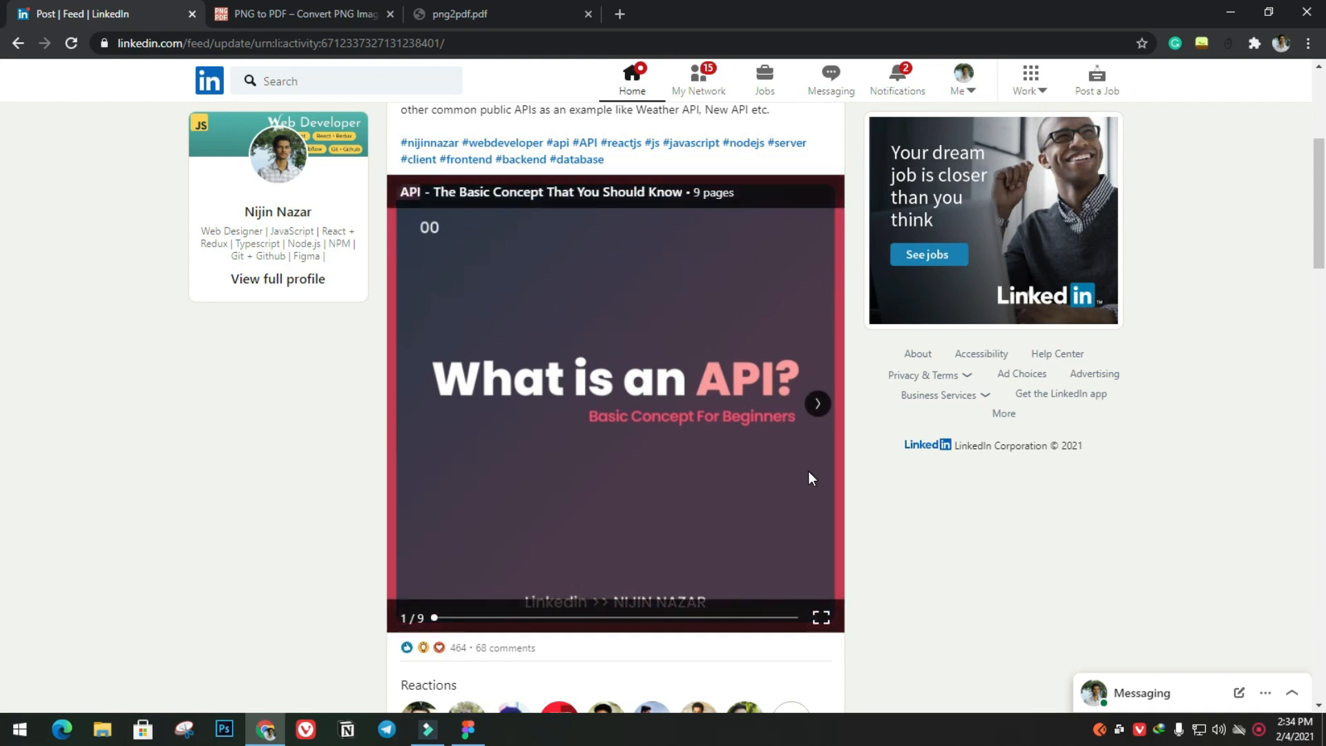
click(816, 407)
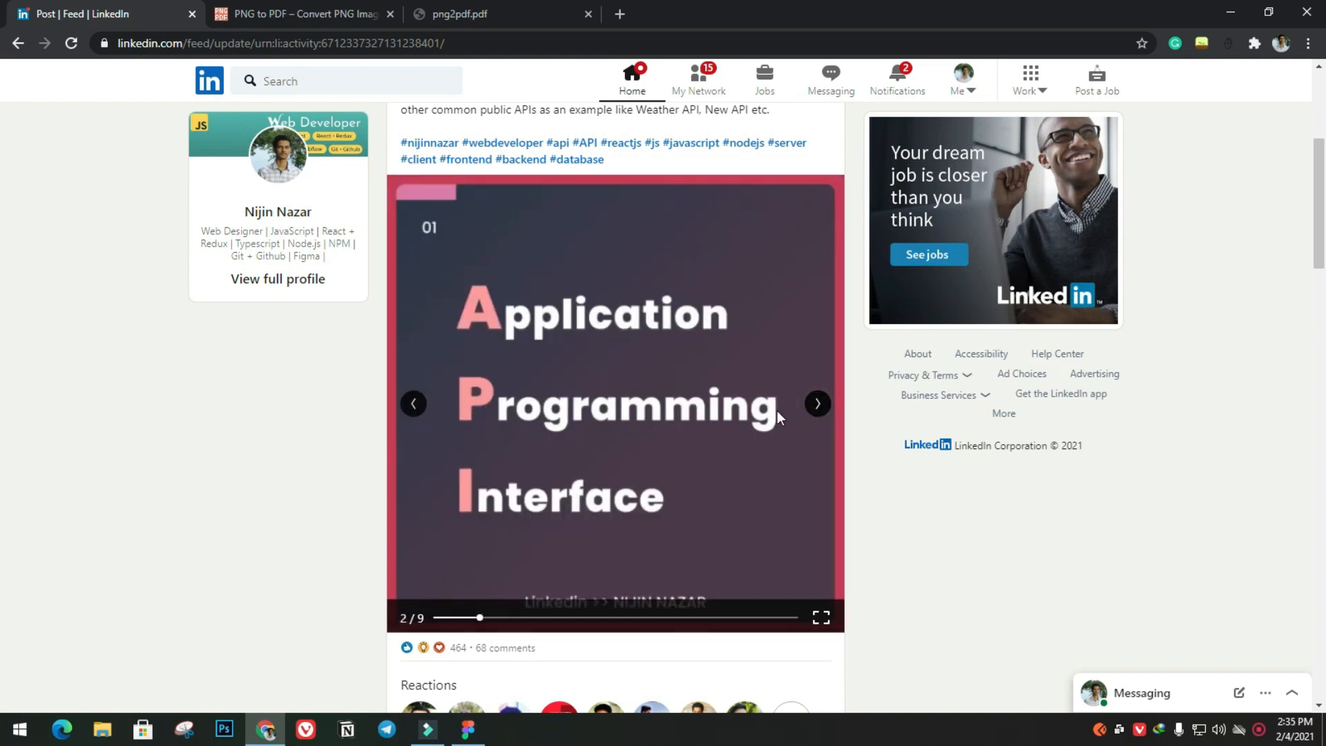
click(817, 408)
click(414, 404)
click(414, 404)
click(817, 404)
click(817, 404)
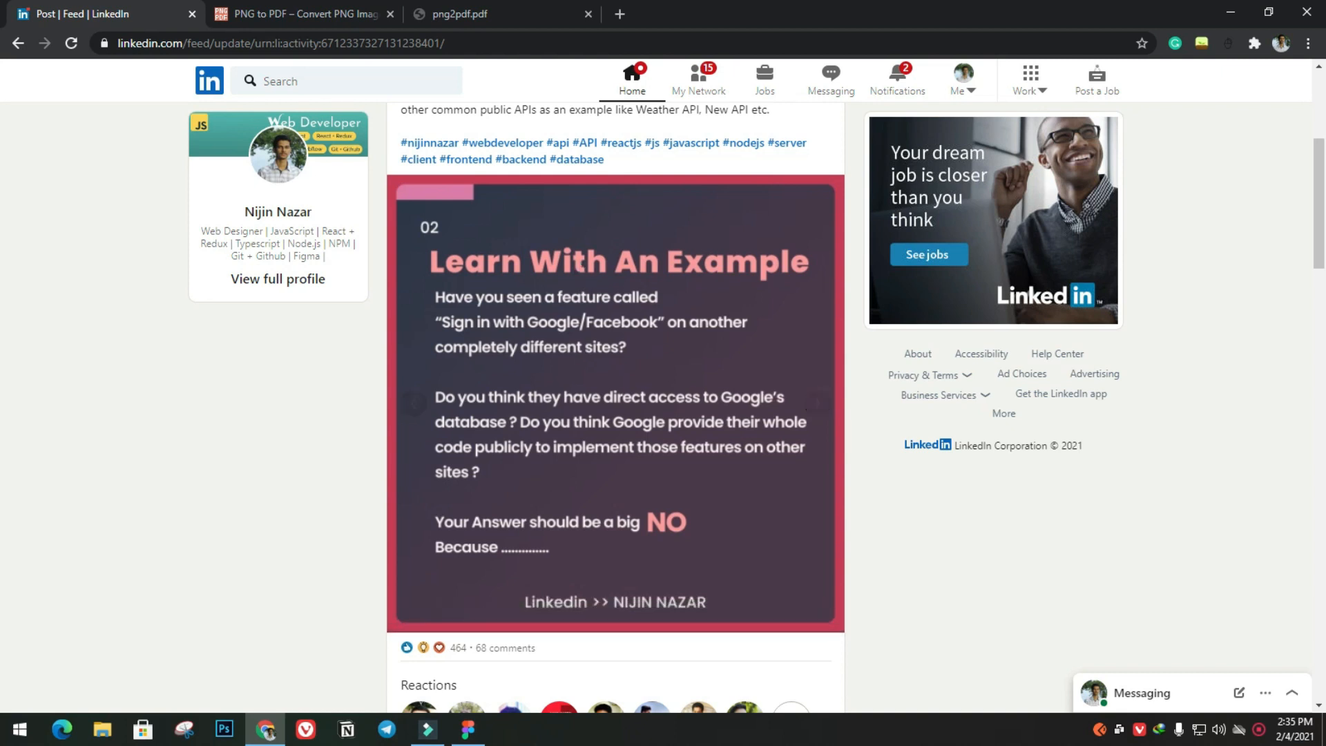
scroll(614, 395, up, 3)
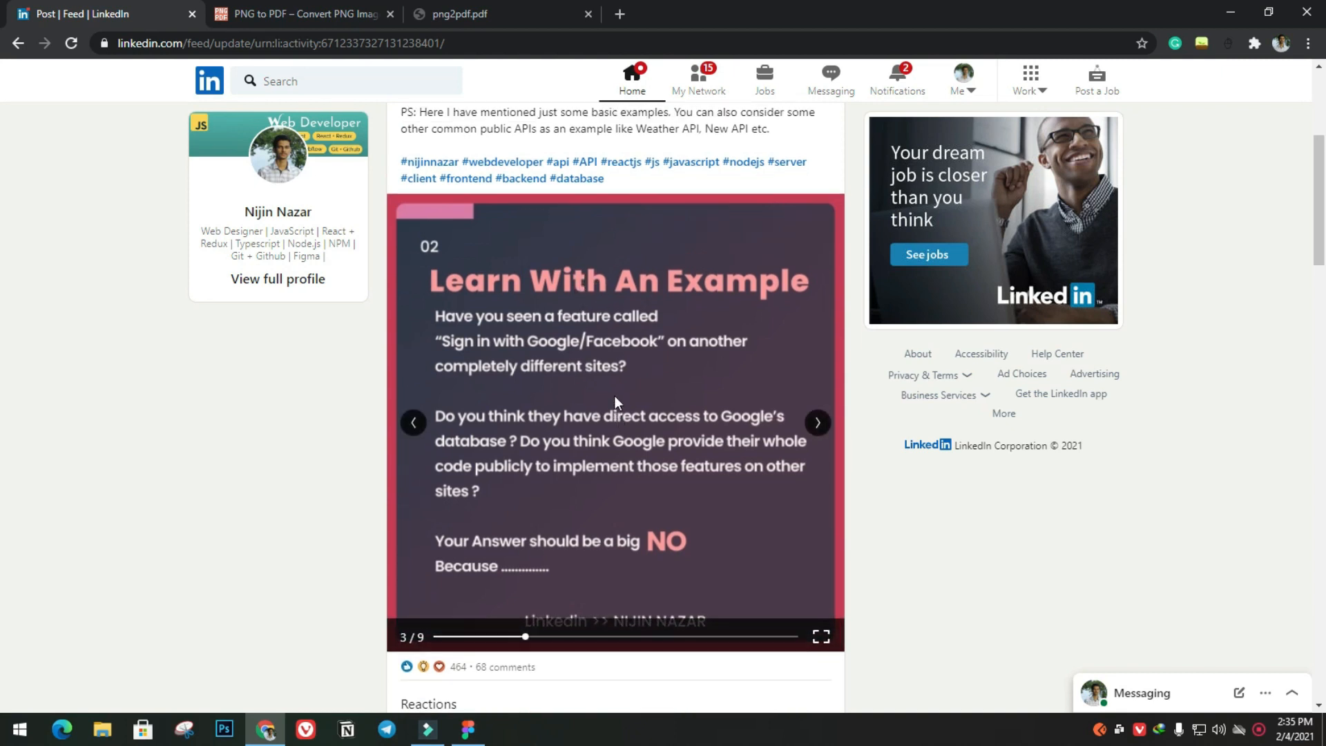
scroll(645, 513, down, 3)
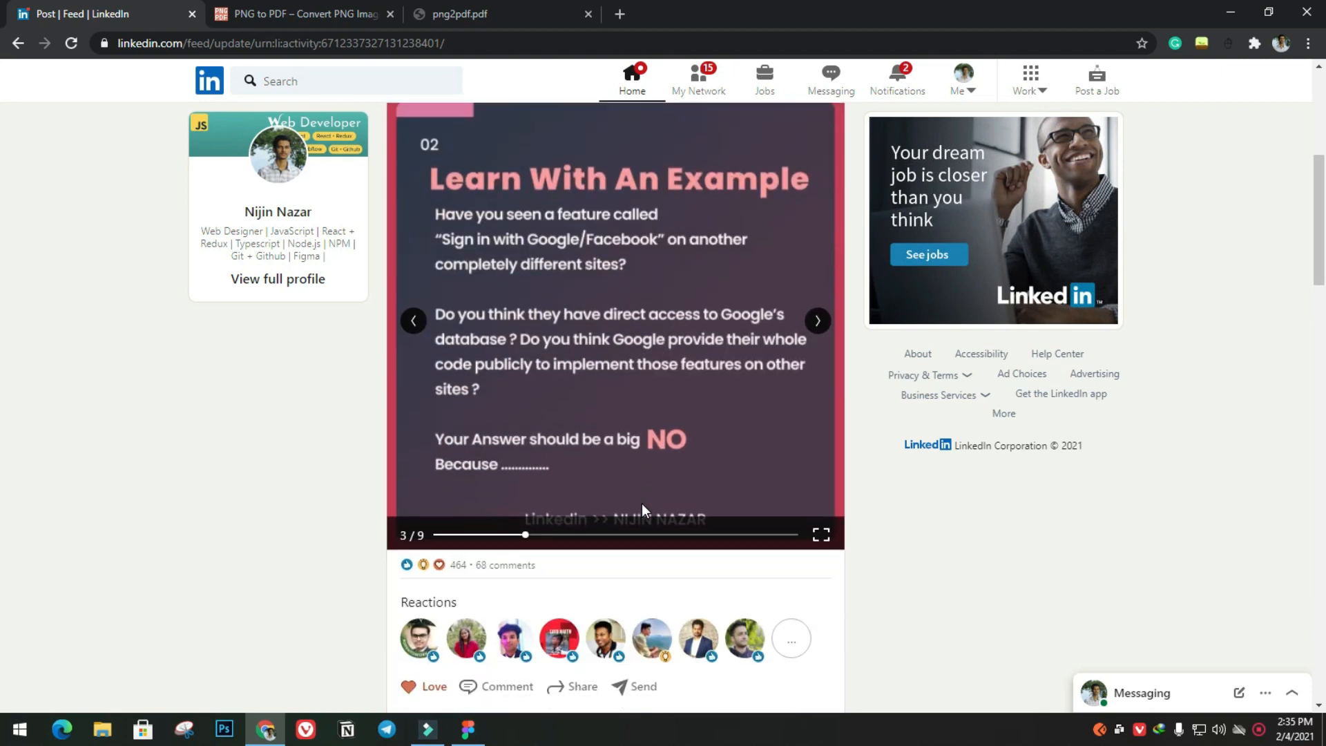